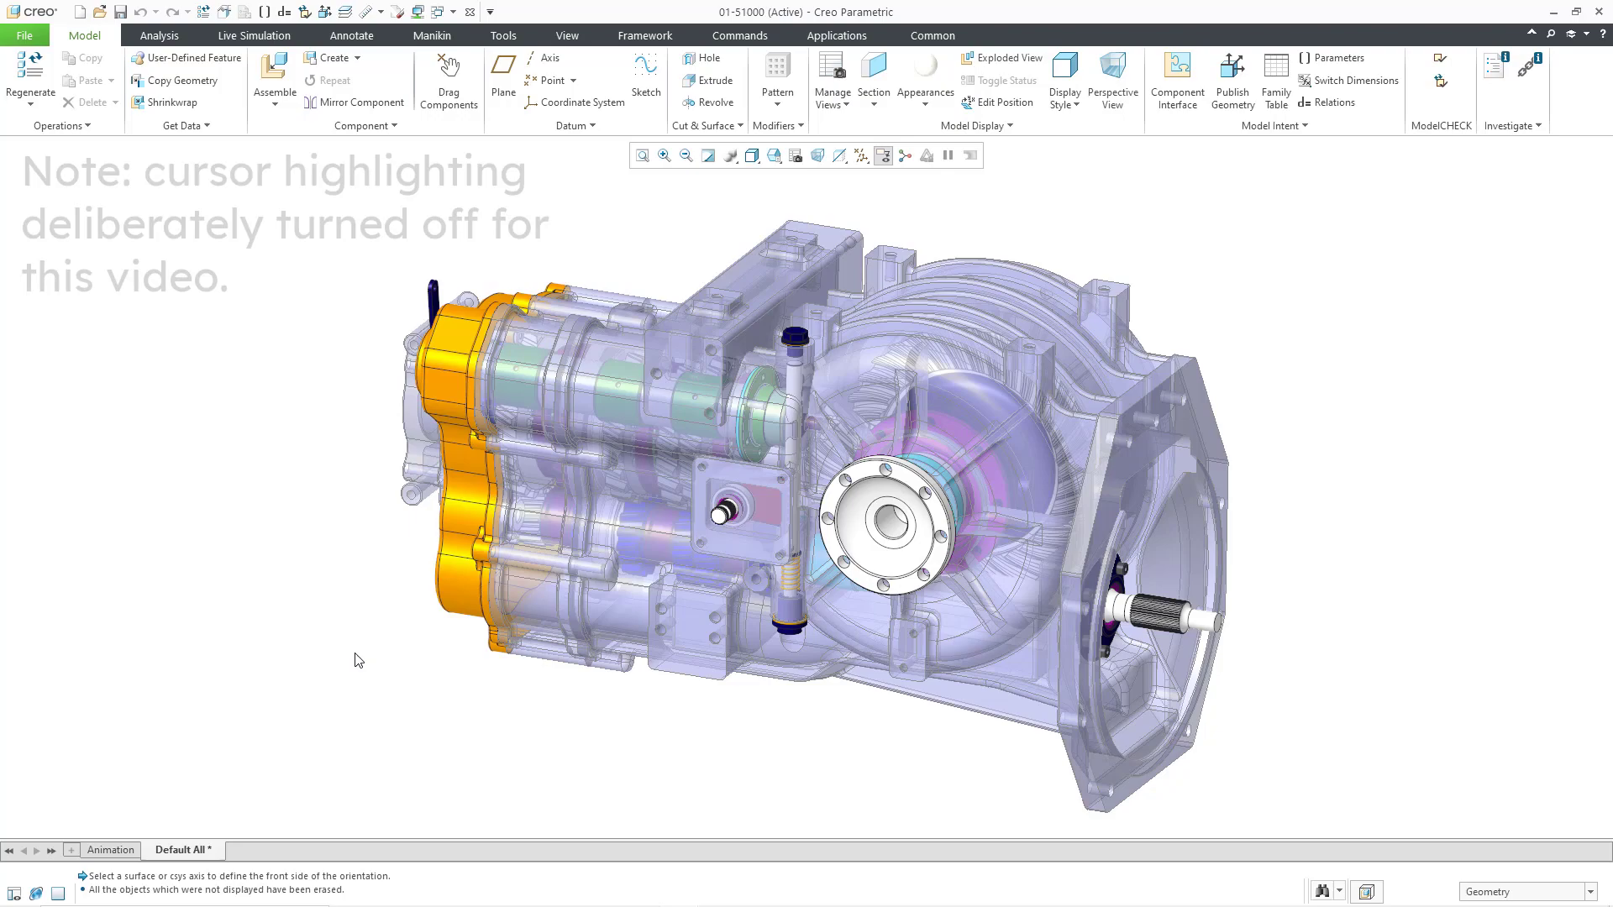
Step: Spin the gearbox assembly with the spin-centre marker shown, then hide the marker again
mouse_move(648, 713)
middle_mouse_down()
mouse_move(734, 709)
mouse_move(538, 715)
middle_mouse_up()
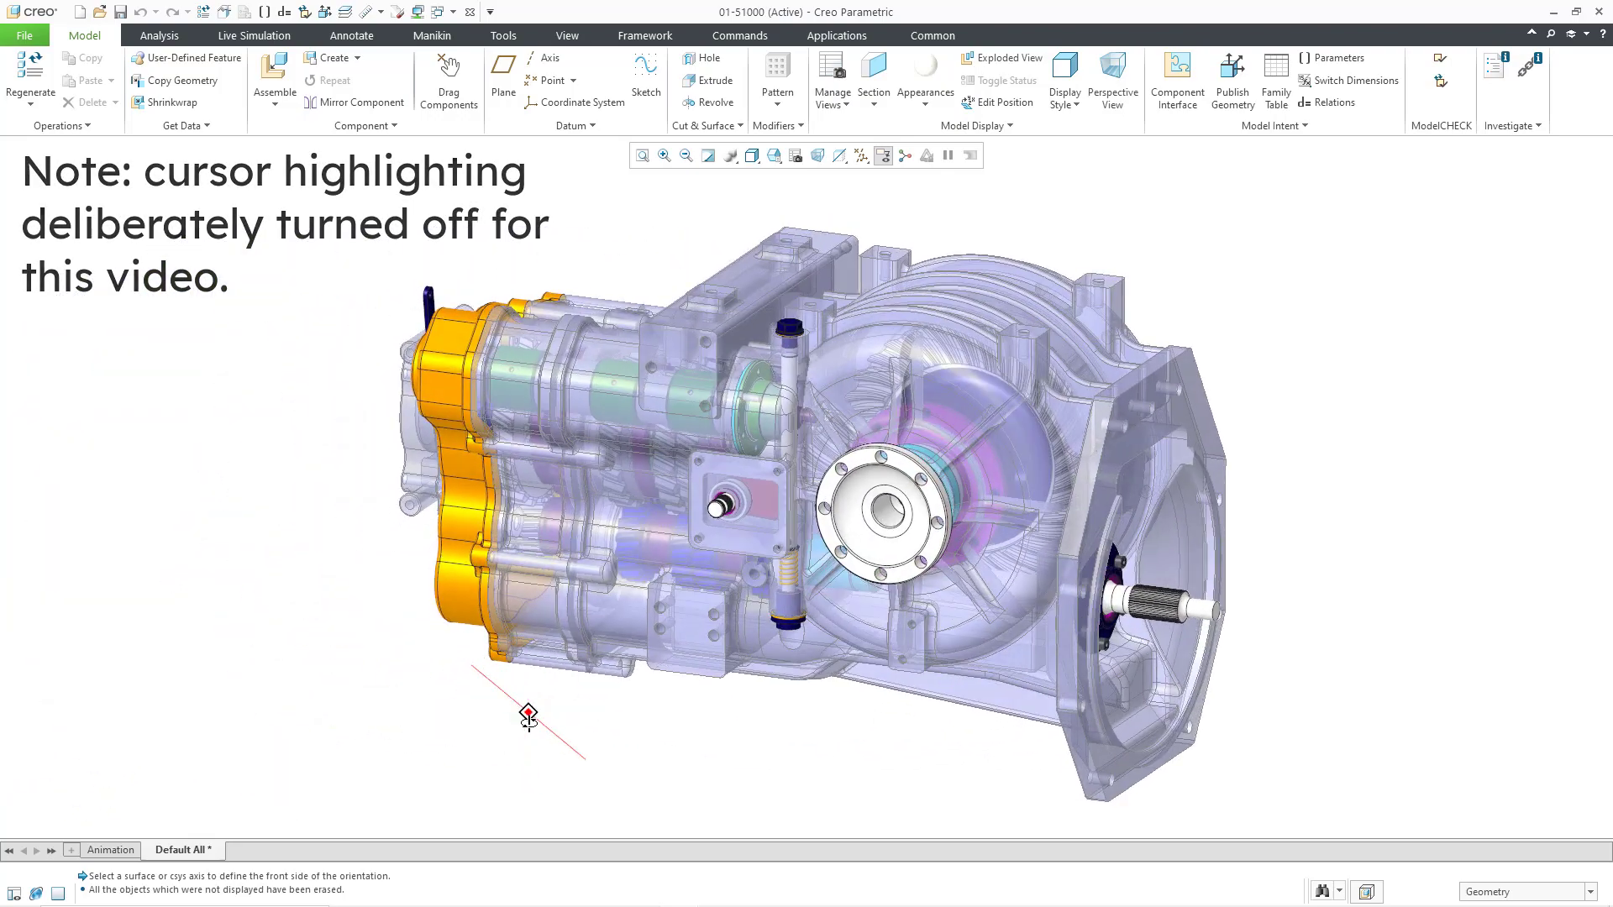
left_click(904, 156)
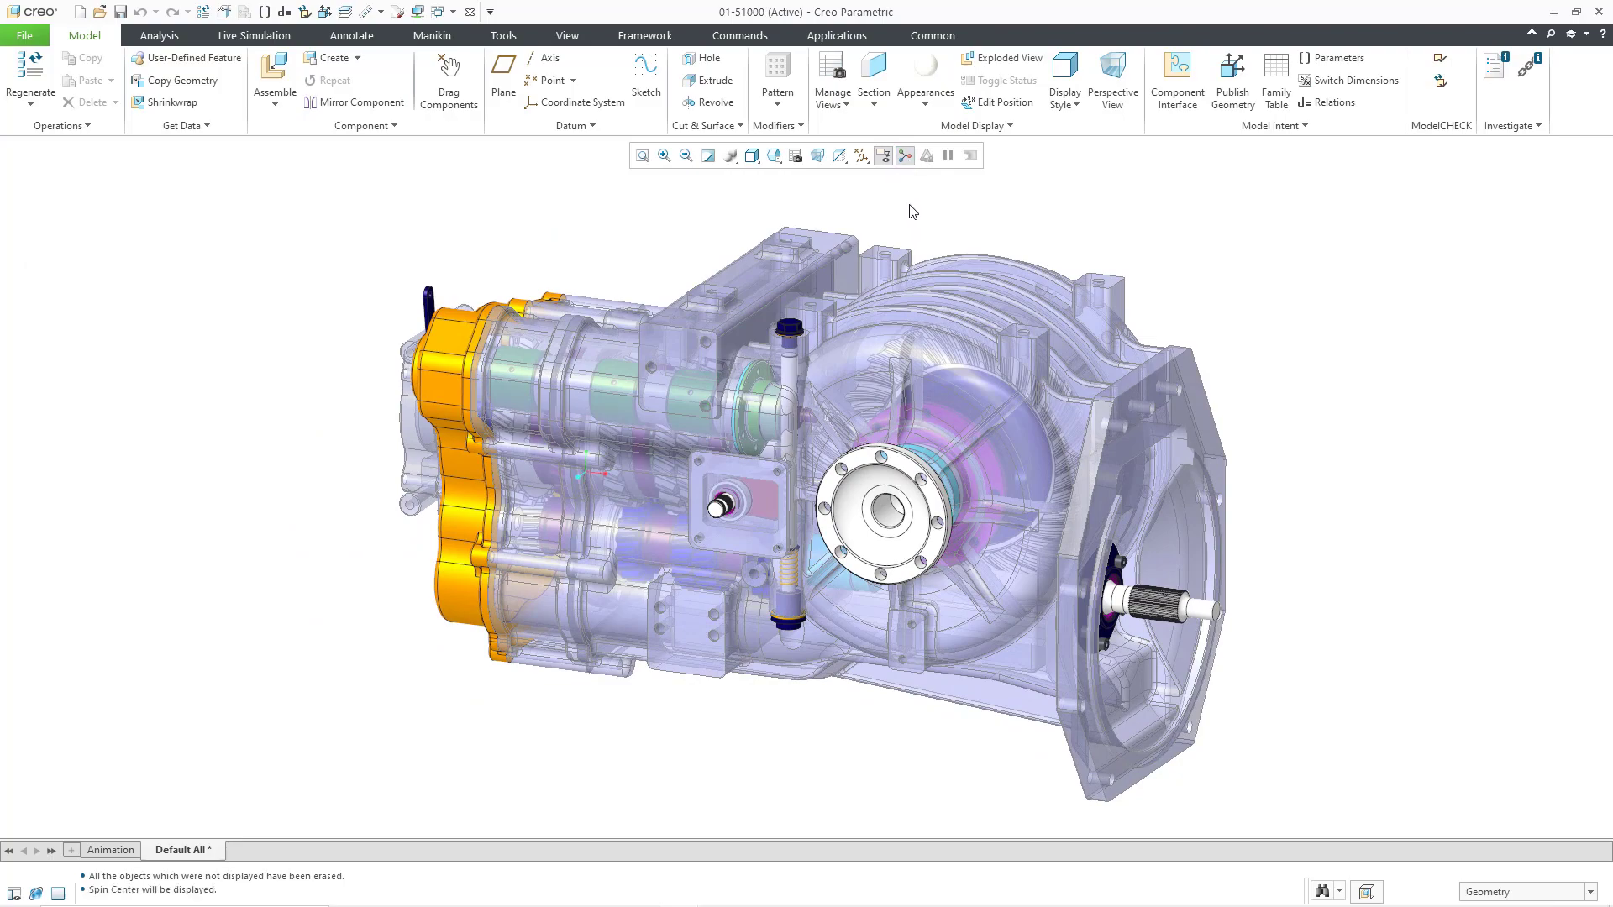
mouse_move(785, 516)
middle_mouse_down()
mouse_move(680, 550)
mouse_move(803, 285)
middle_mouse_up()
left_click(904, 155)
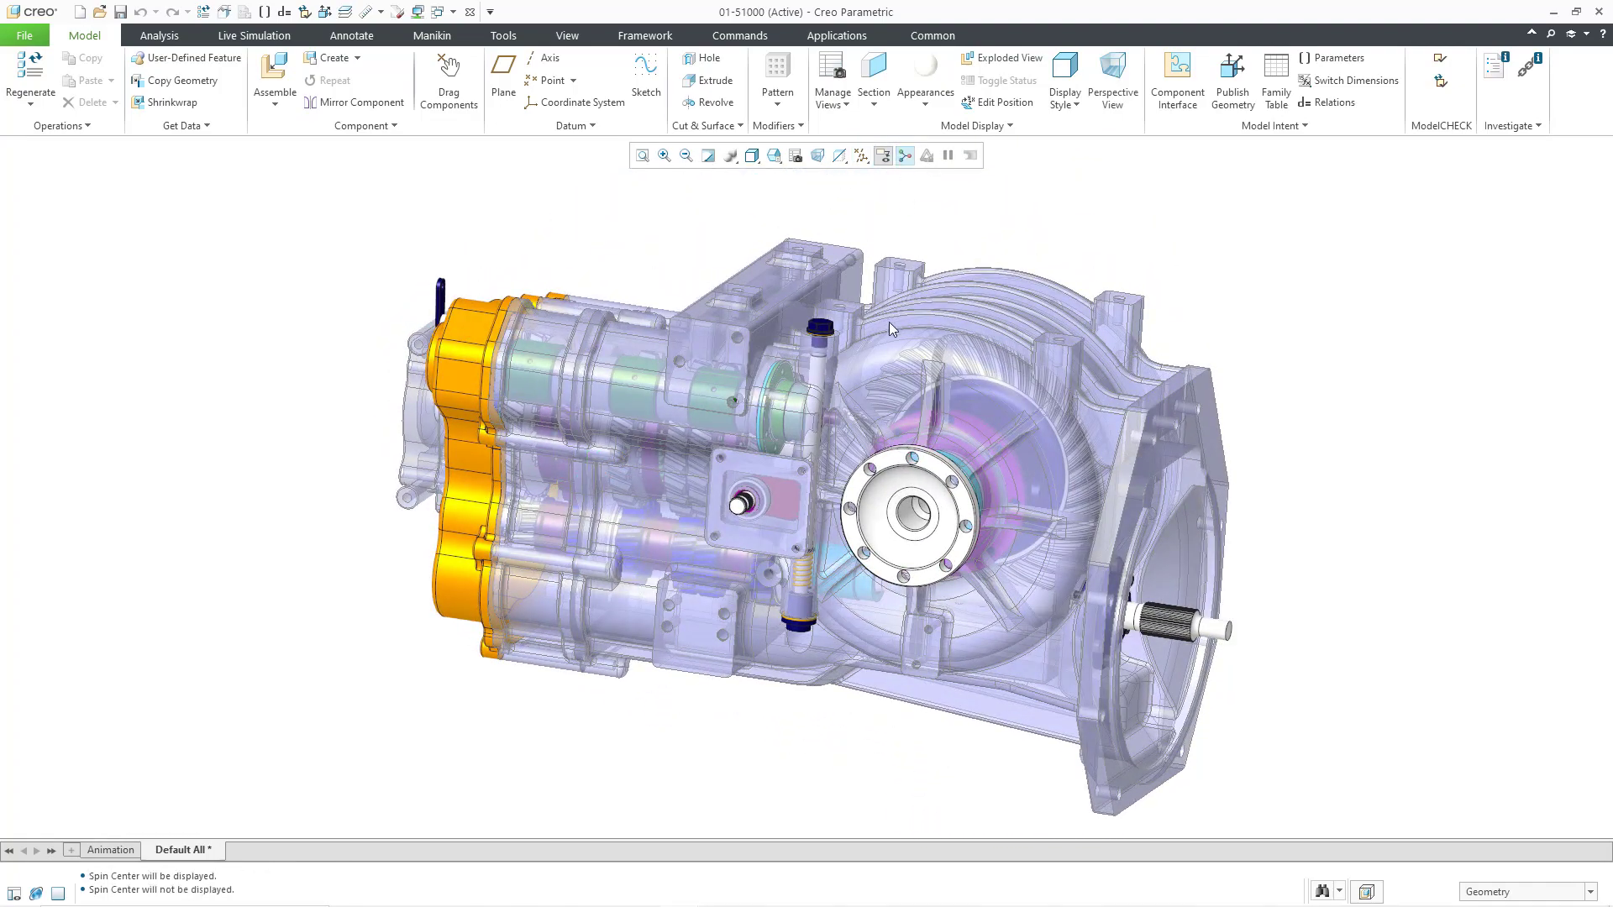
Step: Orbit the assembly around a point on the flange and adjust the zoom
mouse_move(960, 508)
middle_mouse_down()
mouse_move(1091, 504)
mouse_move(971, 548)
mouse_move(966, 519)
middle_mouse_up()
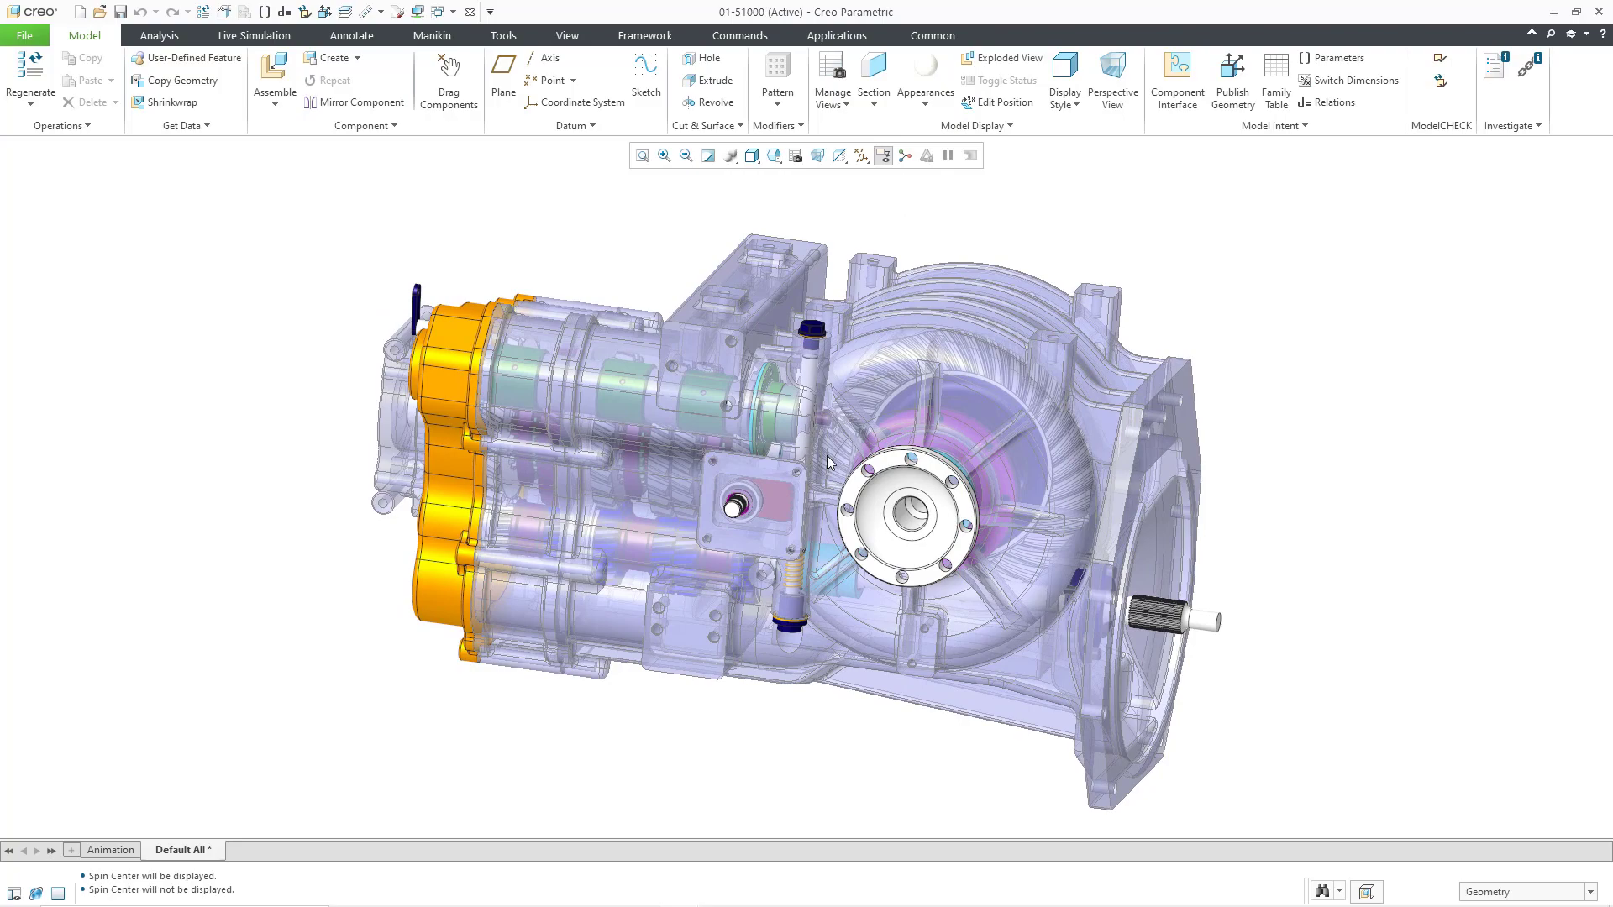
scroll(828, 460, "down", 5)
scroll(827, 460, "up", 10)
scroll(824, 456, "down", 5)
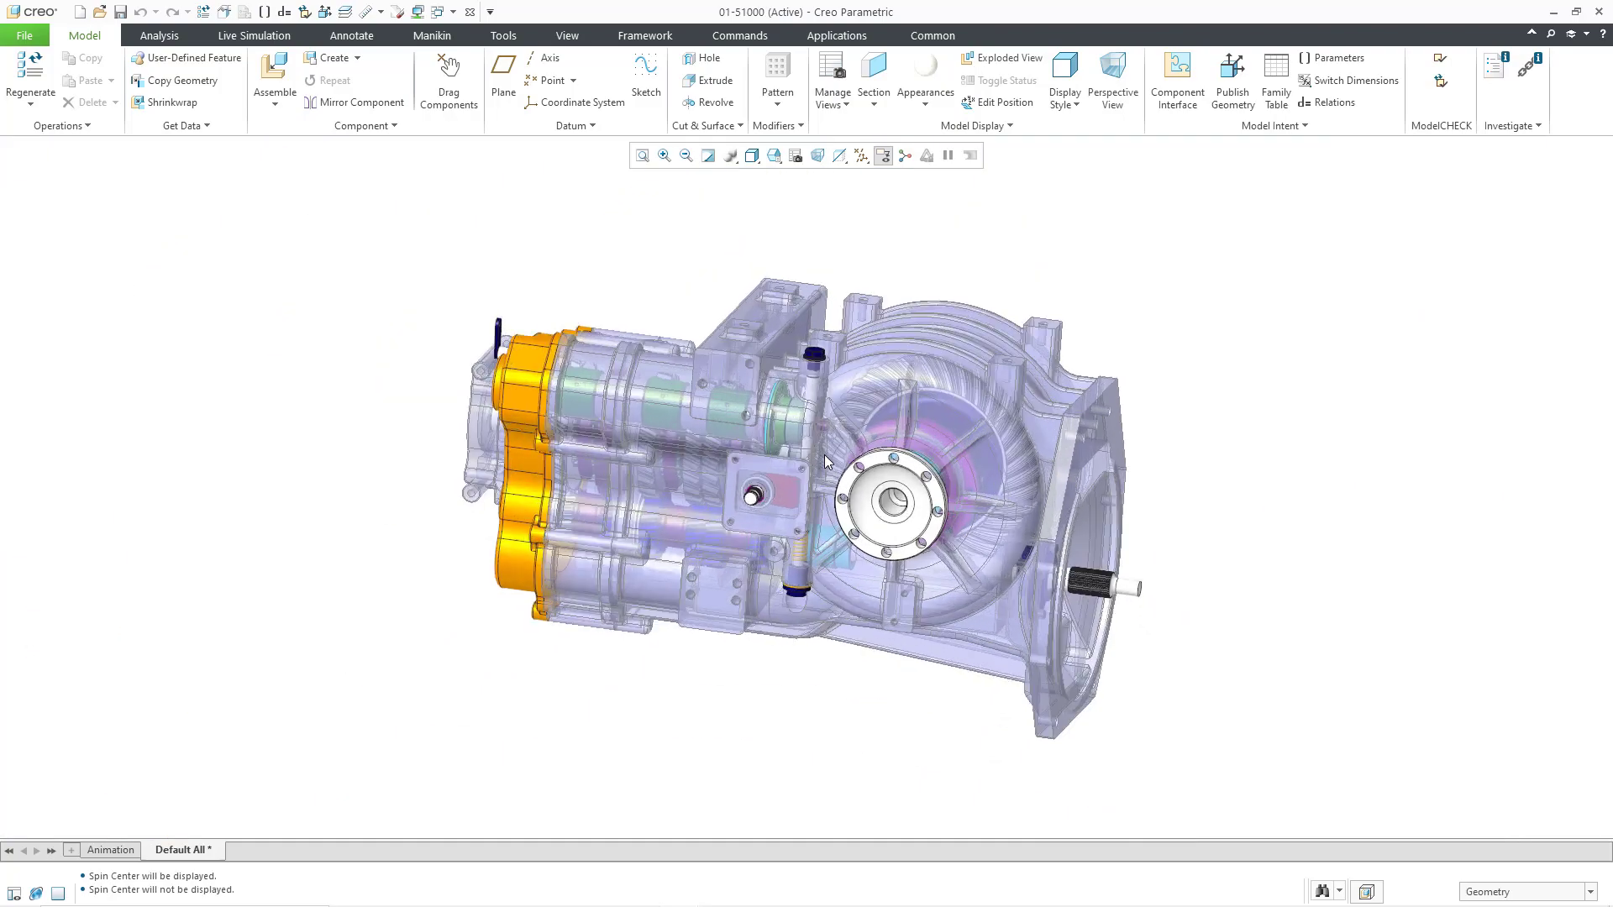
scroll(824, 455, "up", 3)
scroll(823, 454, "down", 1)
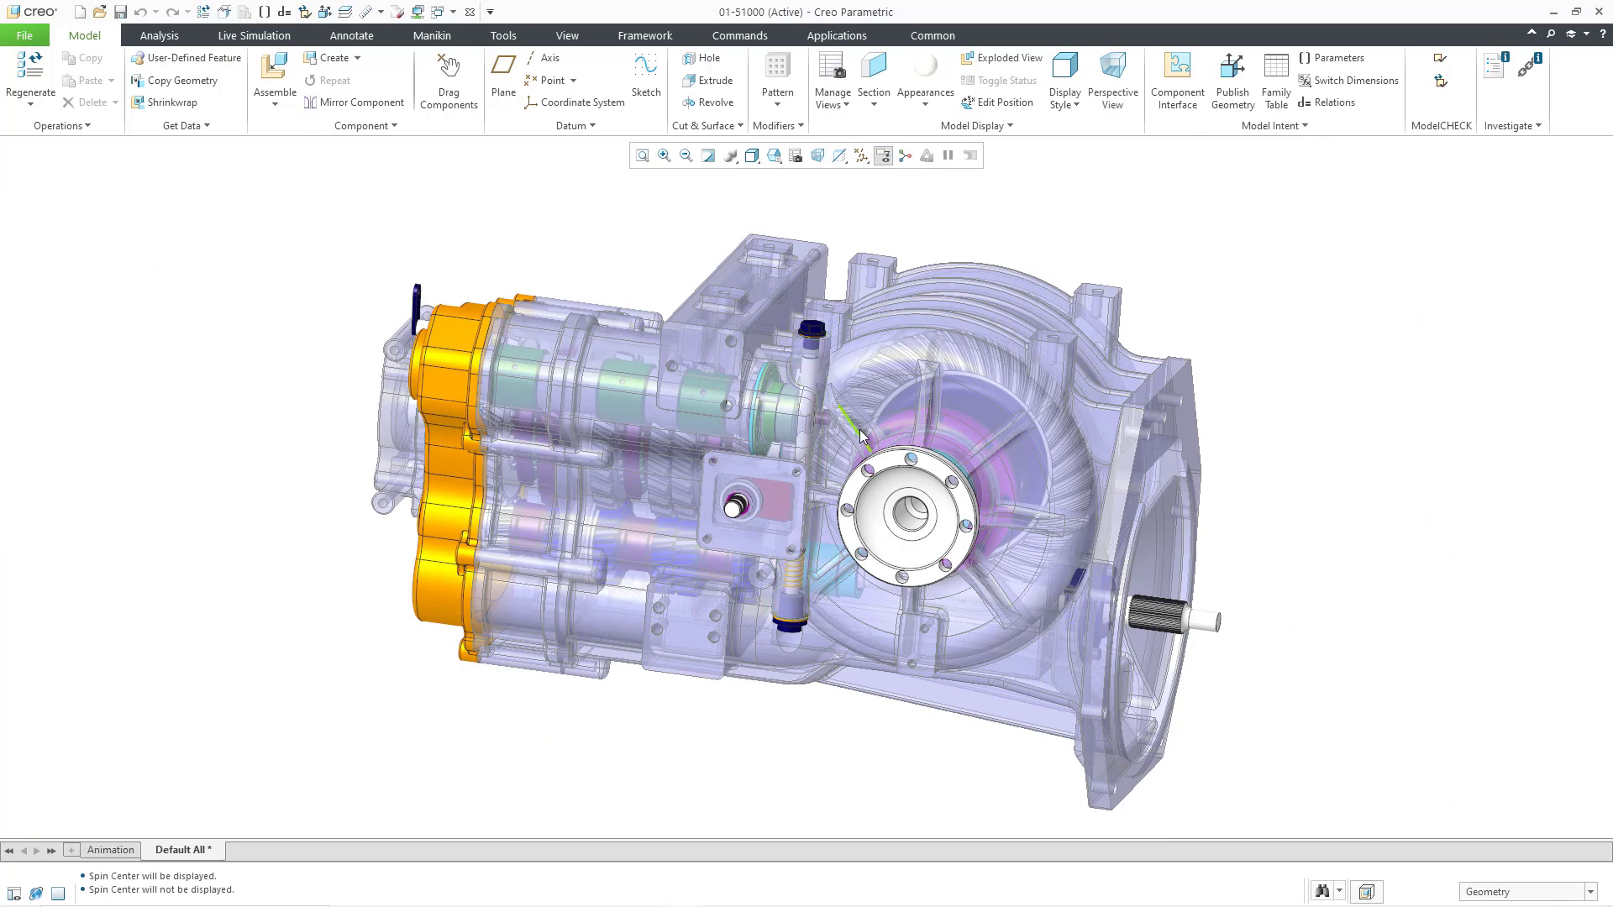
Step: Pan the gearbox to the right and fine-tune the zoom level
middle_click_drag(885, 470, 922, 460, "shift")
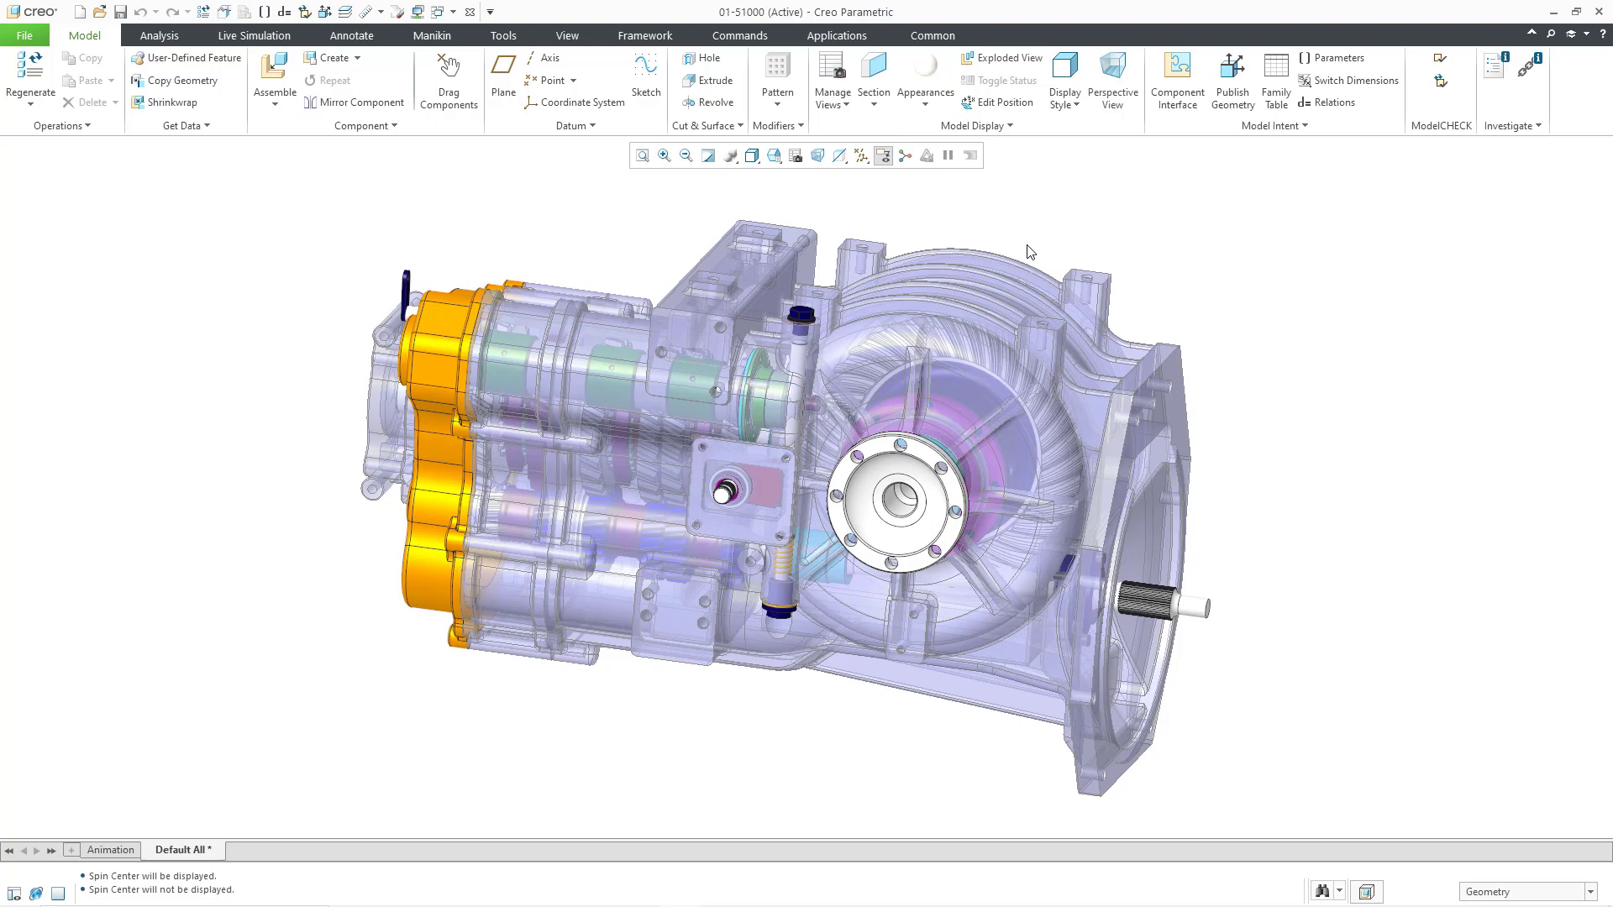
scroll(932, 449, "down", 2)
scroll(1021, 504, "up", 10)
scroll(1021, 492, "down", 10)
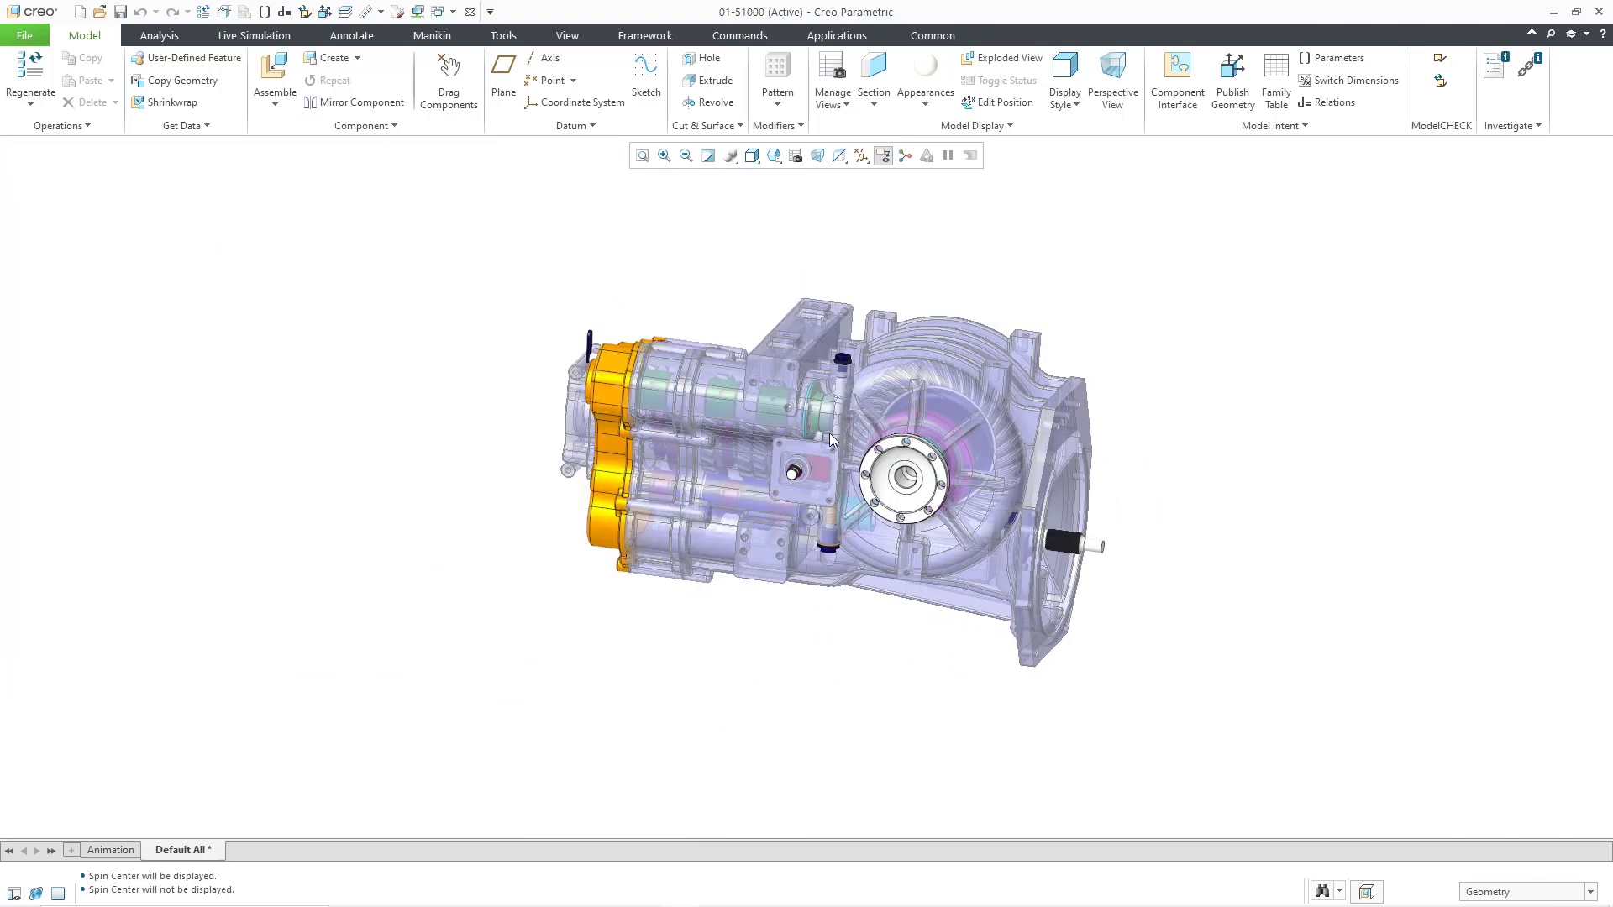
scroll(829, 435, "up", 3)
scroll(702, 424, "down", 3)
scroll(420, 435, "up", 5)
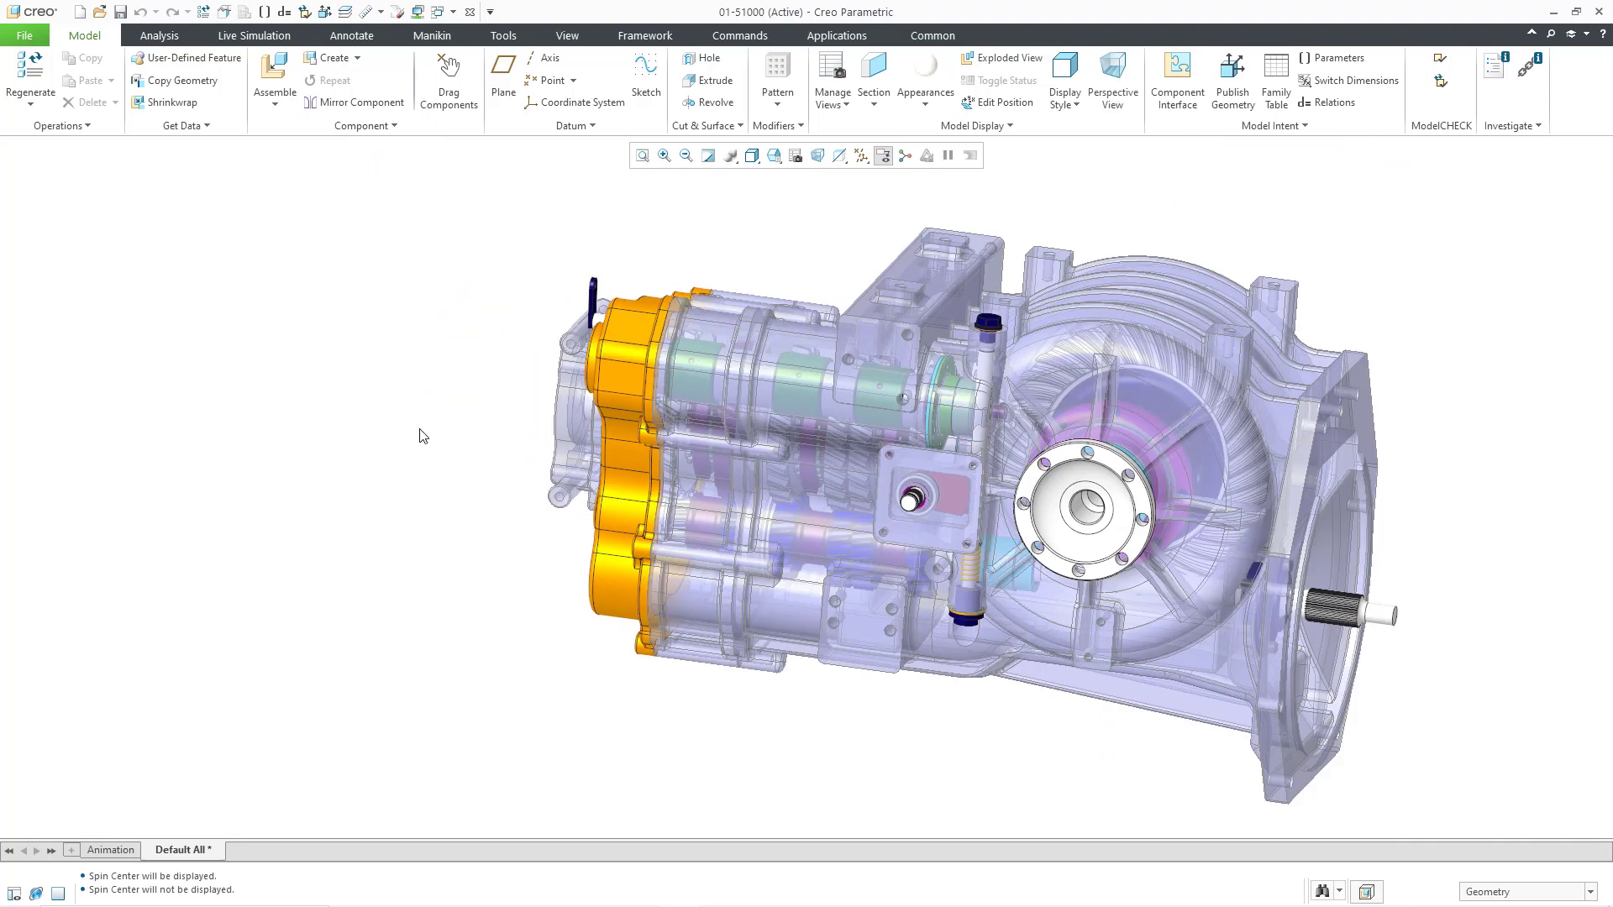
scroll(423, 435, "down", 2)
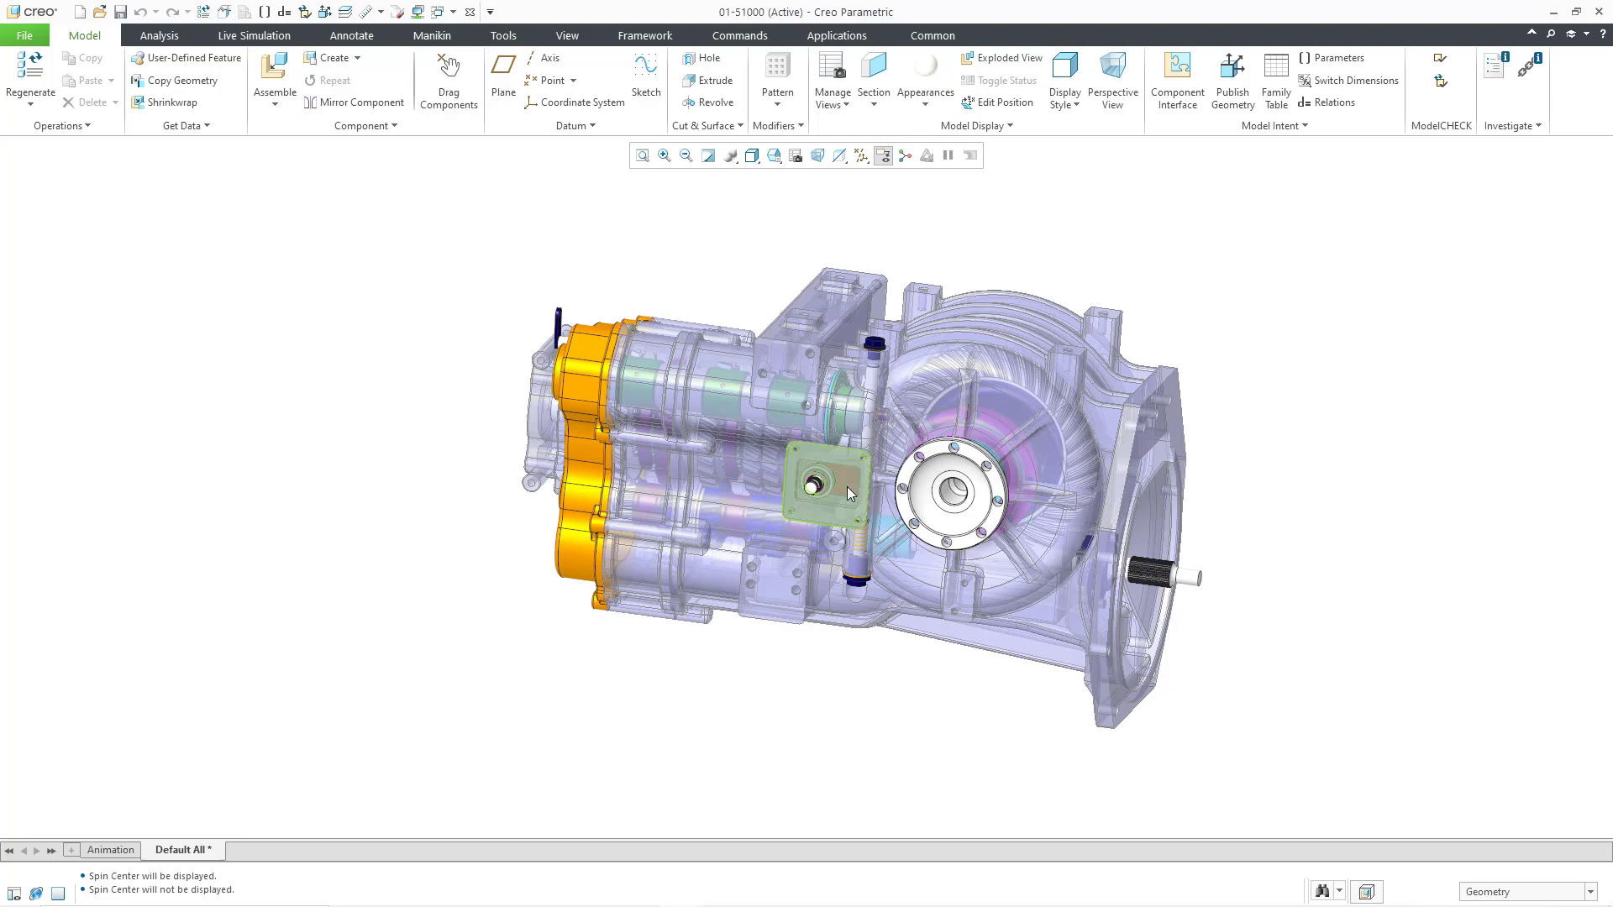
Step: Spin the gearbox about the cover plate toward a top-down view, then back to a three-quarter view
mouse_move(847, 486)
middle_mouse_down("ctrl")
mouse_move(850, 402)
mouse_move(832, 525)
mouse_move(856, 374)
mouse_move(847, 458)
middle_mouse_up("ctrl")
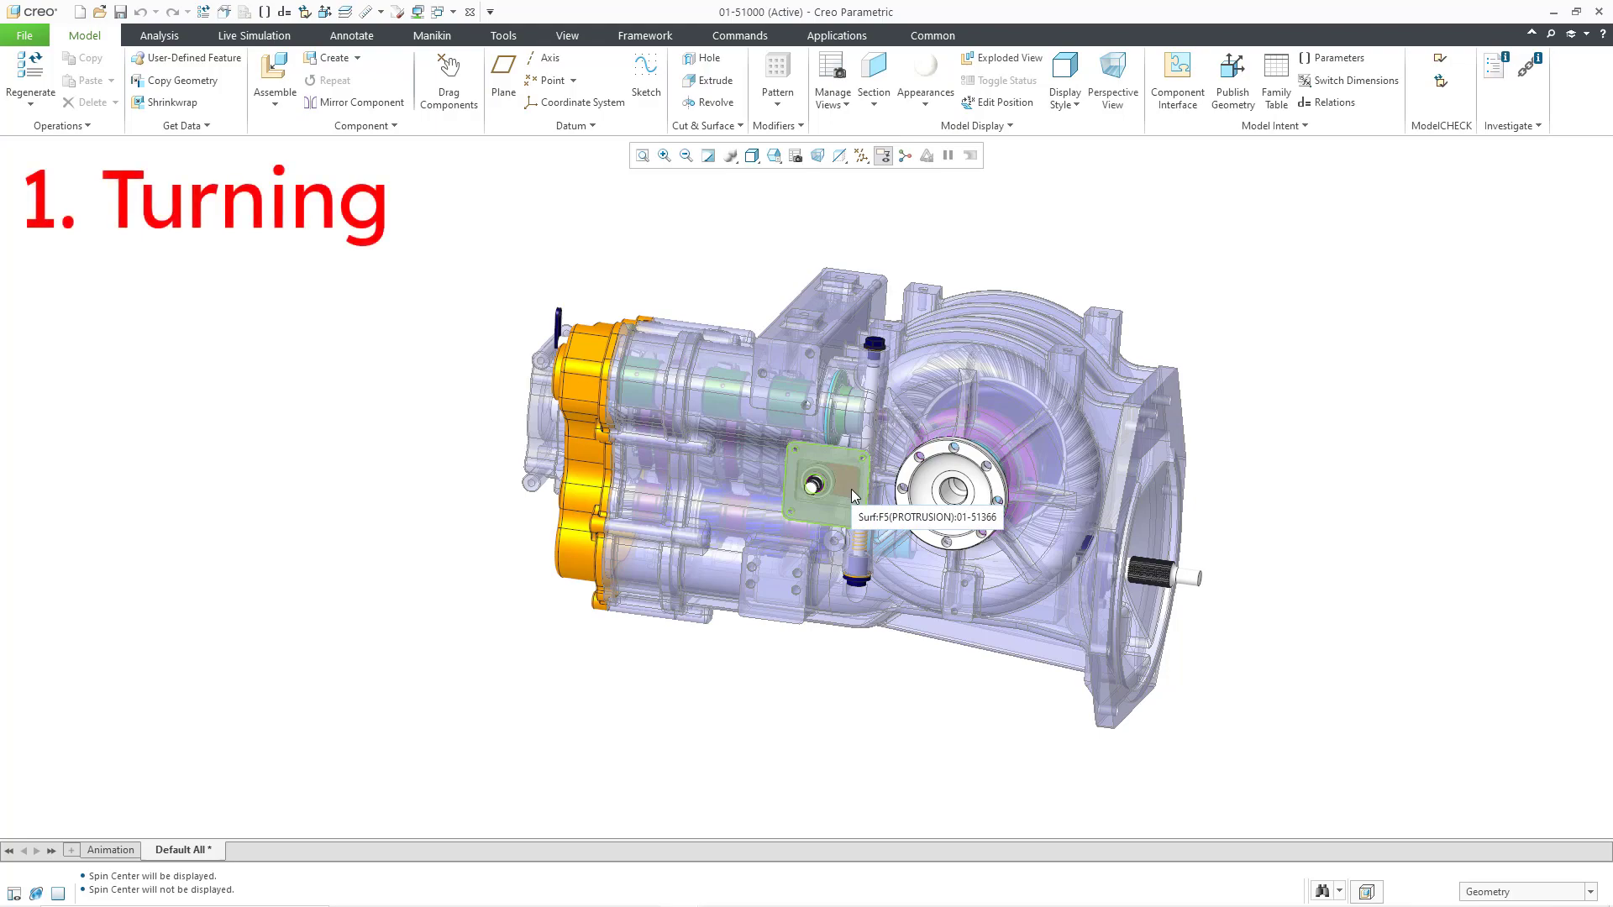
mouse_move(850, 488)
middle_mouse_down()
mouse_move(999, 501)
mouse_move(518, 507)
mouse_move(882, 528)
mouse_move(675, 497)
mouse_move(980, 495)
mouse_move(672, 496)
mouse_move(979, 502)
mouse_move(793, 490)
mouse_move(832, 487)
mouse_move(852, 457)
middle_mouse_up()
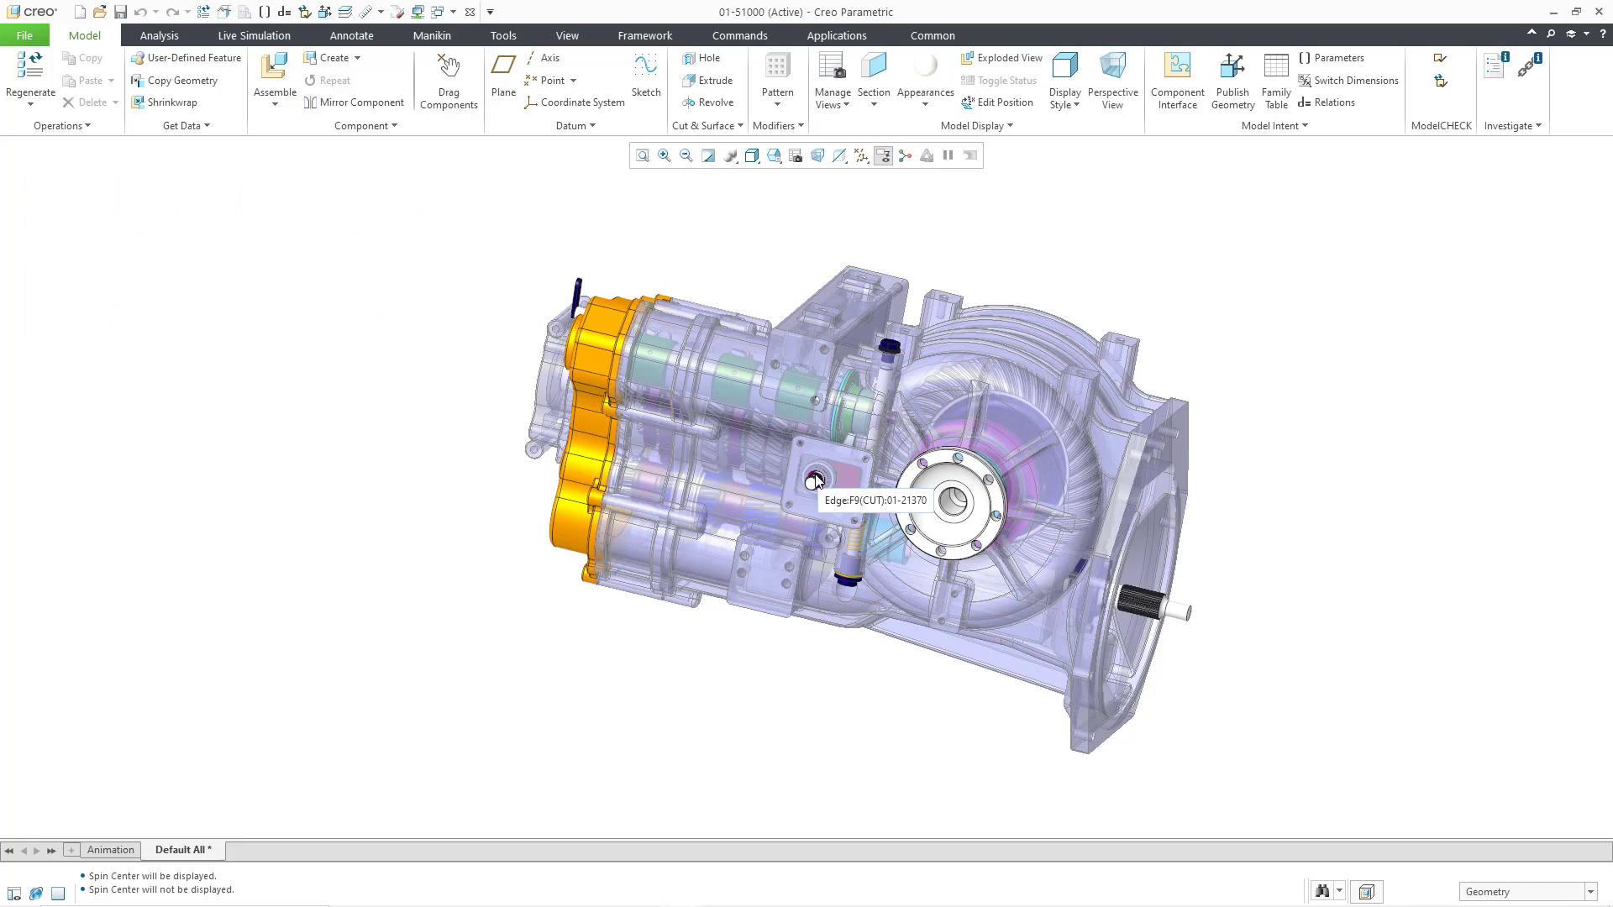
Step: Zoom in and out with the wheel until the gearbox fills most of the graphics window
scroll(814, 481, "down", 8)
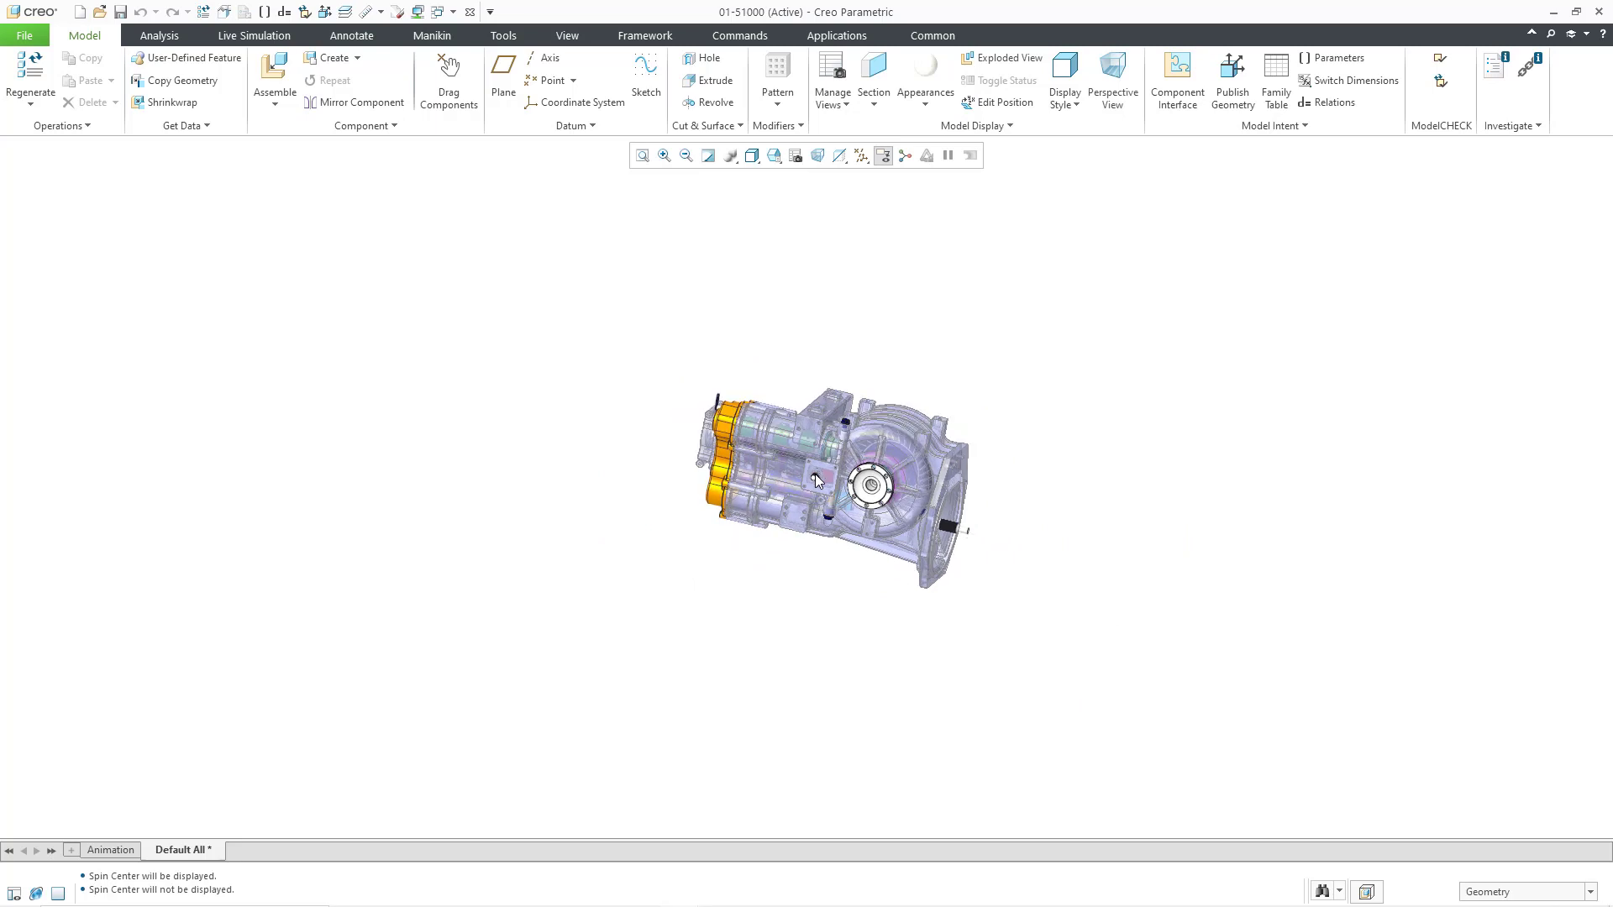
scroll(814, 479, "down", 4)
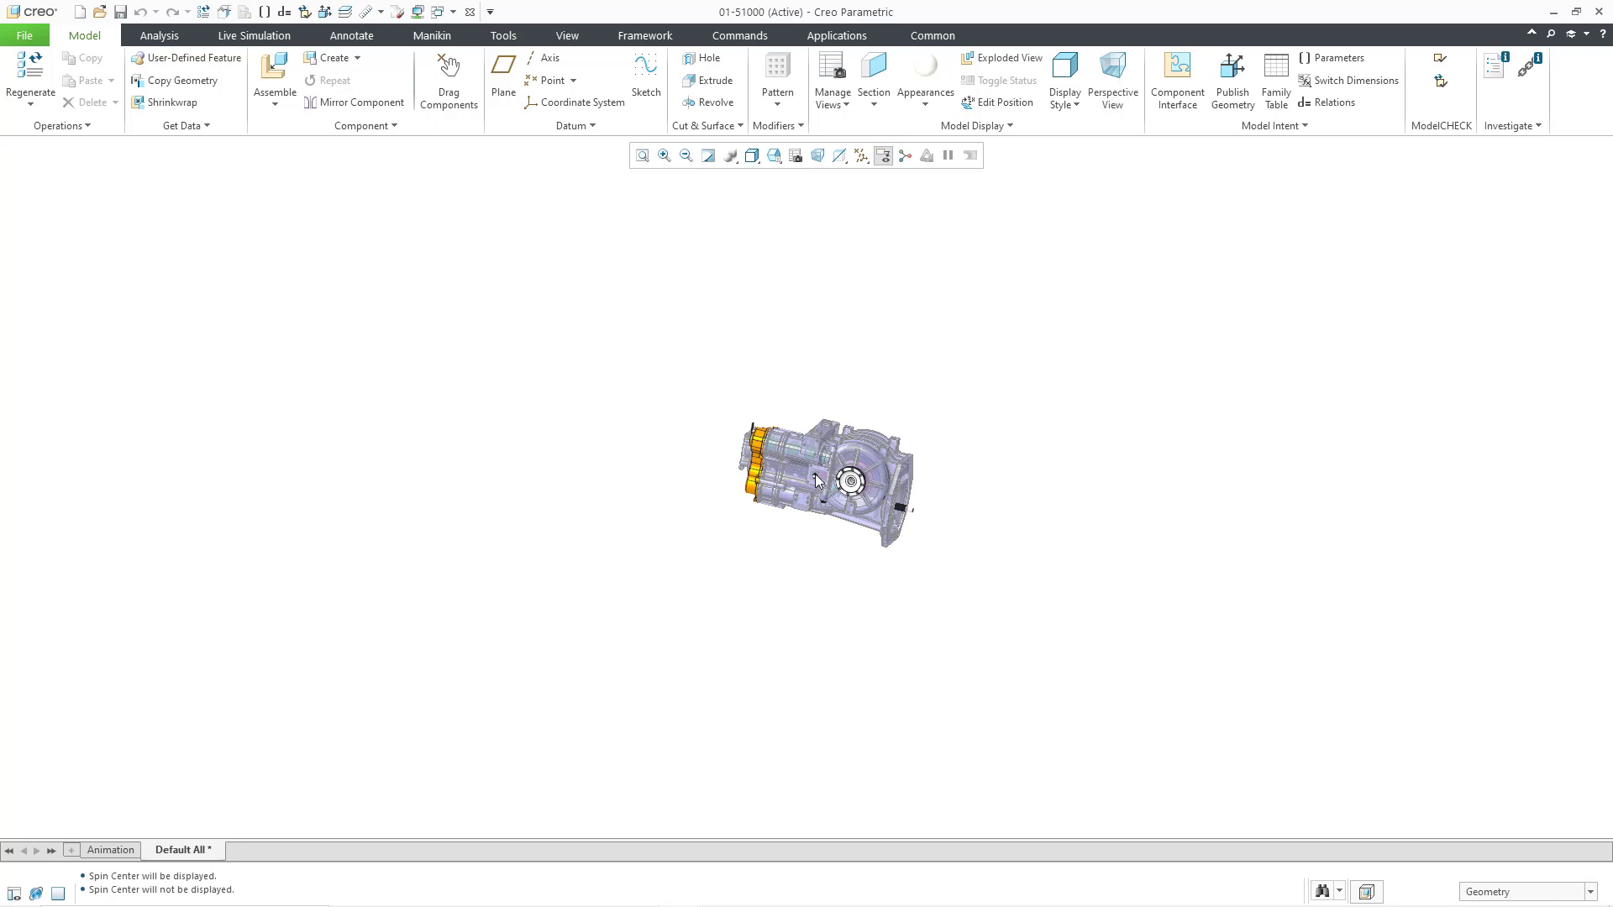
scroll(816, 480, "down", 2)
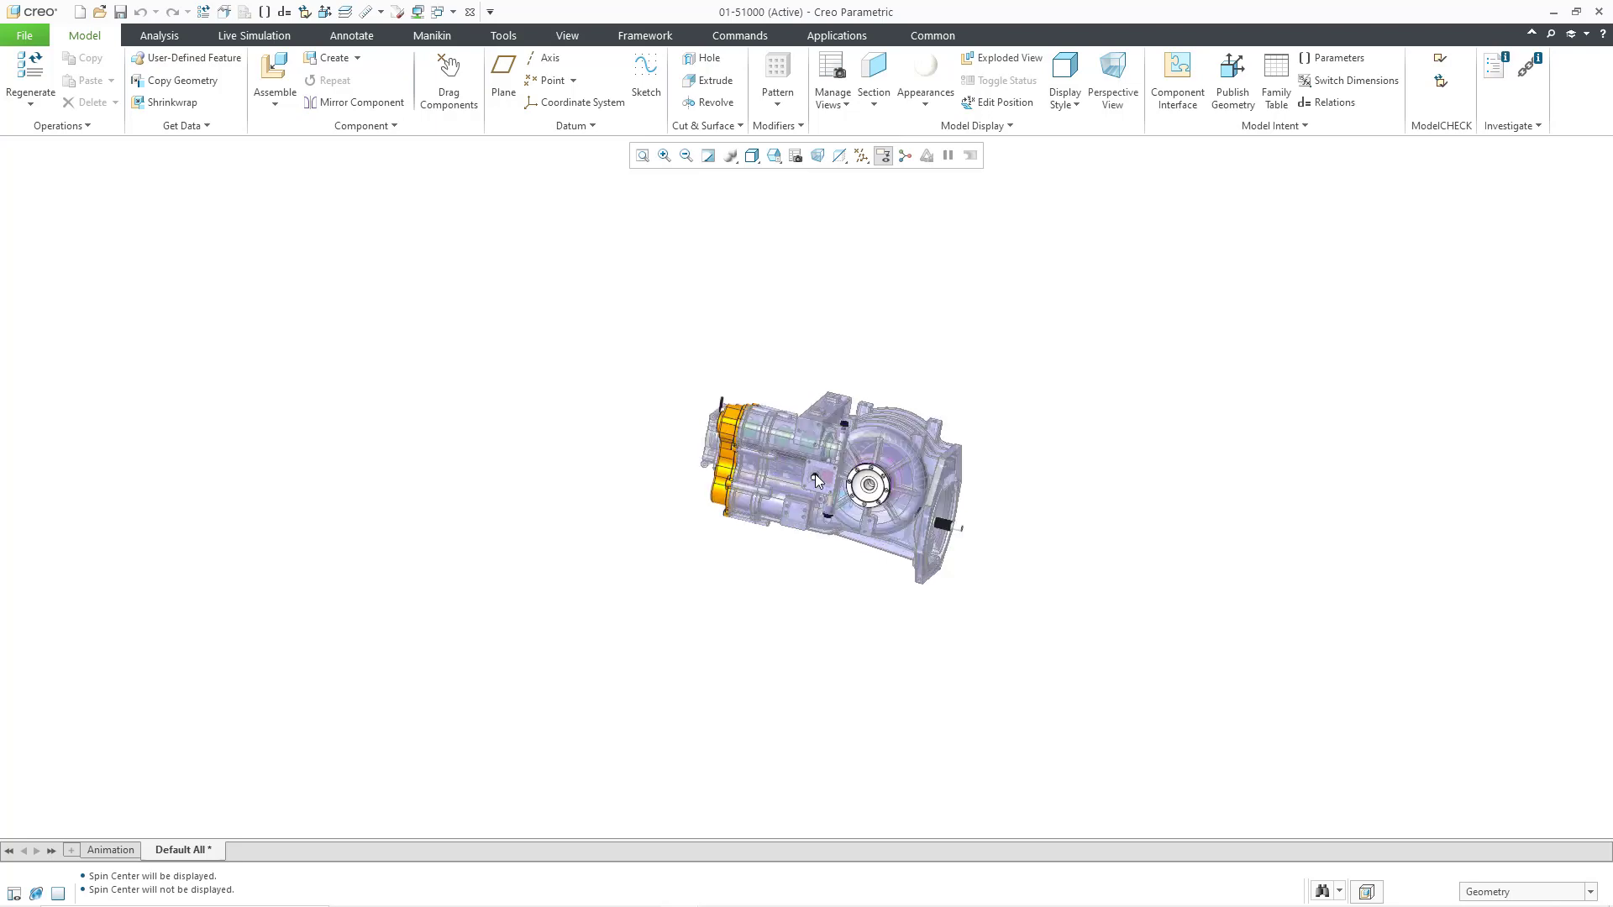
scroll(816, 480, "down", 2)
scroll(817, 480, "down", 2)
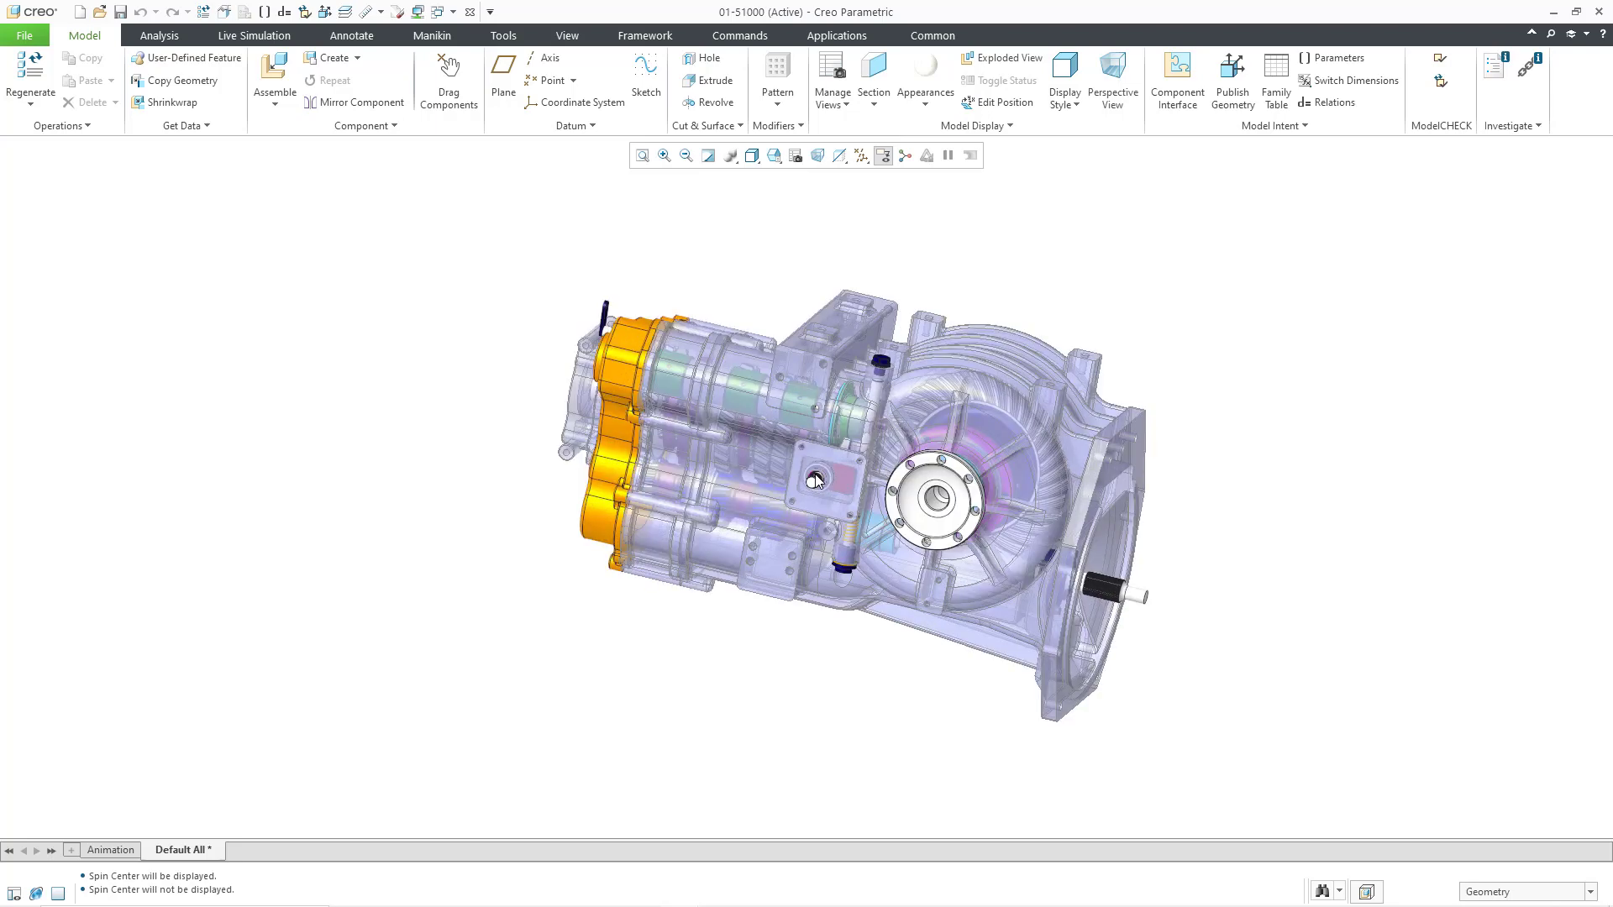
scroll(817, 480, "down", 2)
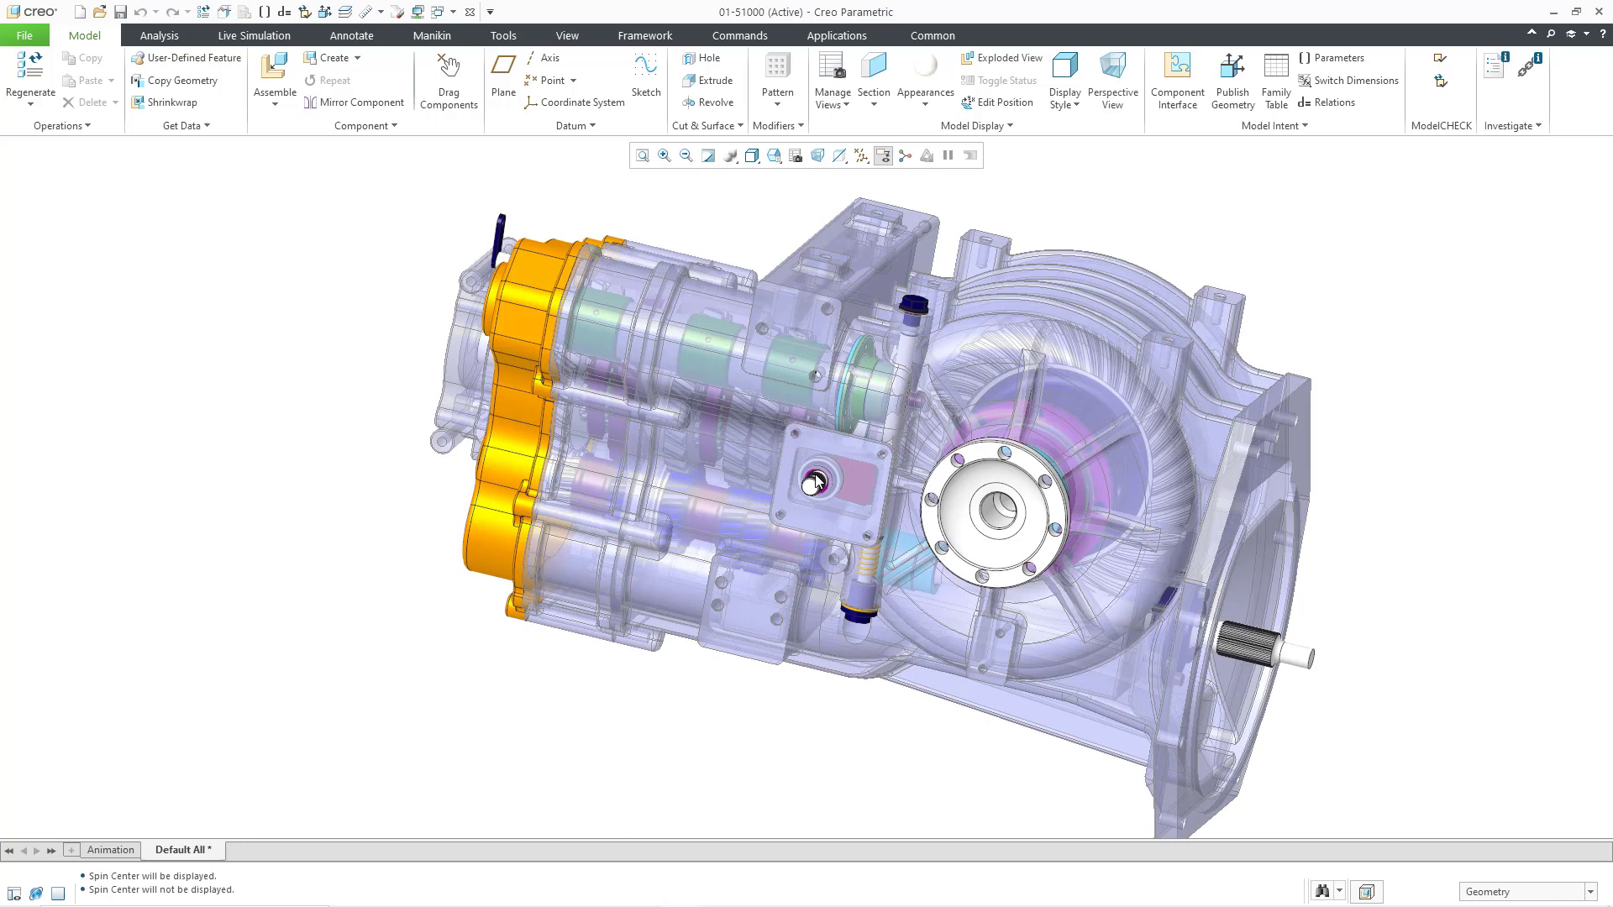
scroll(815, 482, "up", 4)
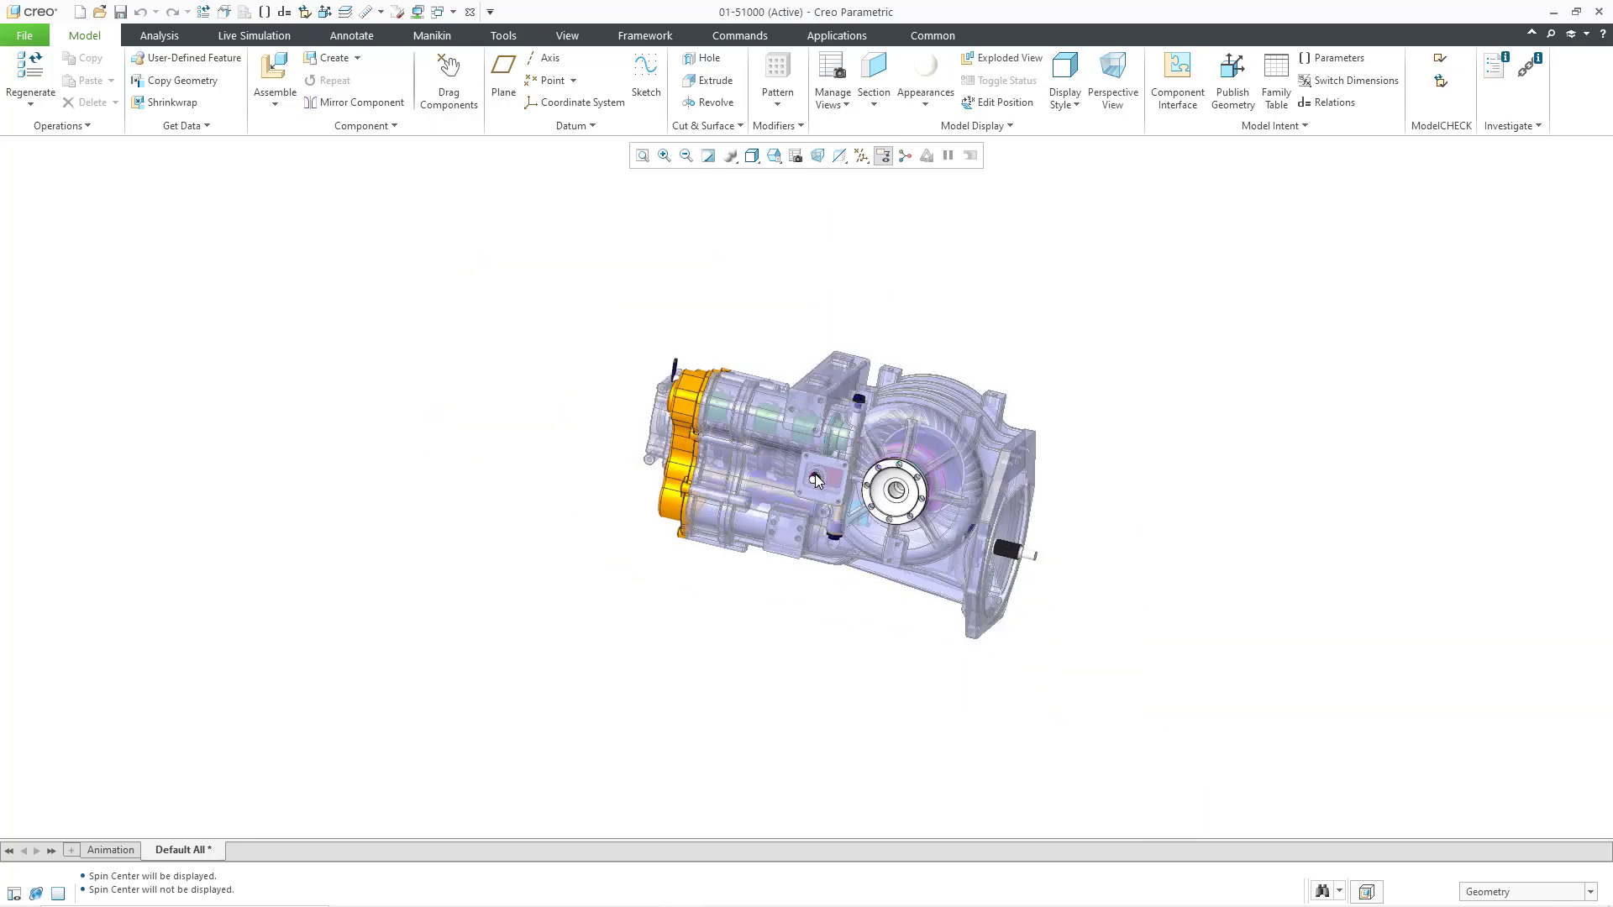
scroll(816, 480, "up", 2)
scroll(817, 481, "up", 2)
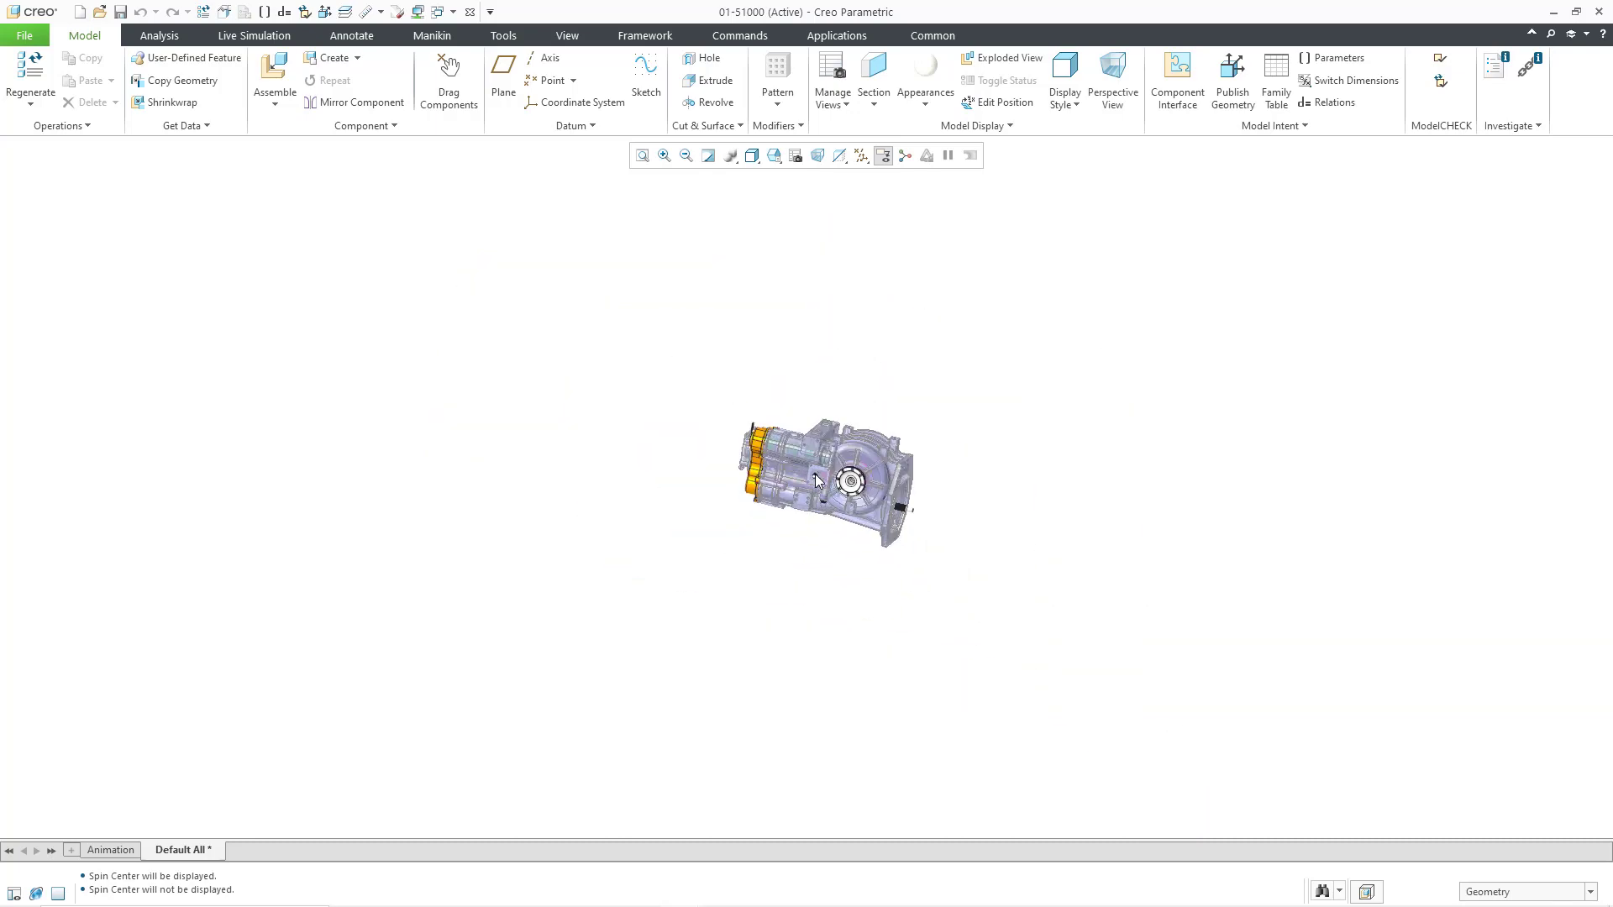
scroll(815, 480, "down", 4)
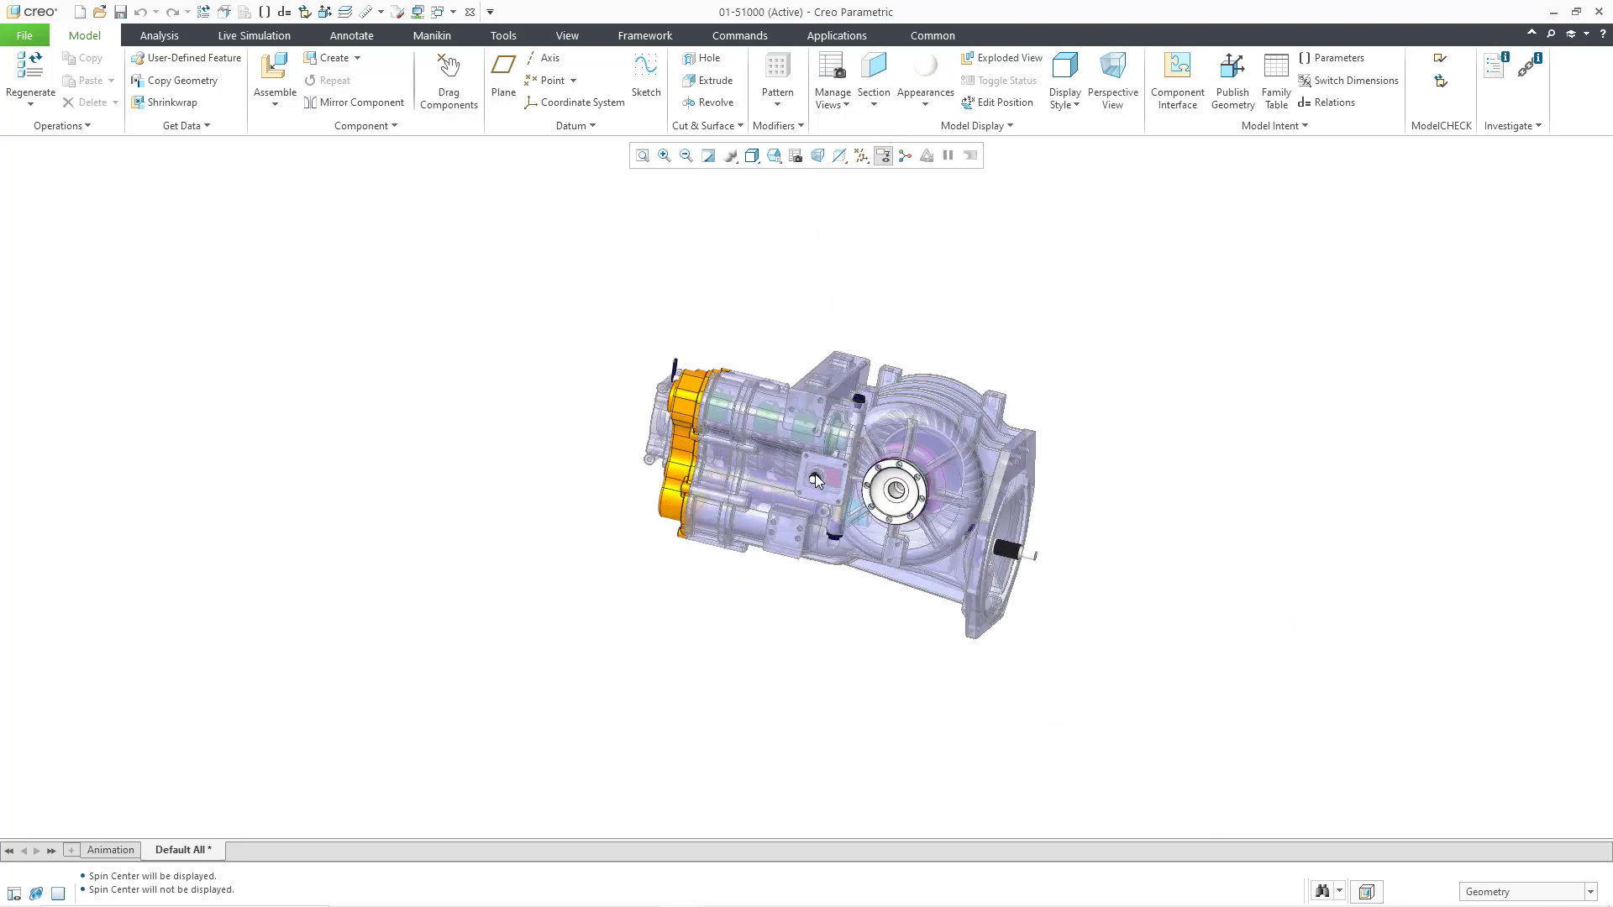
scroll(816, 481, "down", 5)
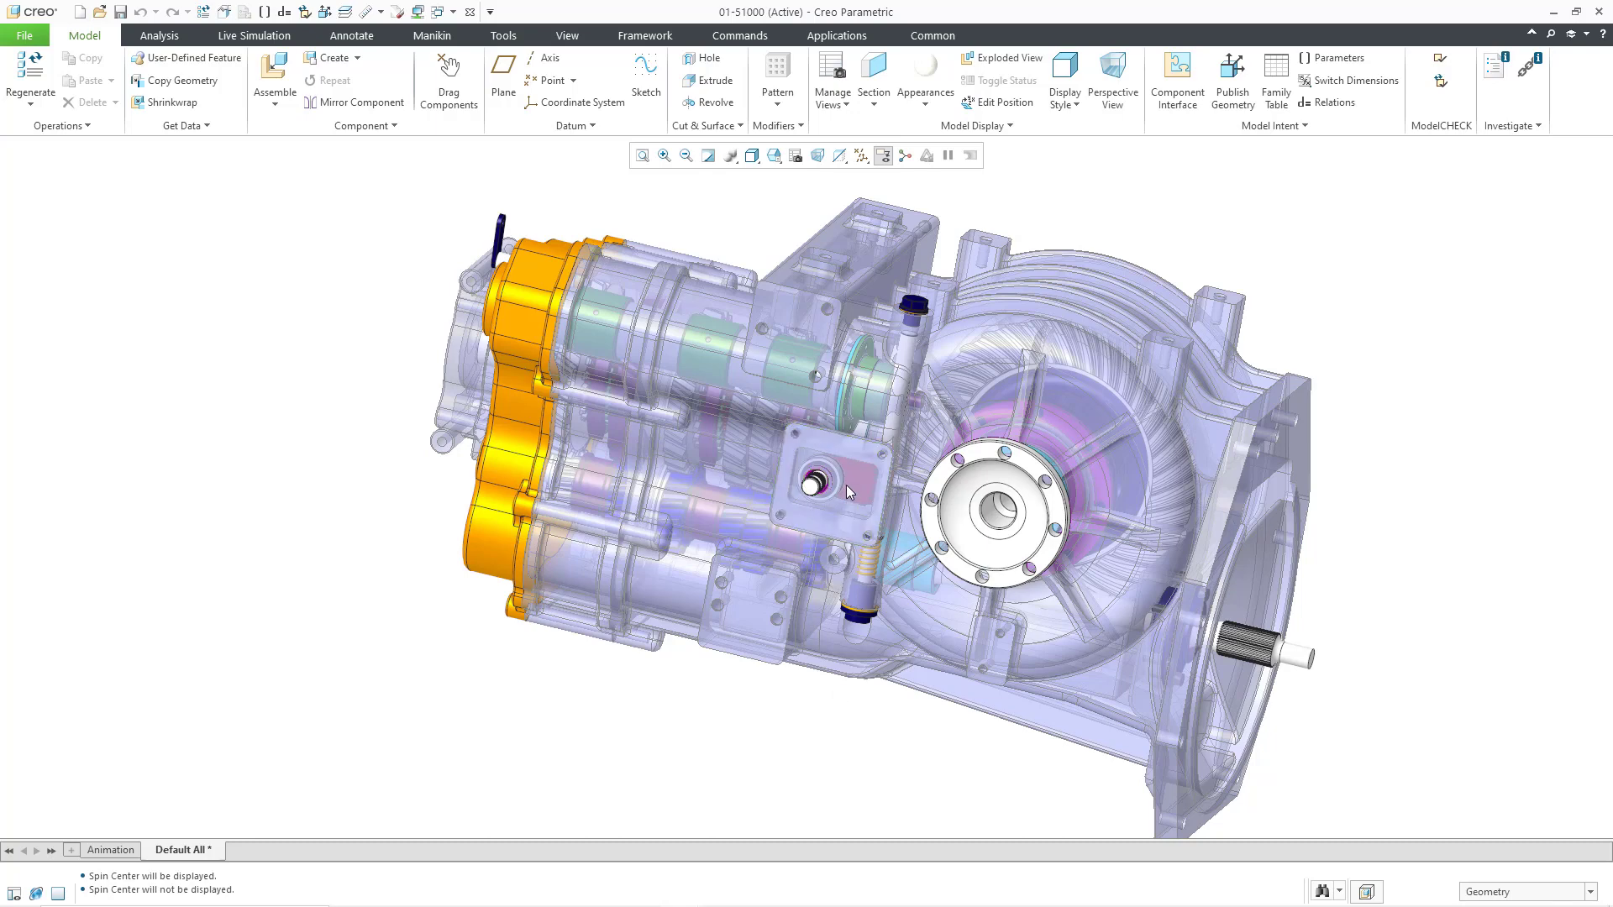
scroll(845, 485, "up", 2)
scroll(844, 484, "up", 1)
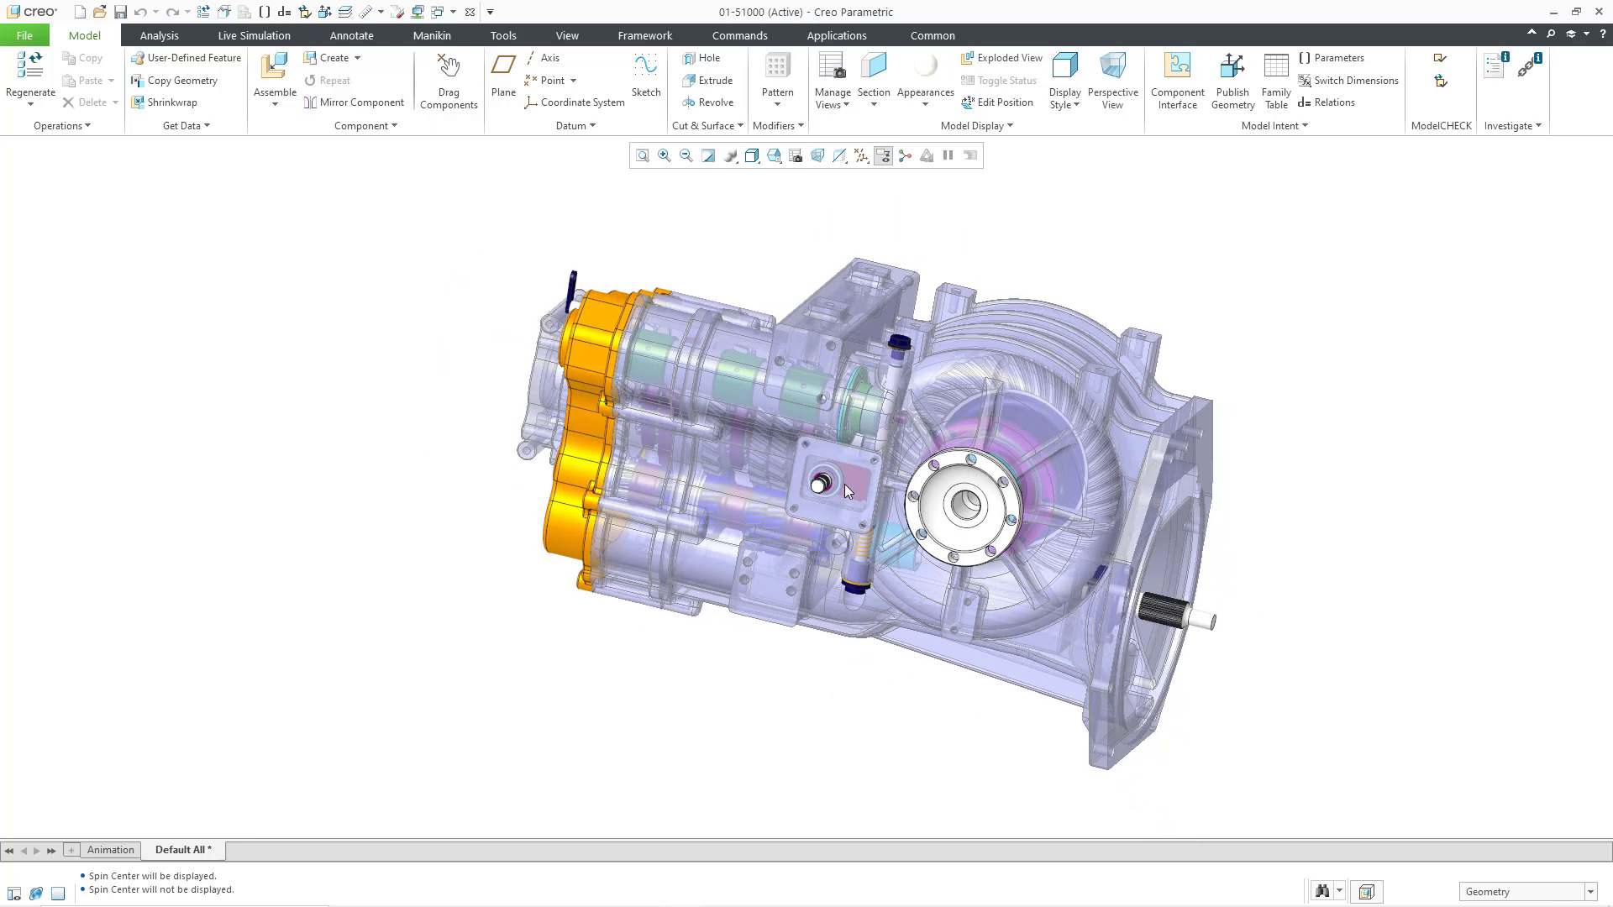
scroll(845, 483, "up", 1)
scroll(844, 484, "up", 1)
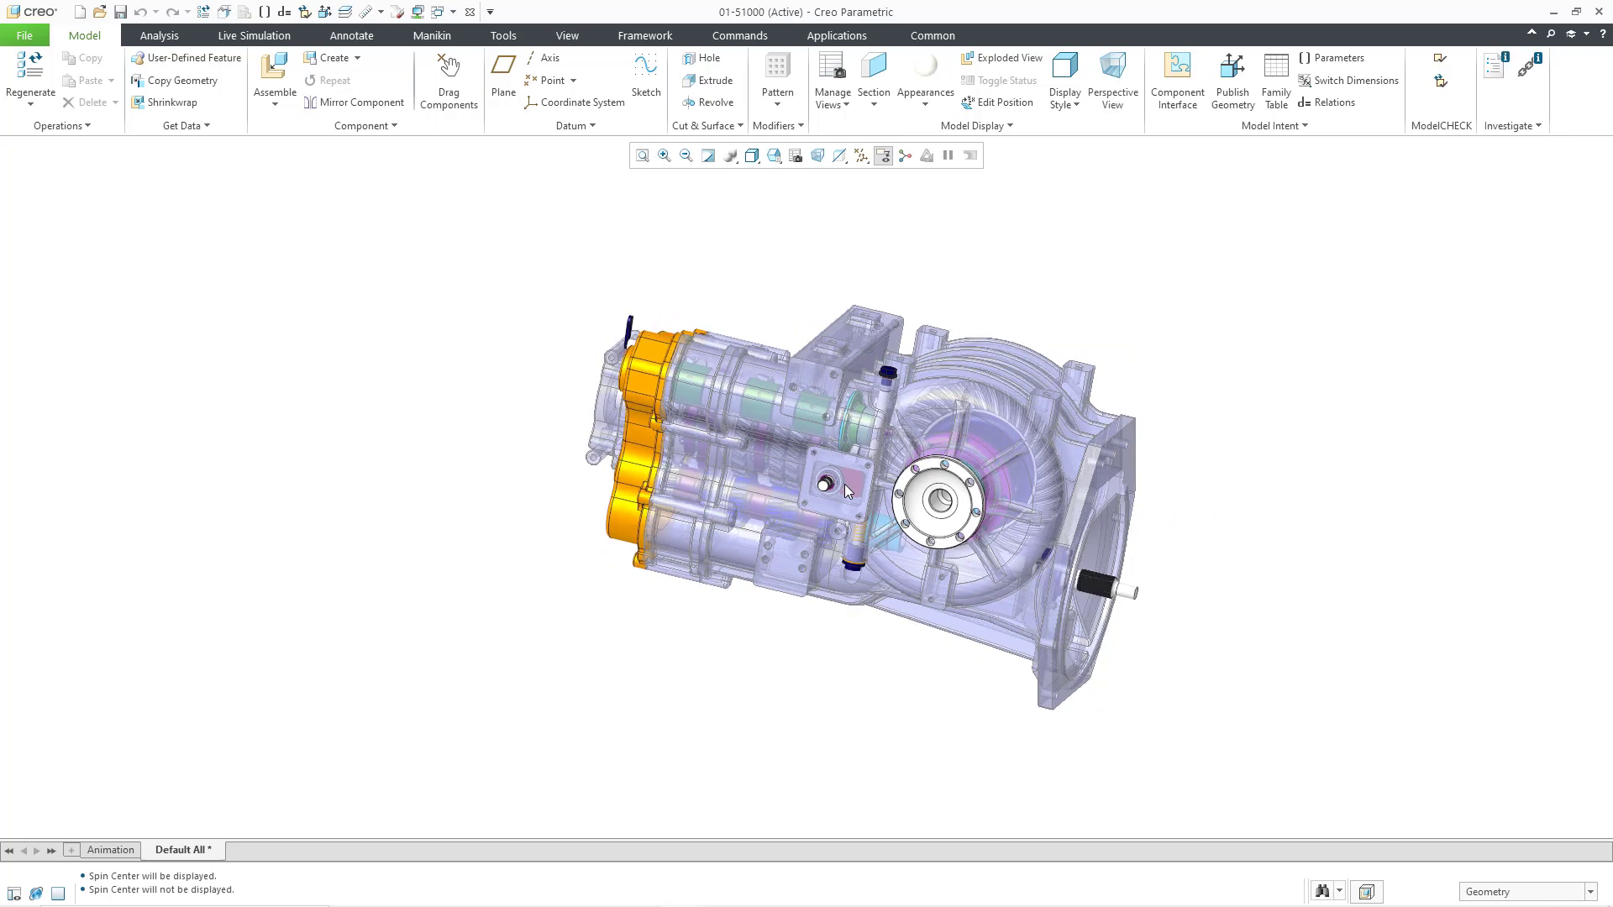
scroll(844, 484, "up", 1)
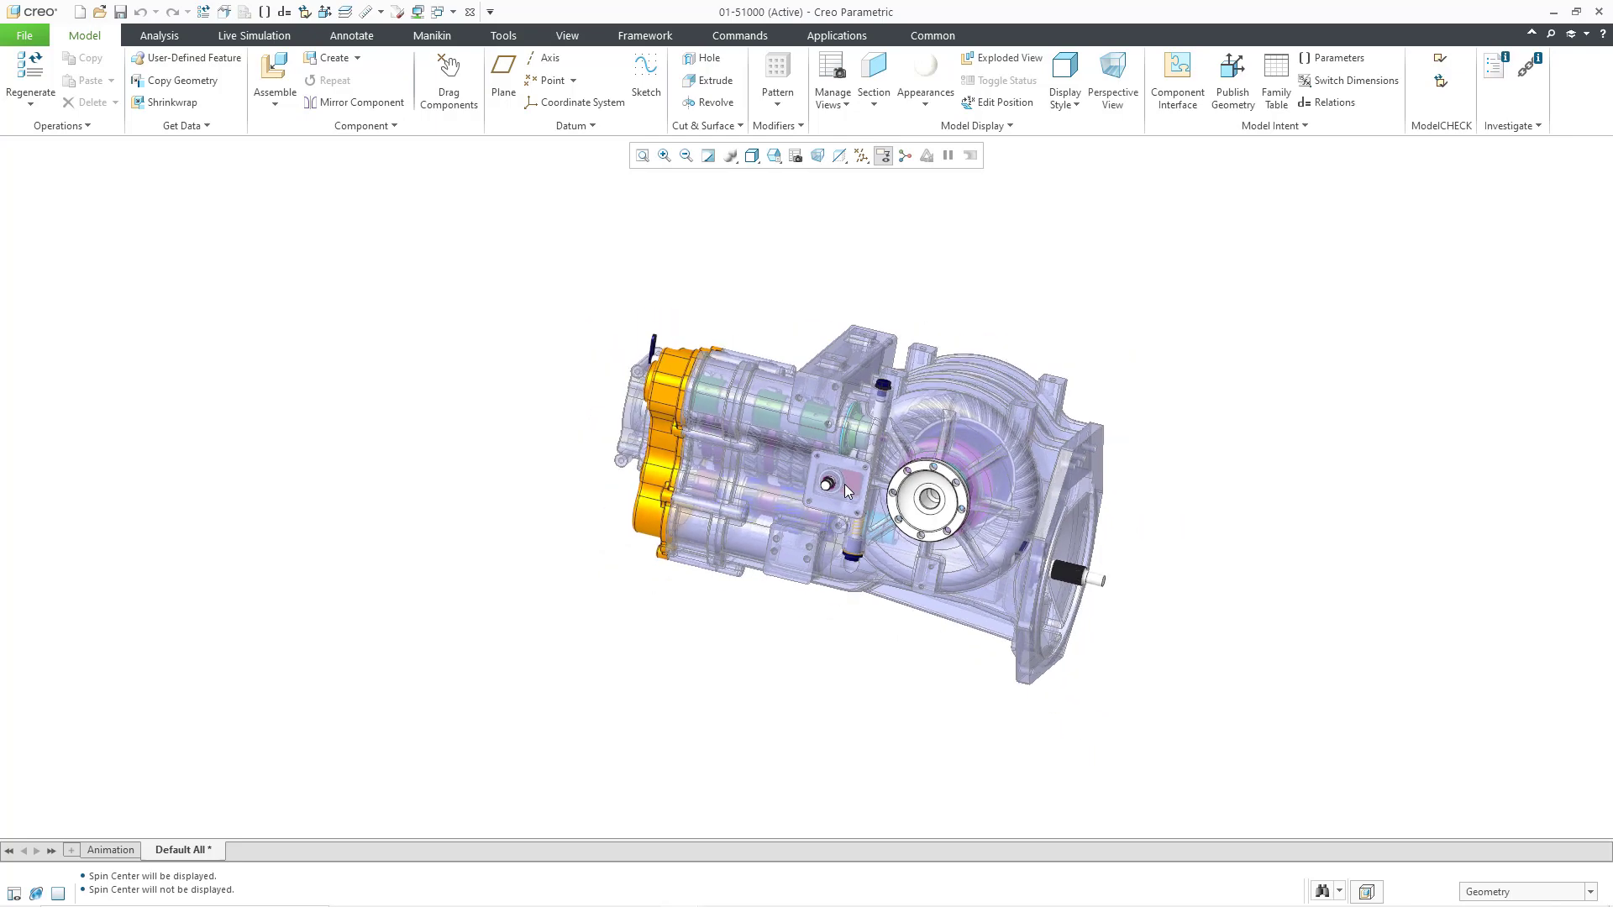
scroll(844, 484, "up", 1)
scroll(844, 483, "up", 1)
scroll(844, 485, "up", 1)
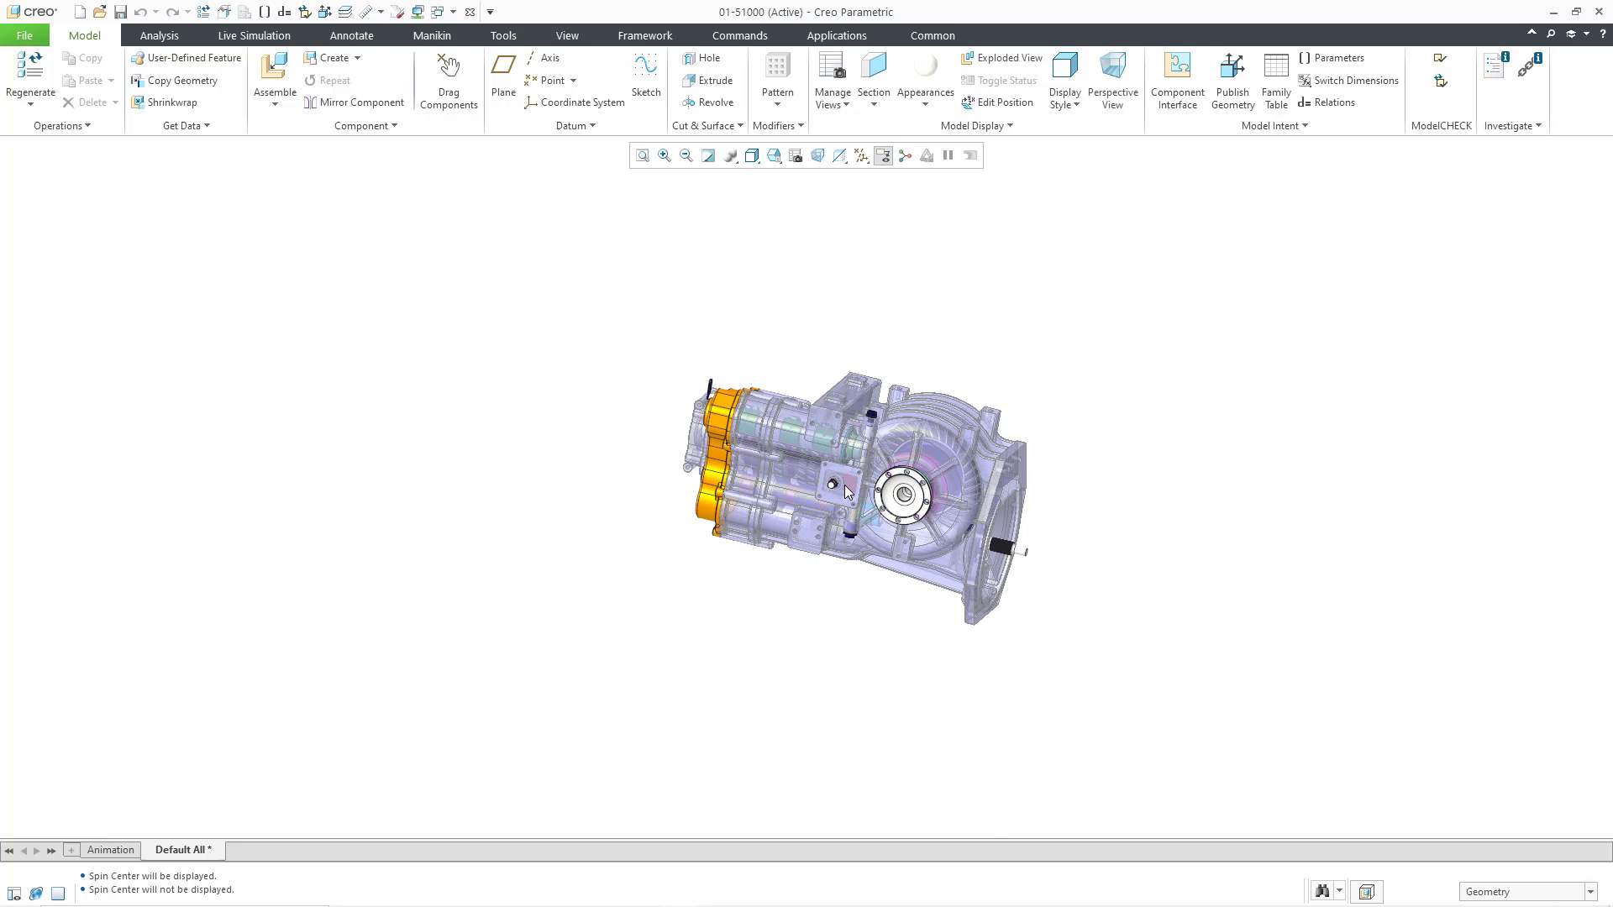
scroll(843, 491, "up", 1)
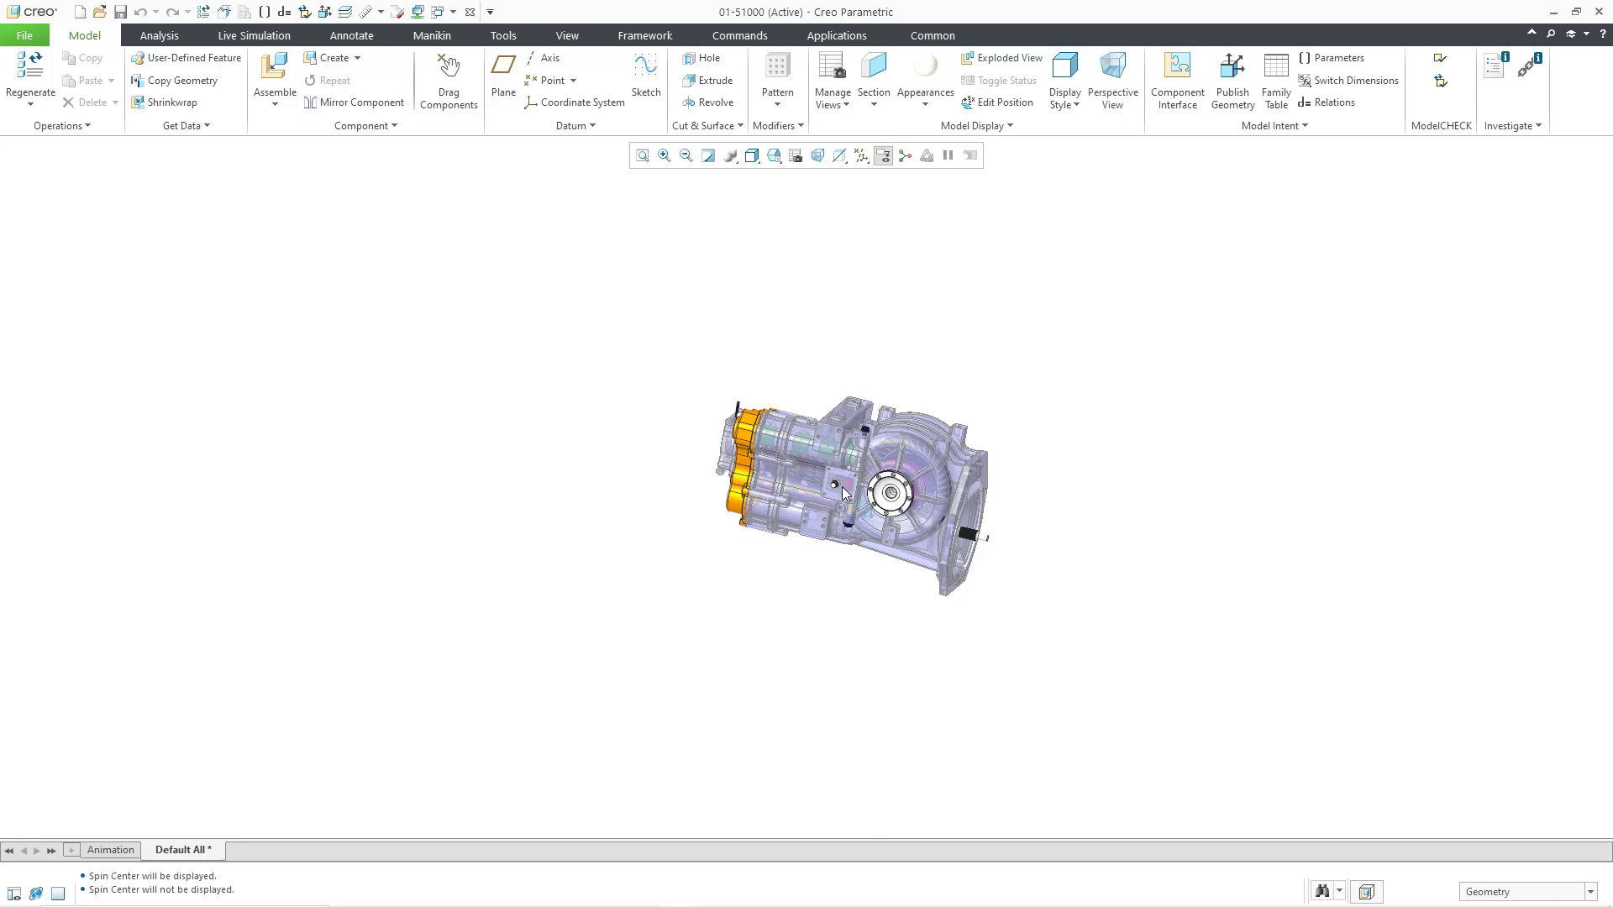
scroll(841, 486, "down", 3)
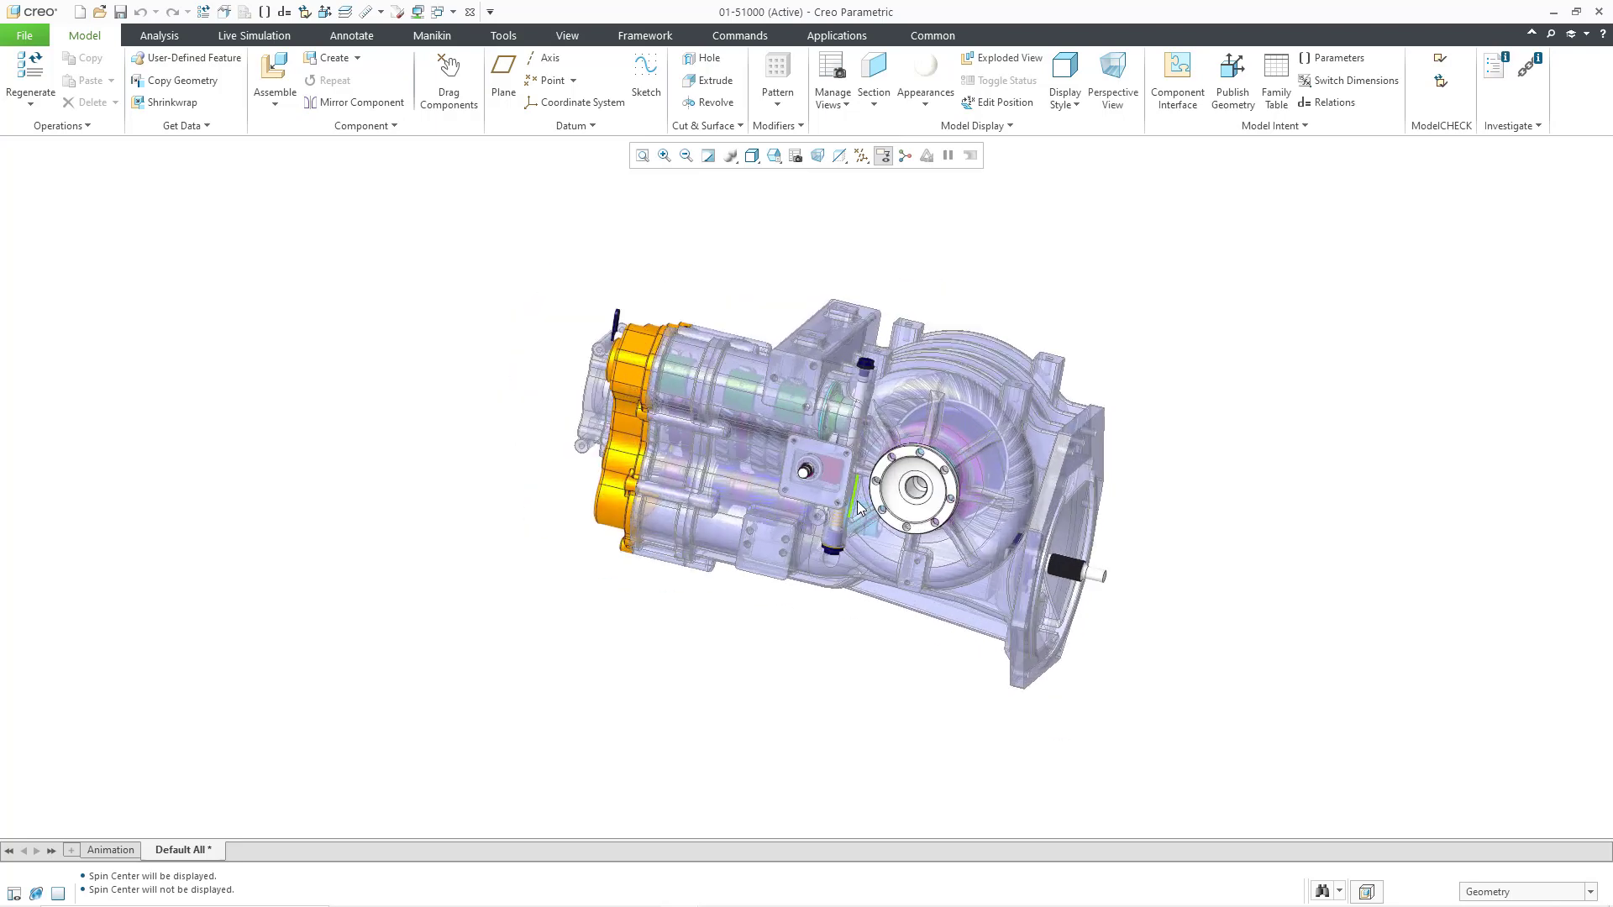
scroll(857, 500, "down", 2)
scroll(857, 501, "down", 2)
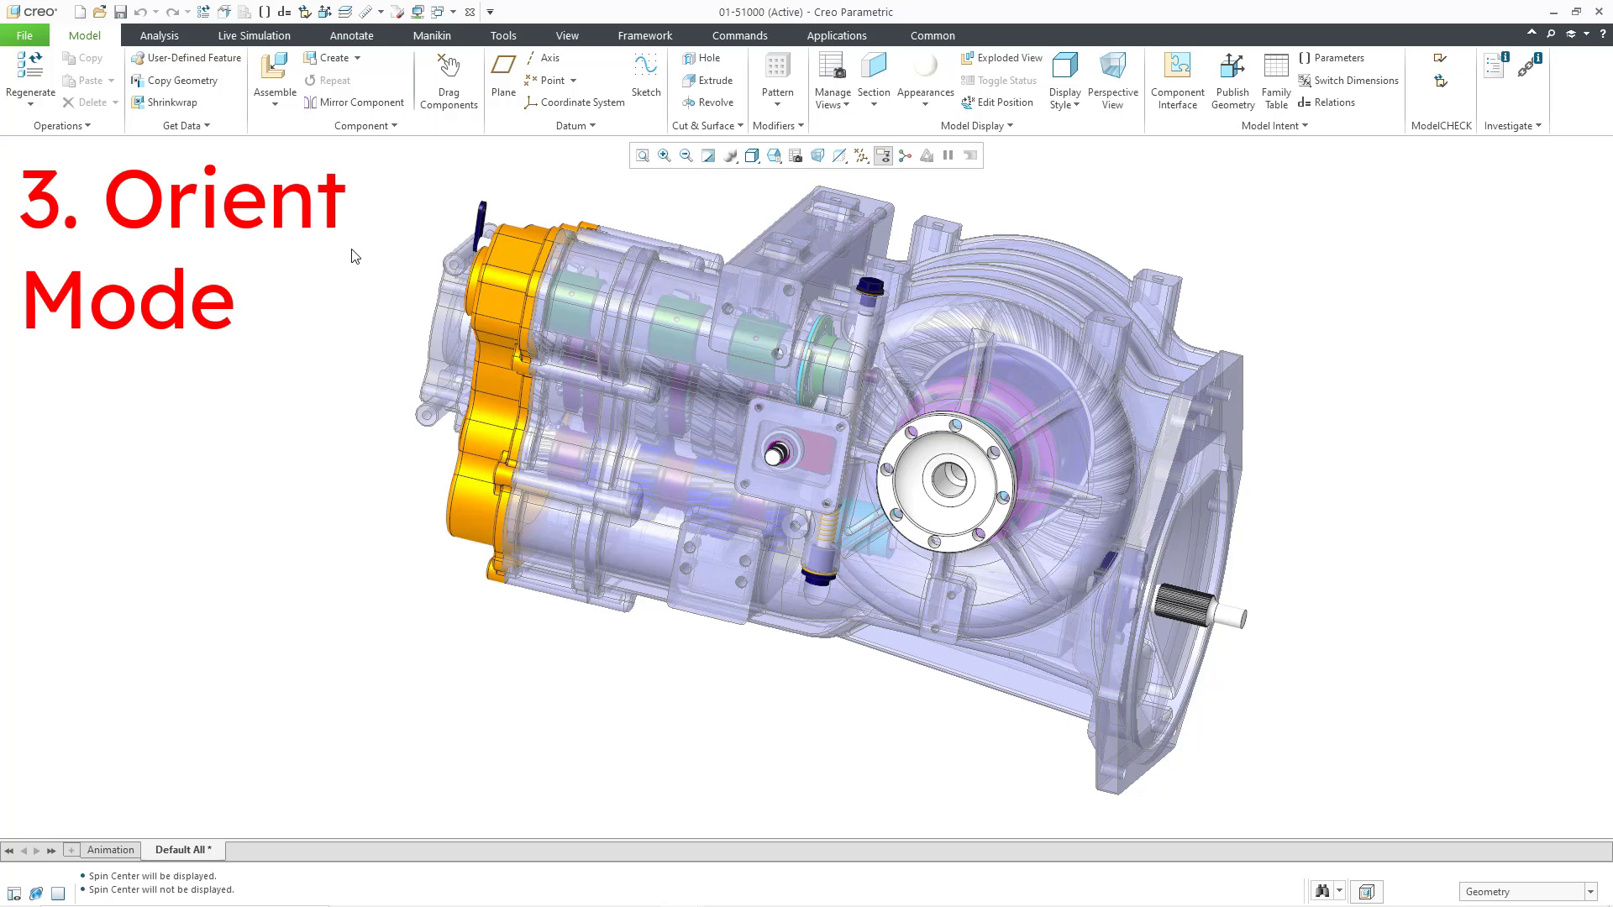
Step: Enable Orient Mode from the View tab's Orientation drop-down
left_click(571, 42)
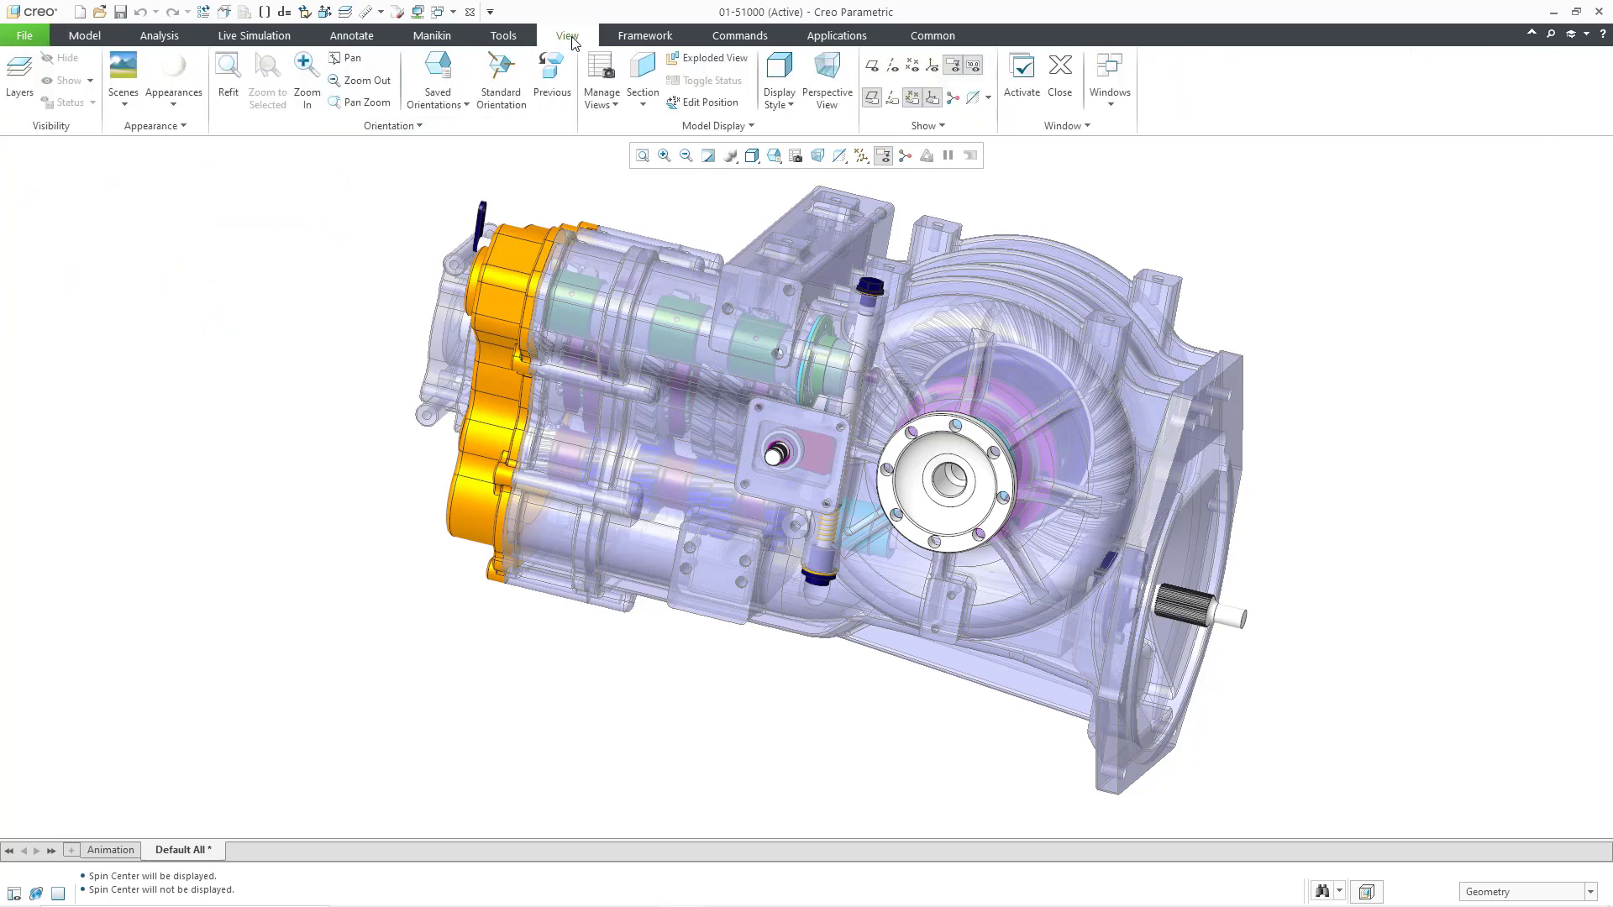
left_click(421, 128)
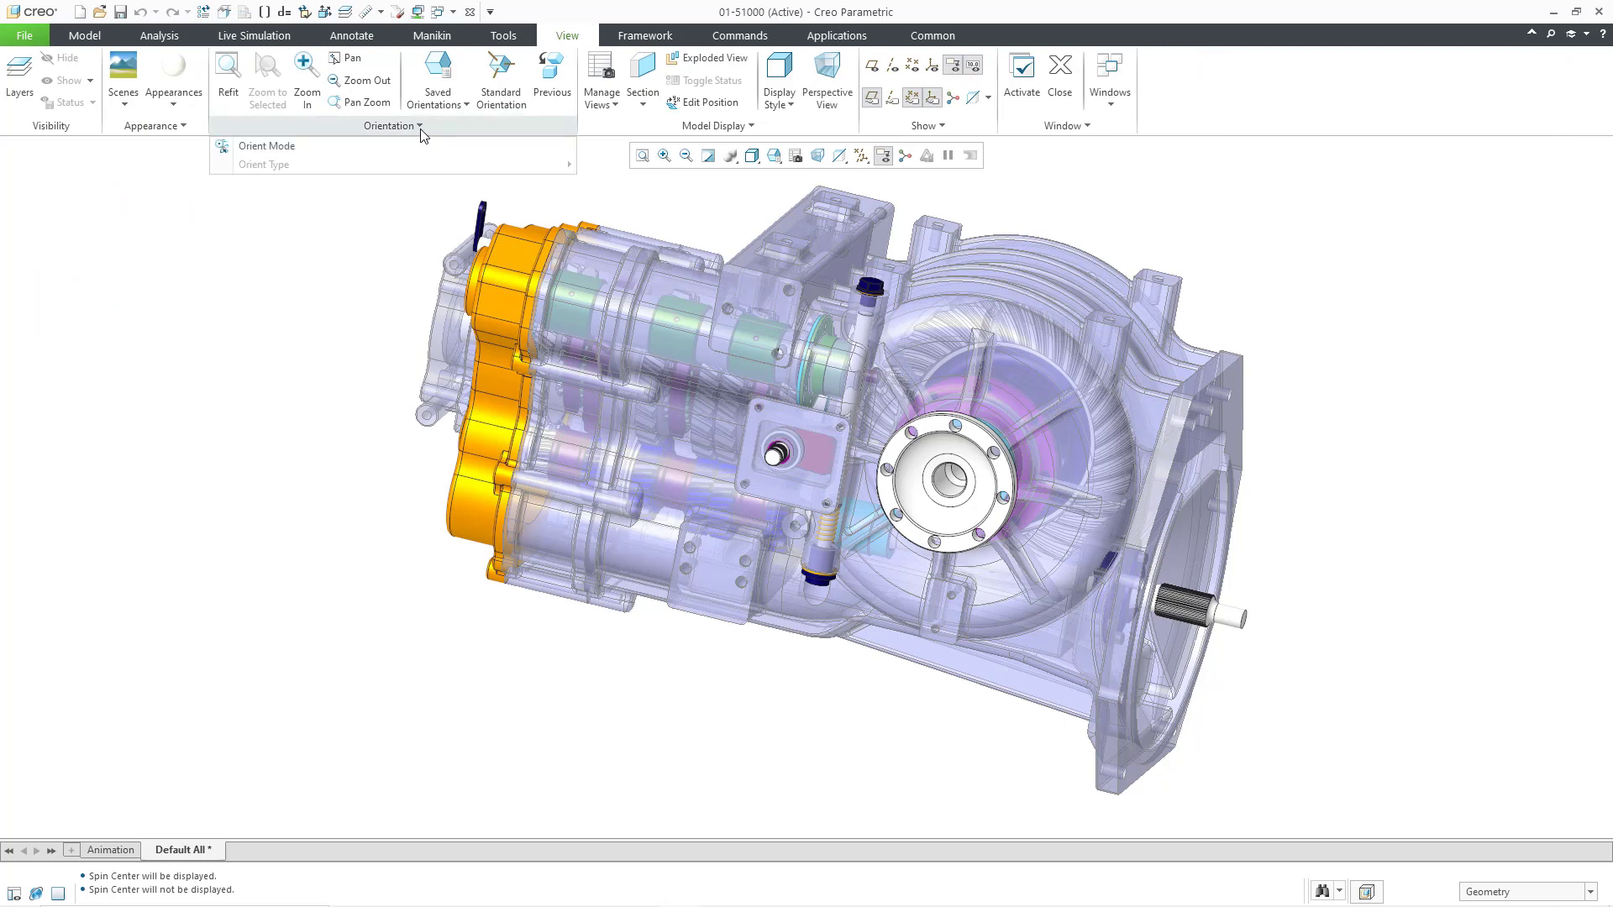
left_click(314, 146)
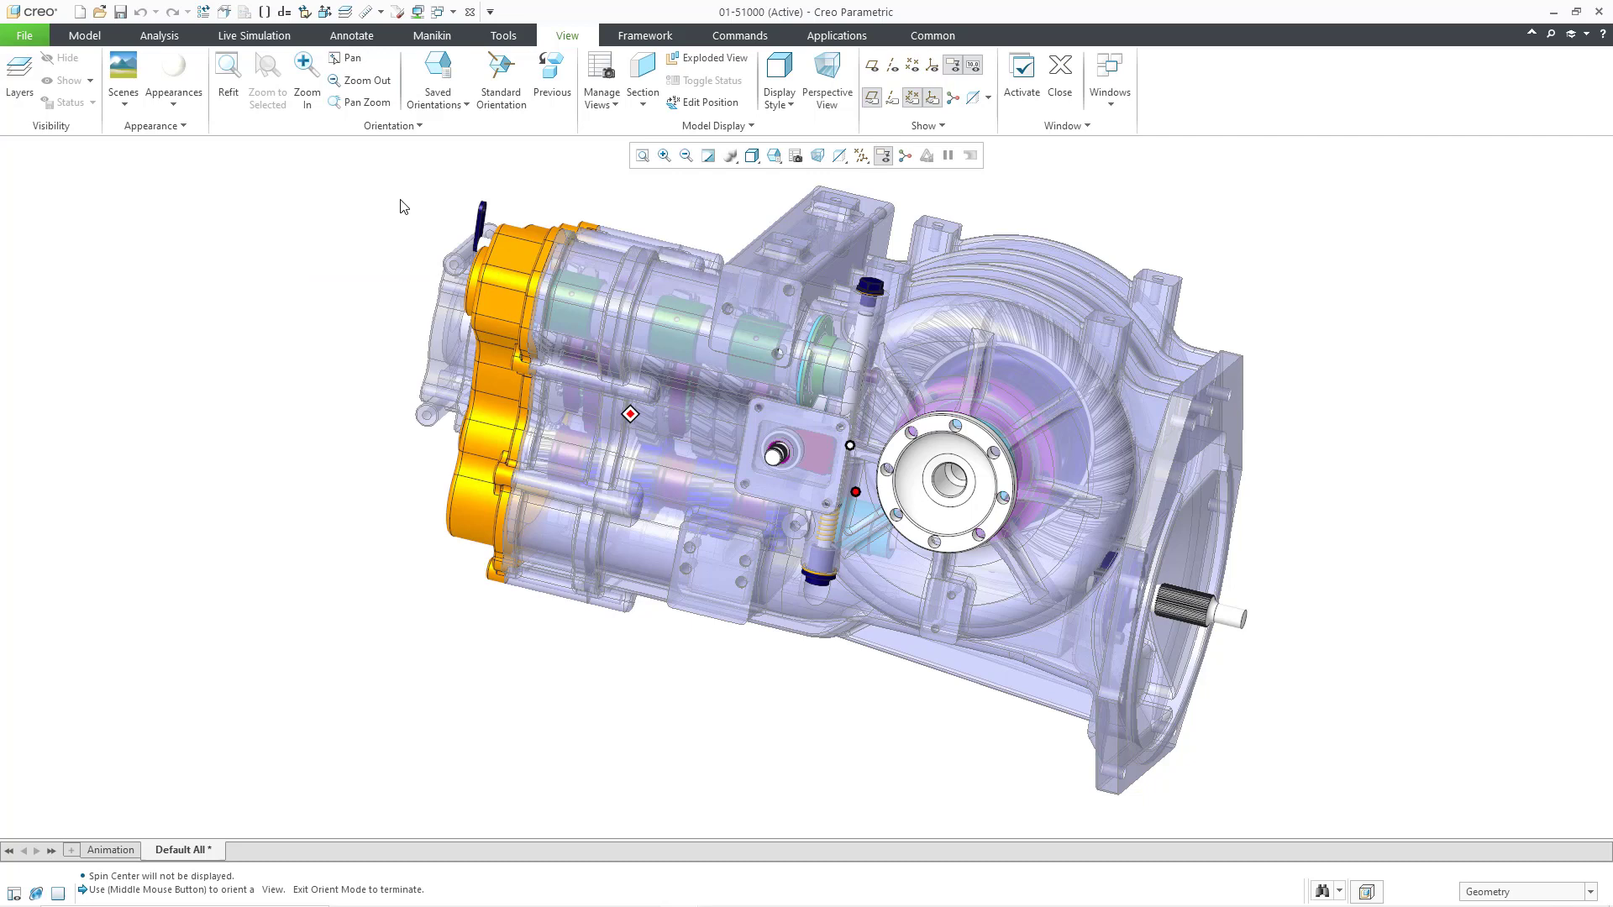
Step: Choose Exit Orient Mode from the graphics-window right-click menu
right_click(375, 197)
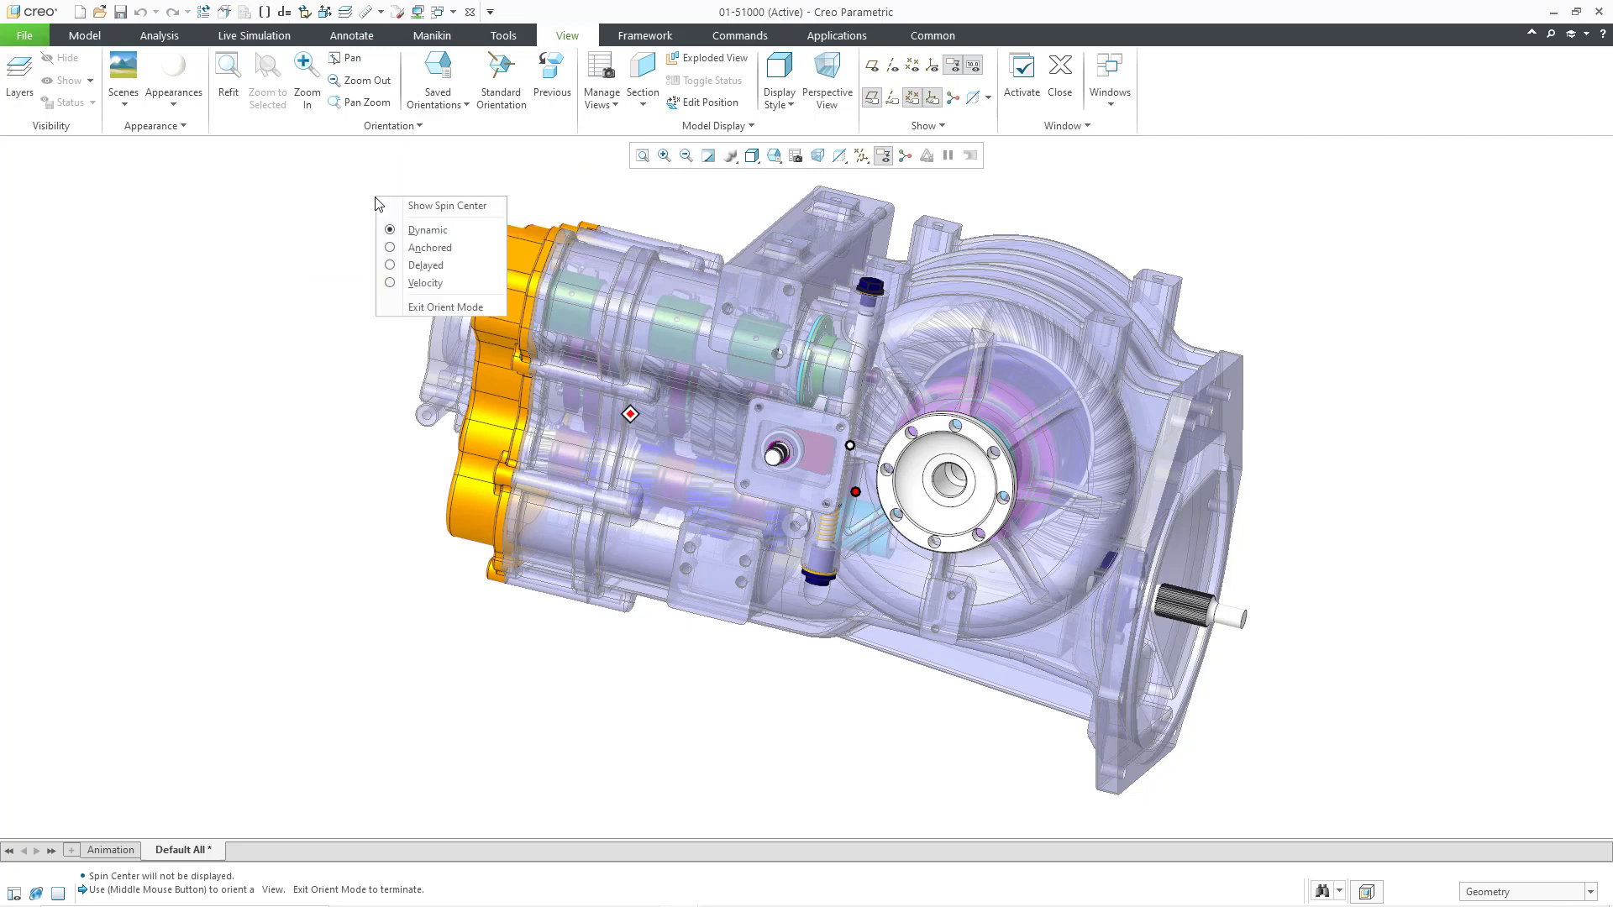
left_click(449, 308)
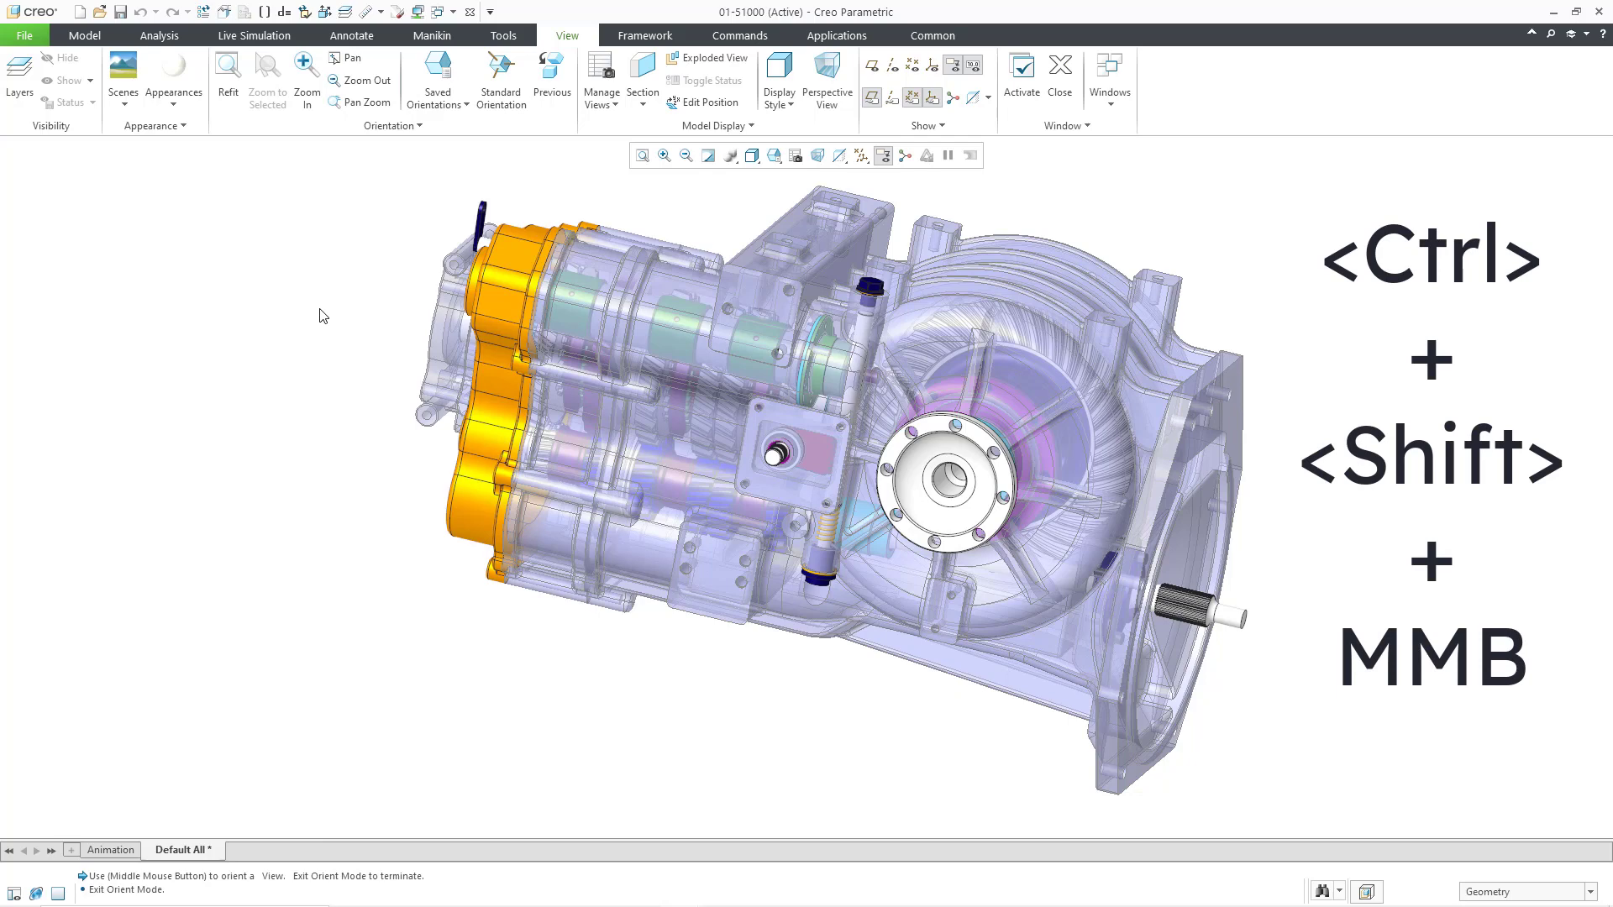
Step: Re-enter Orient Mode with Ctrl+Shift+middle-click and review the Dynamic, Anchored, Delayed and Velocity orient types
middle_click(329, 313, "ctrl+shift")
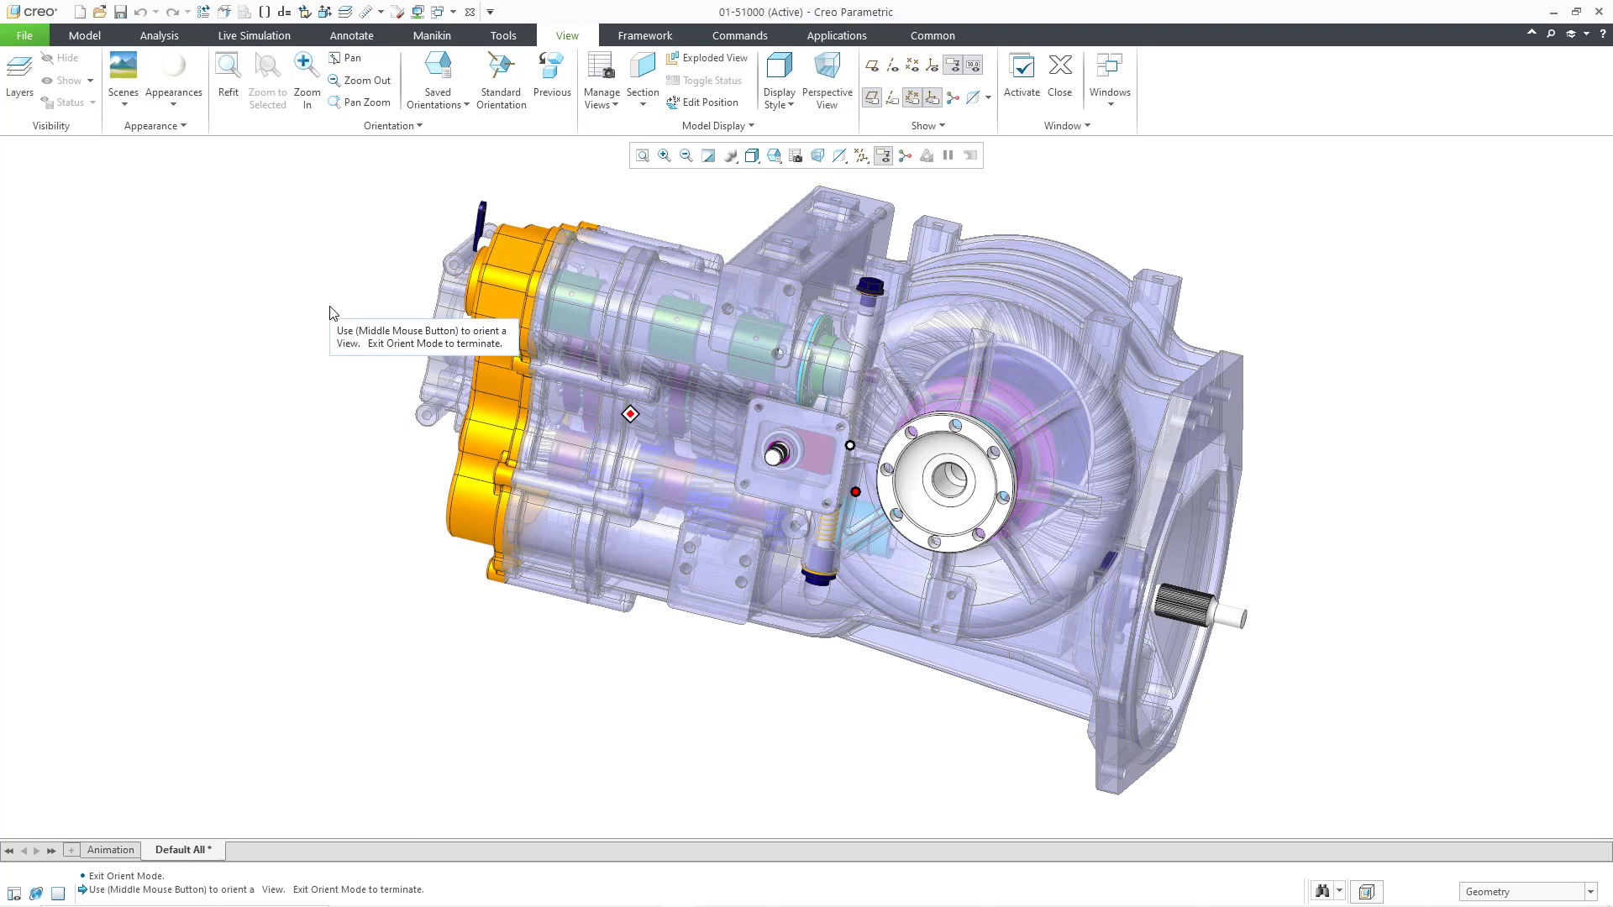
left_click(388, 126)
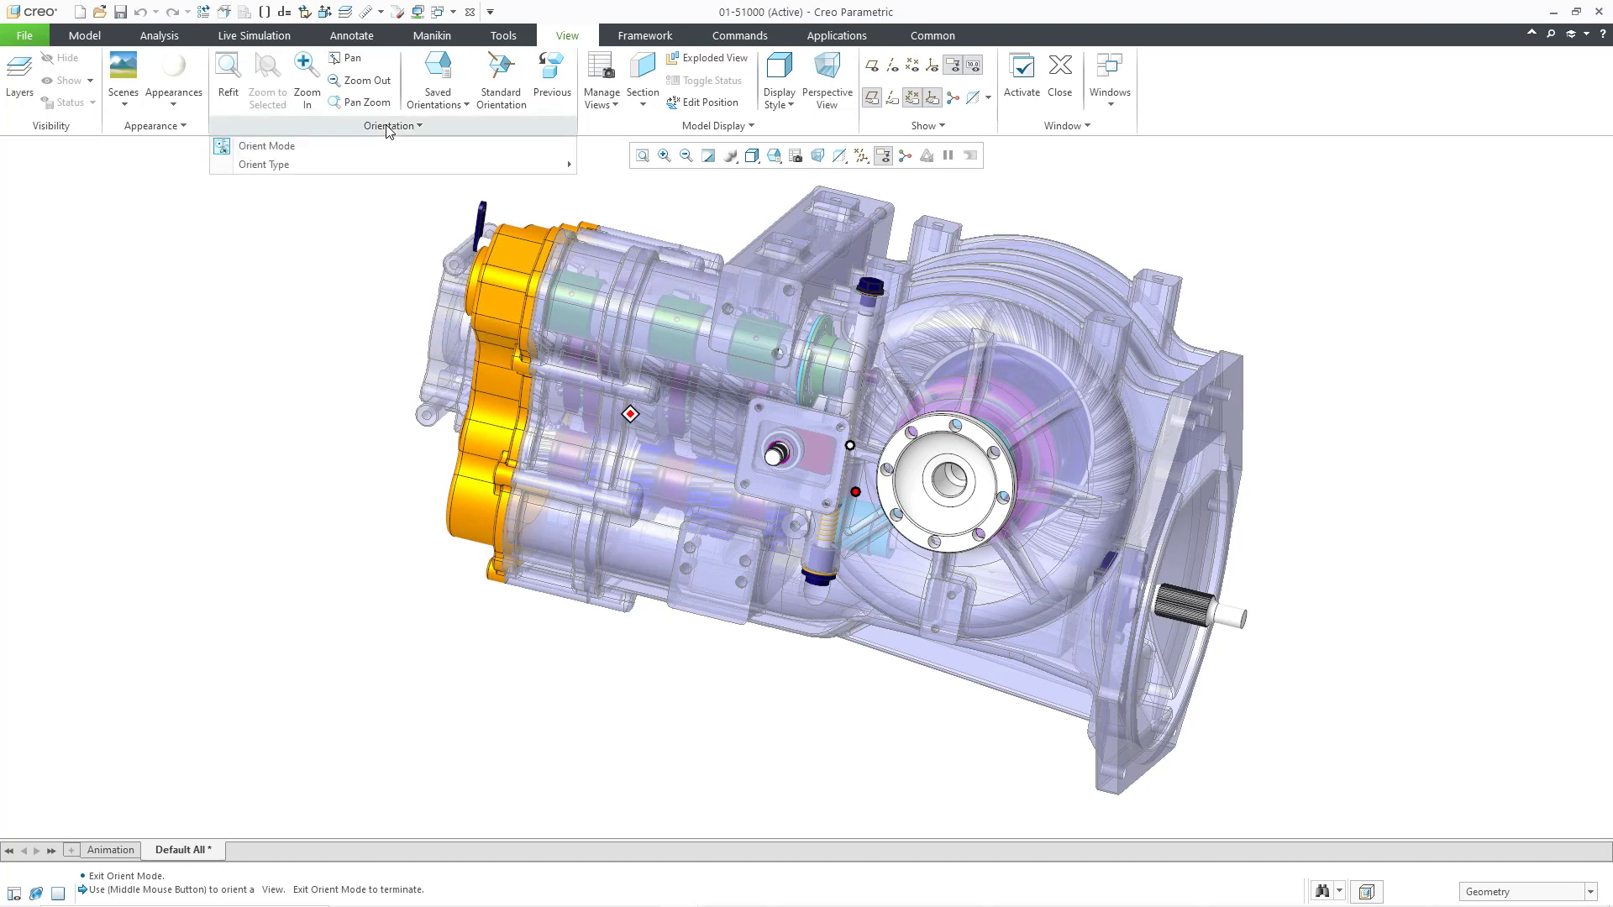
mouse_move(380, 166)
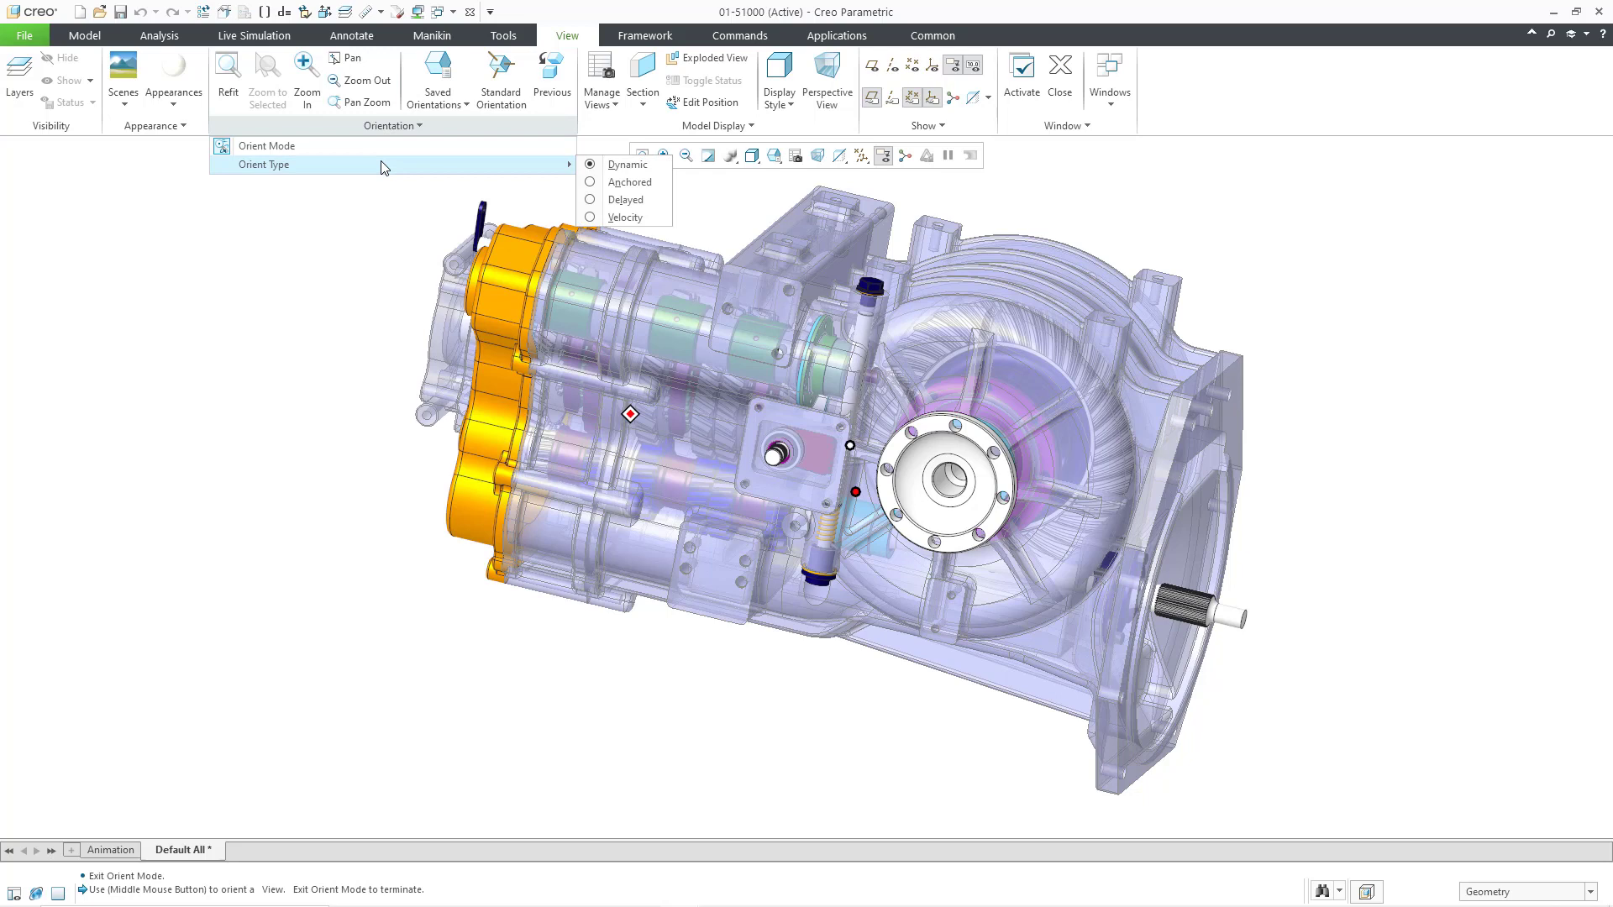
left_click(230, 286)
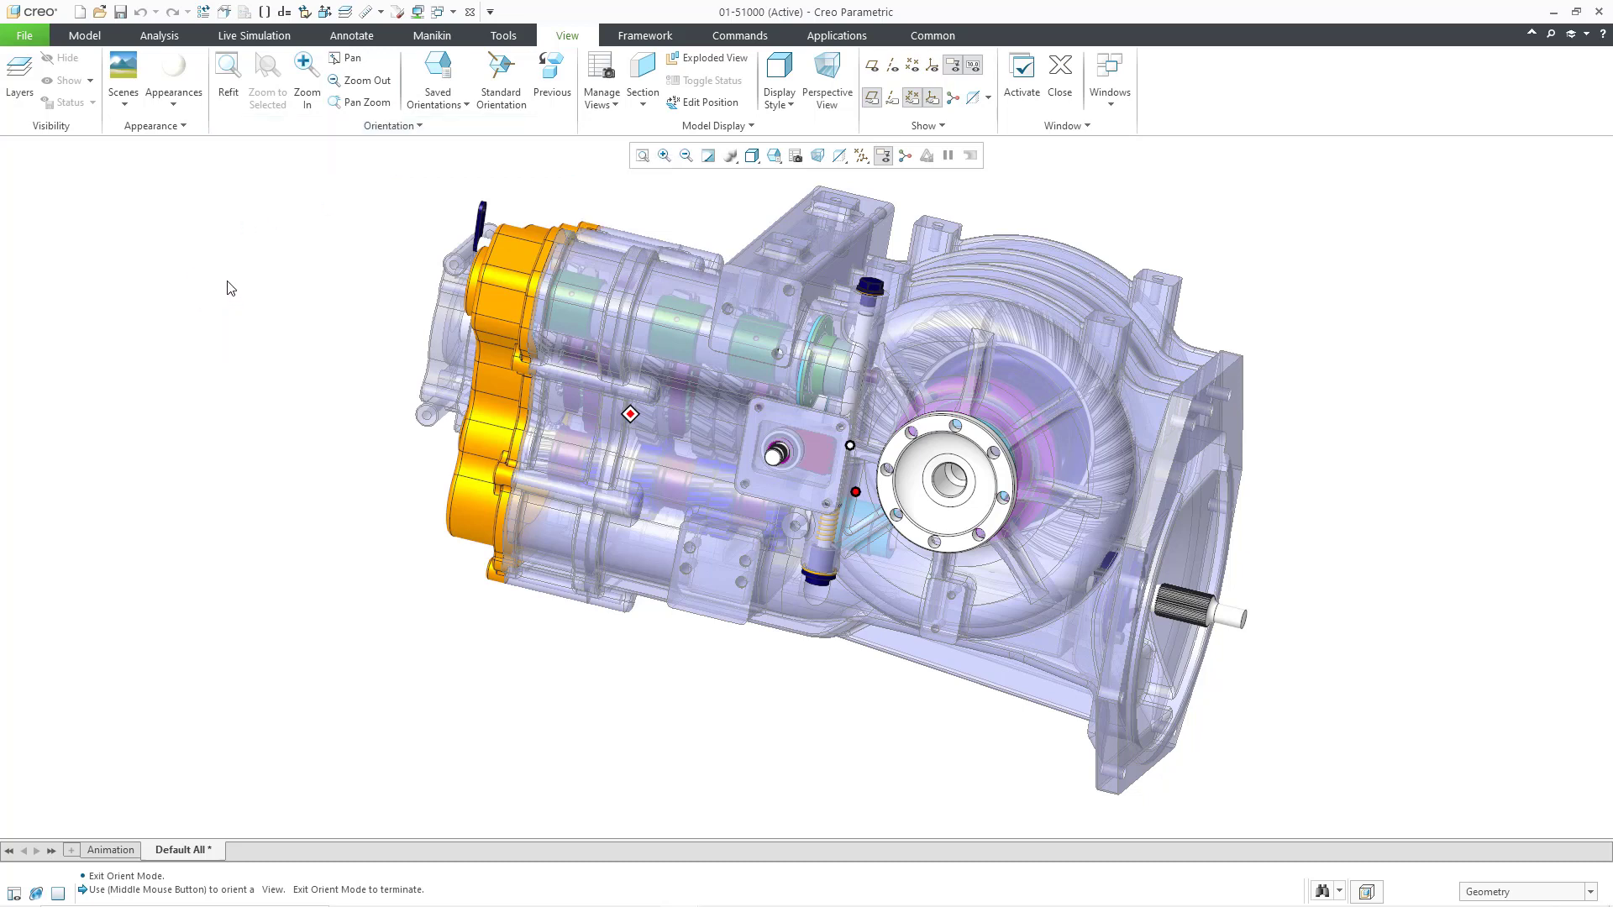
right_click(226, 285)
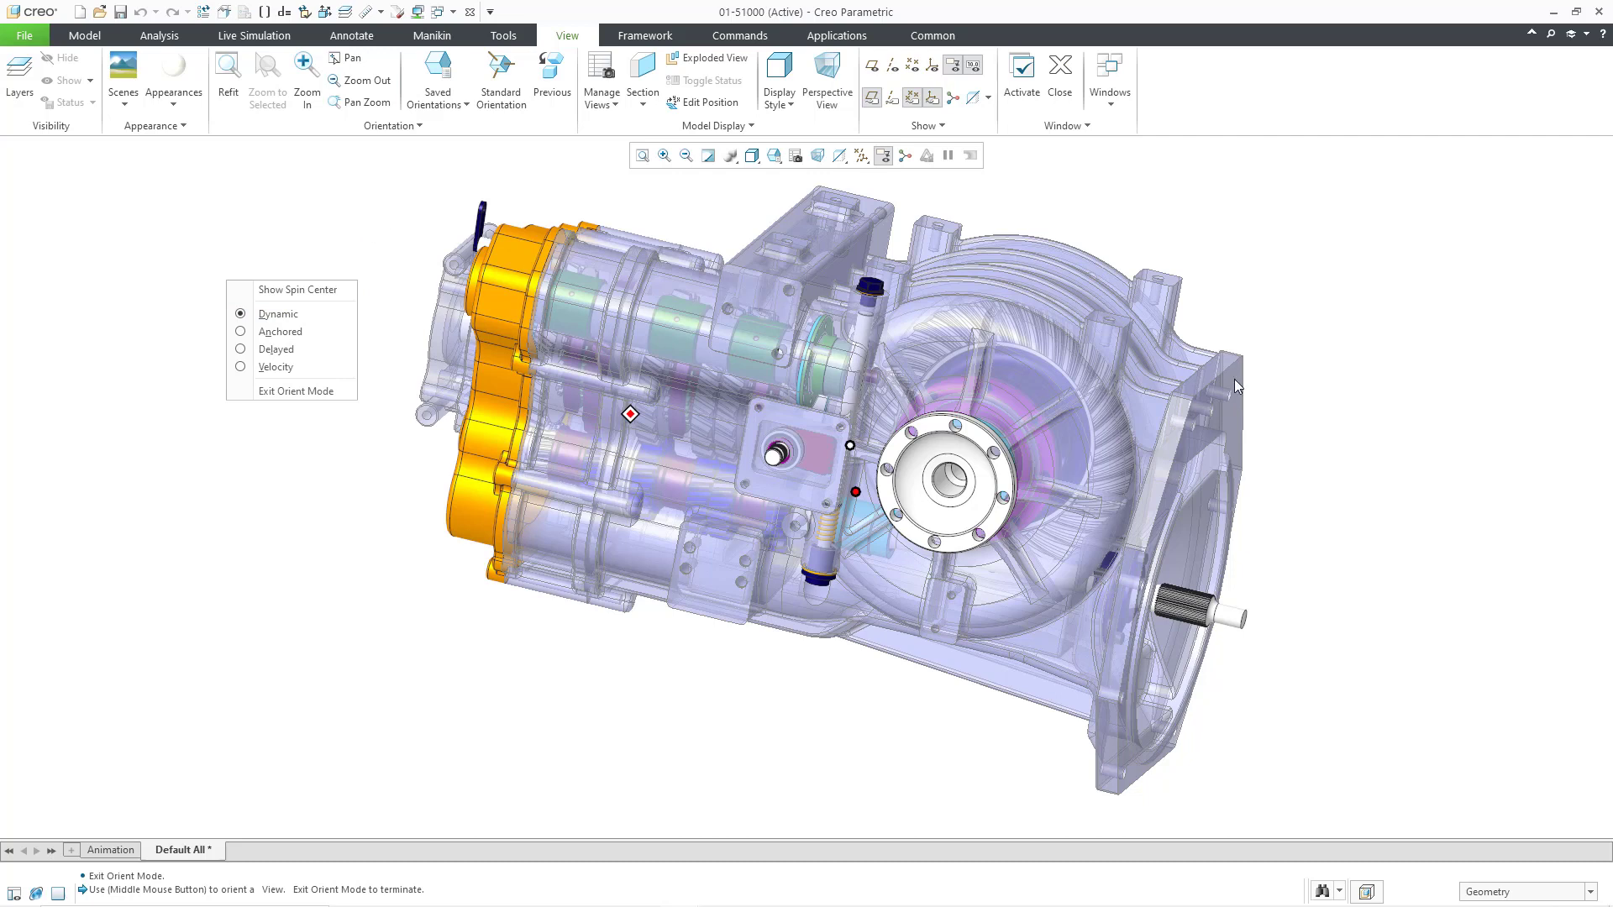
left_click(1327, 466)
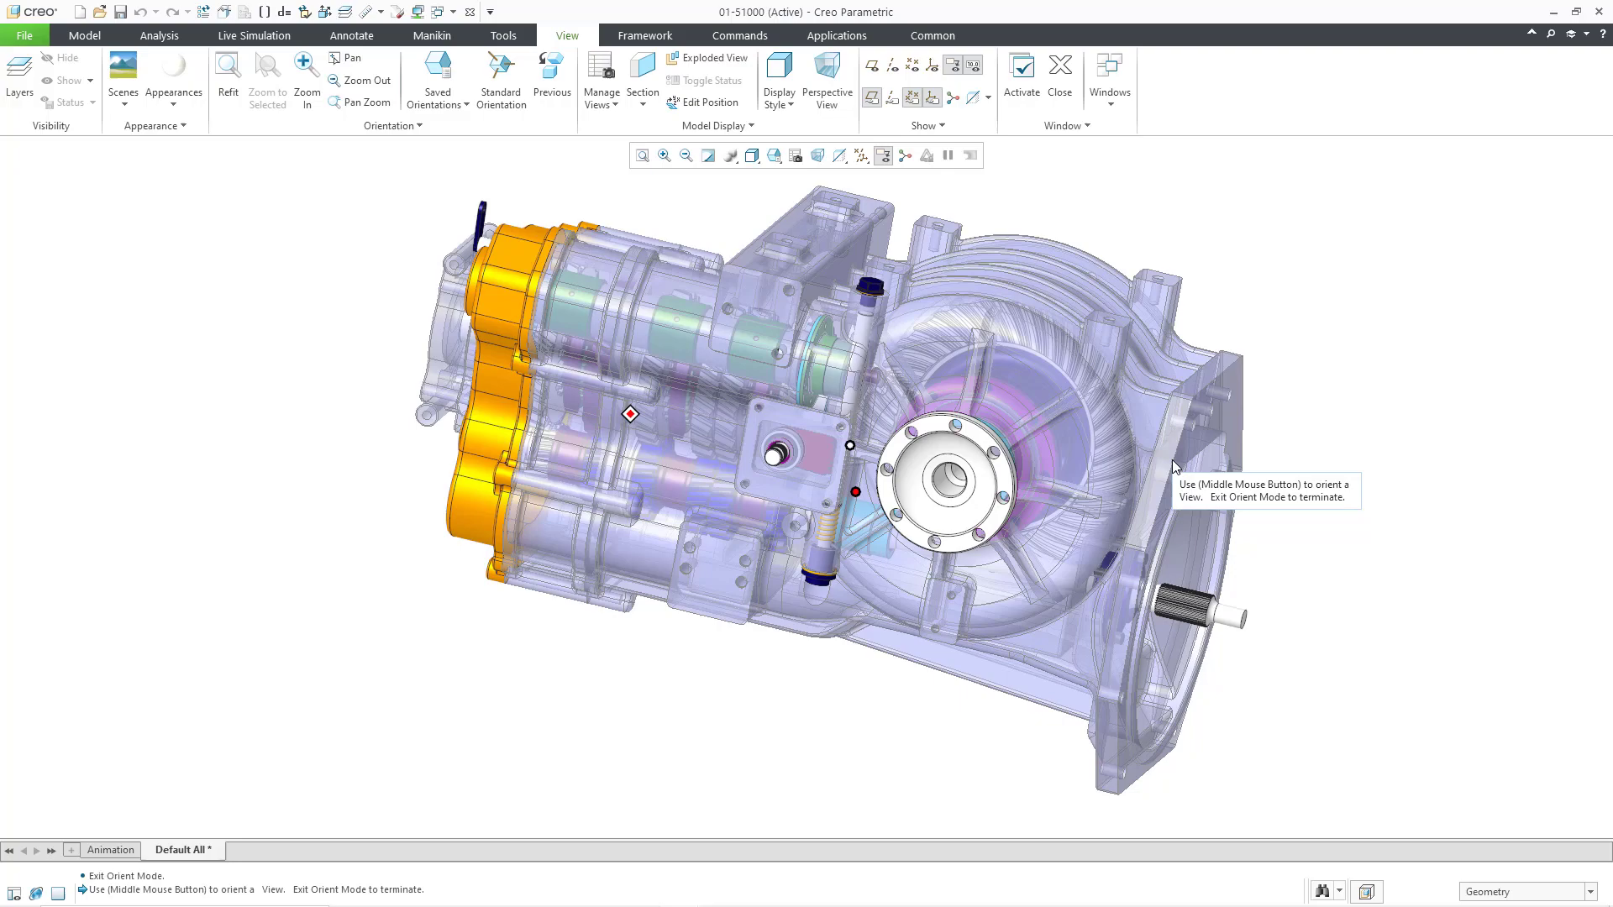
Step: Spin the gearbox through several angles, ending with it facing its orange end cover
middle_click_drag(1172, 461, 1114, 512)
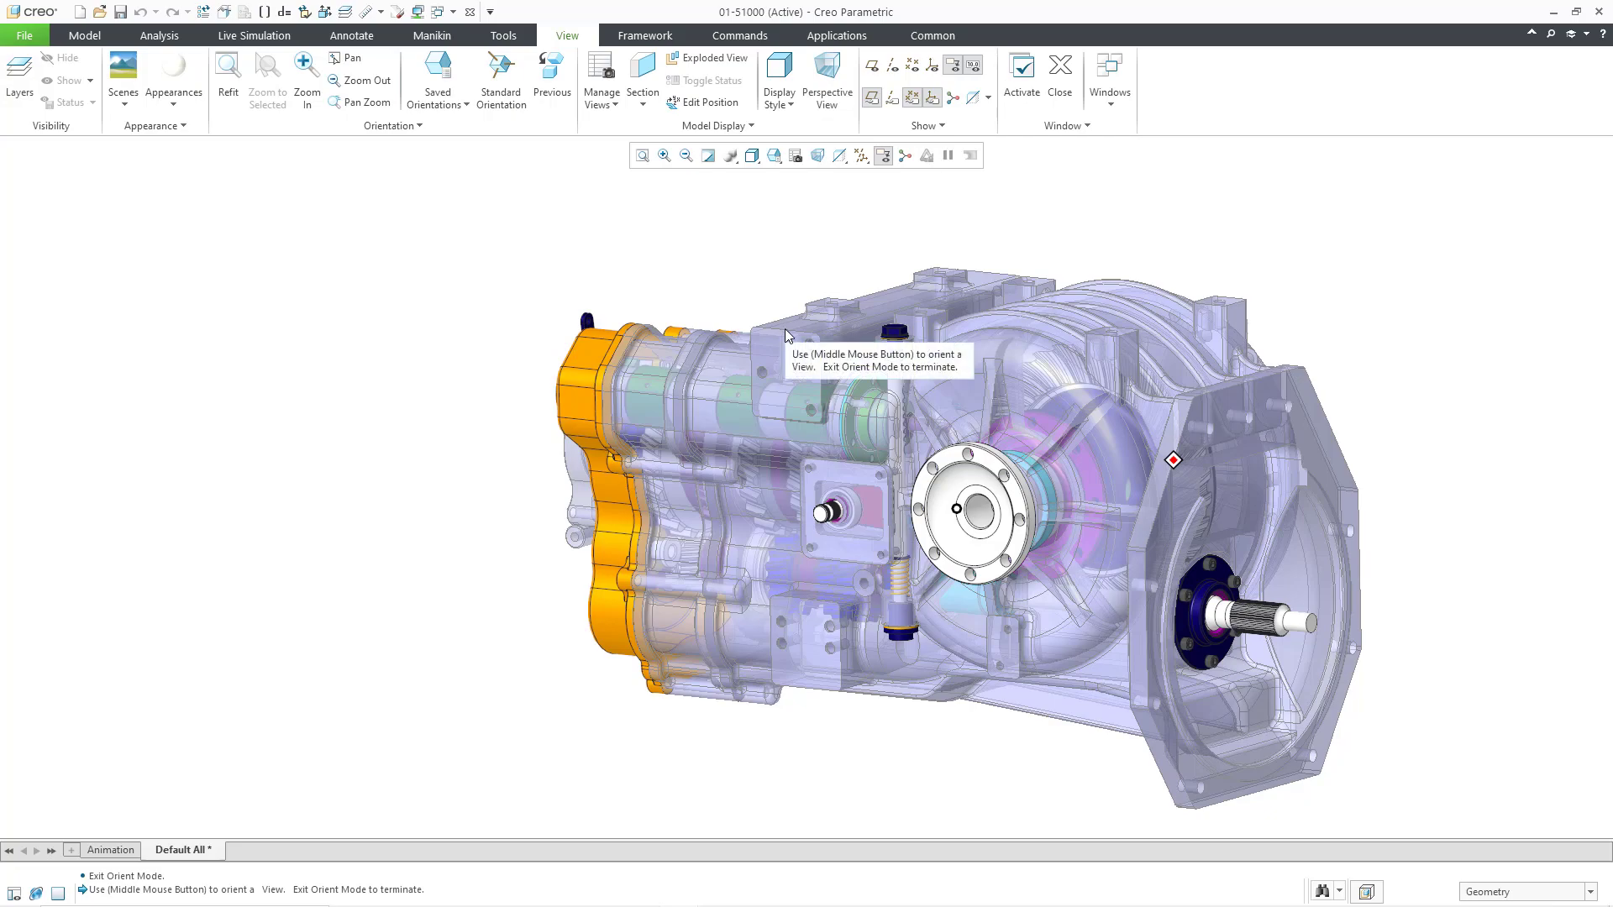
mouse_move(787, 336)
middle_mouse_down()
mouse_move(767, 483)
mouse_move(826, 339)
mouse_move(798, 468)
mouse_move(858, 280)
mouse_move(839, 356)
mouse_move(815, 325)
middle_mouse_up()
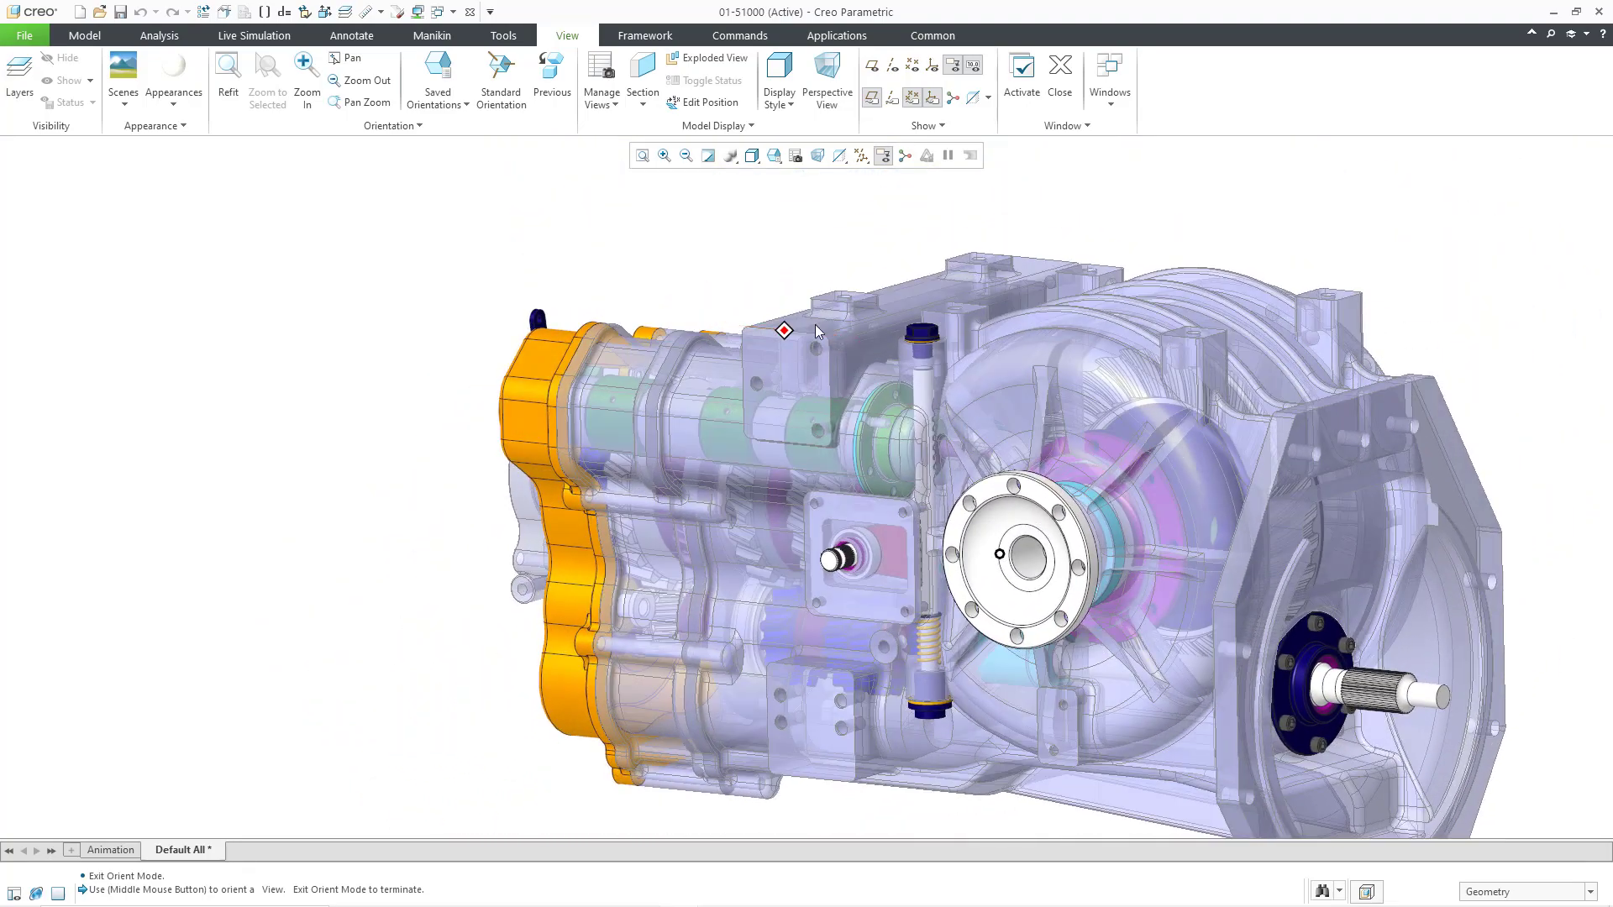
middle_click_drag(779, 459, 621, 634)
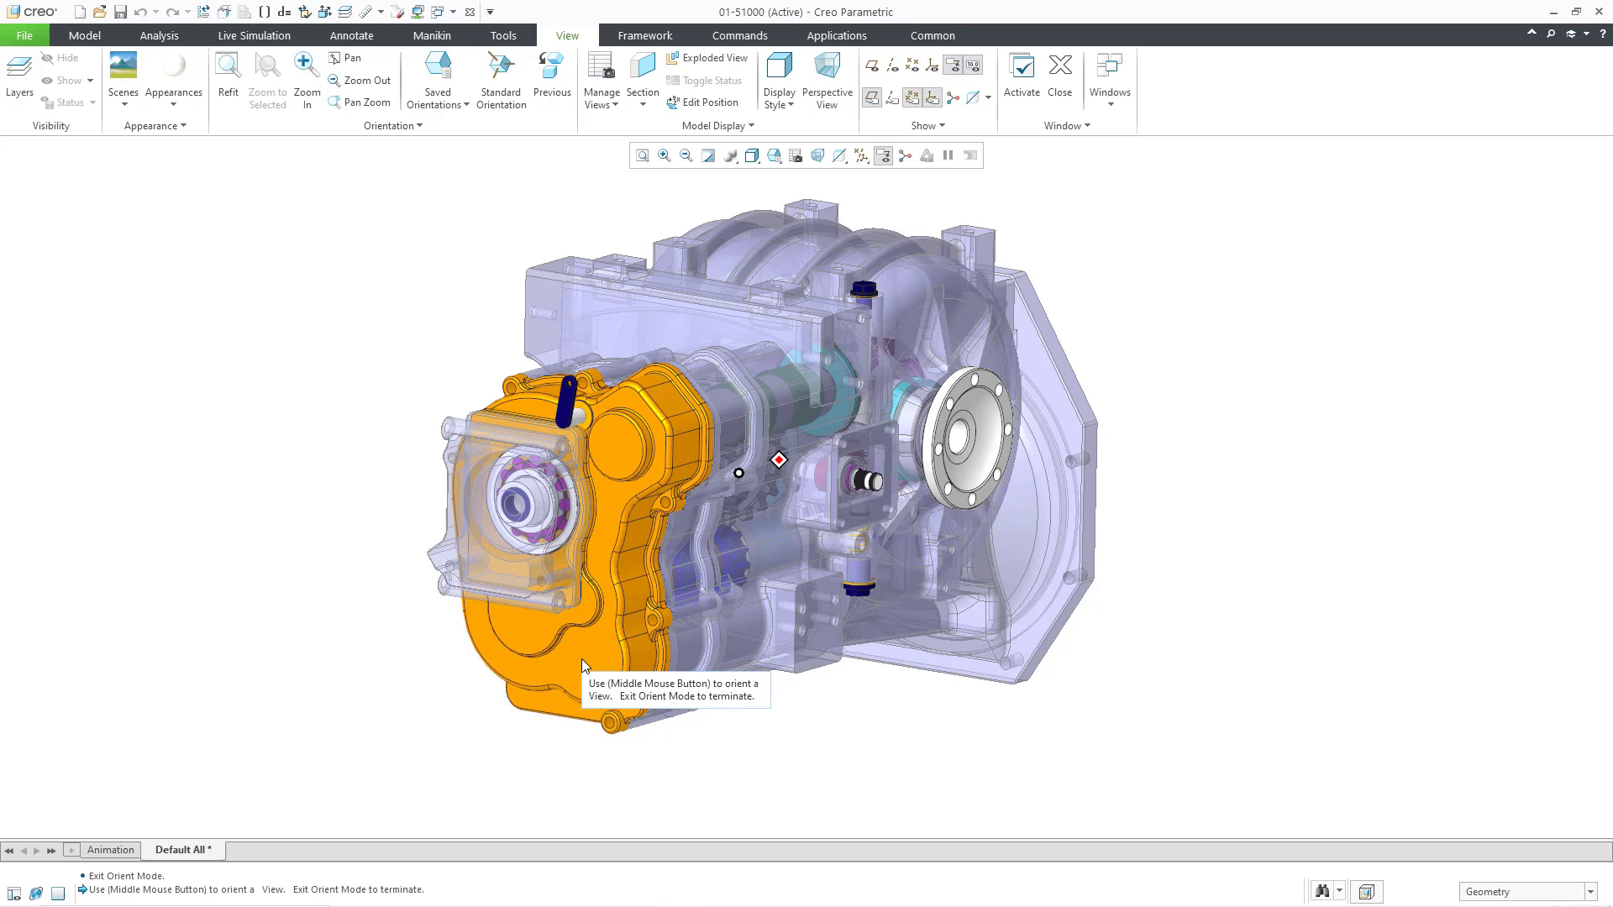
middle_click_drag(581, 658, 643, 612)
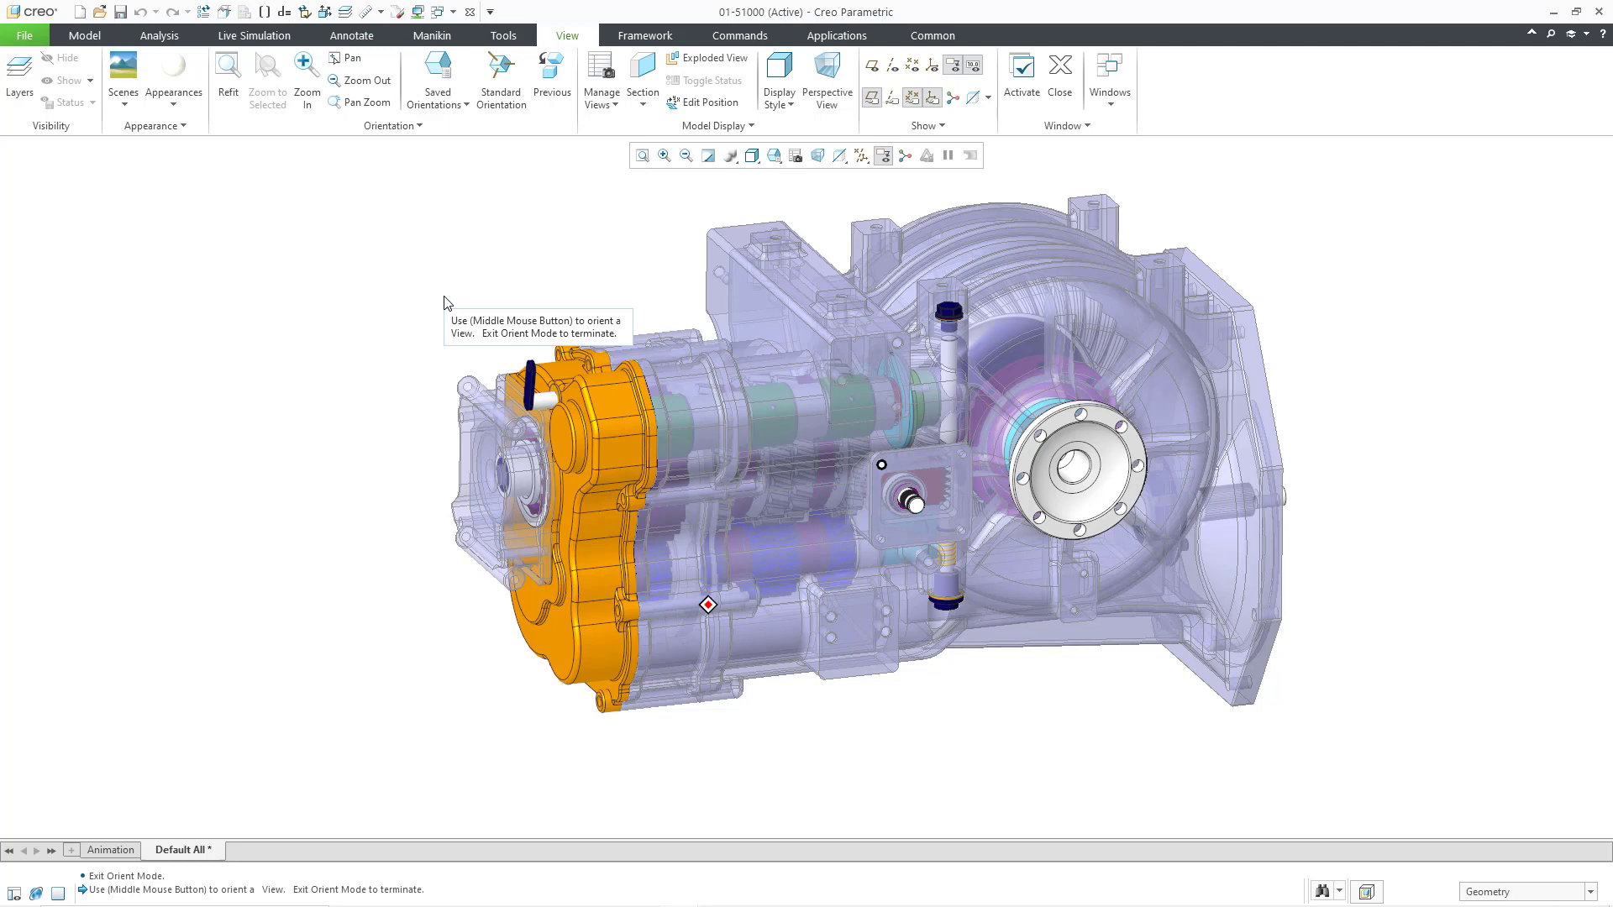
Step: Switch the orient type to Anchored, place the anchor point, and rotate the gearbox around it
right_click(402, 245)
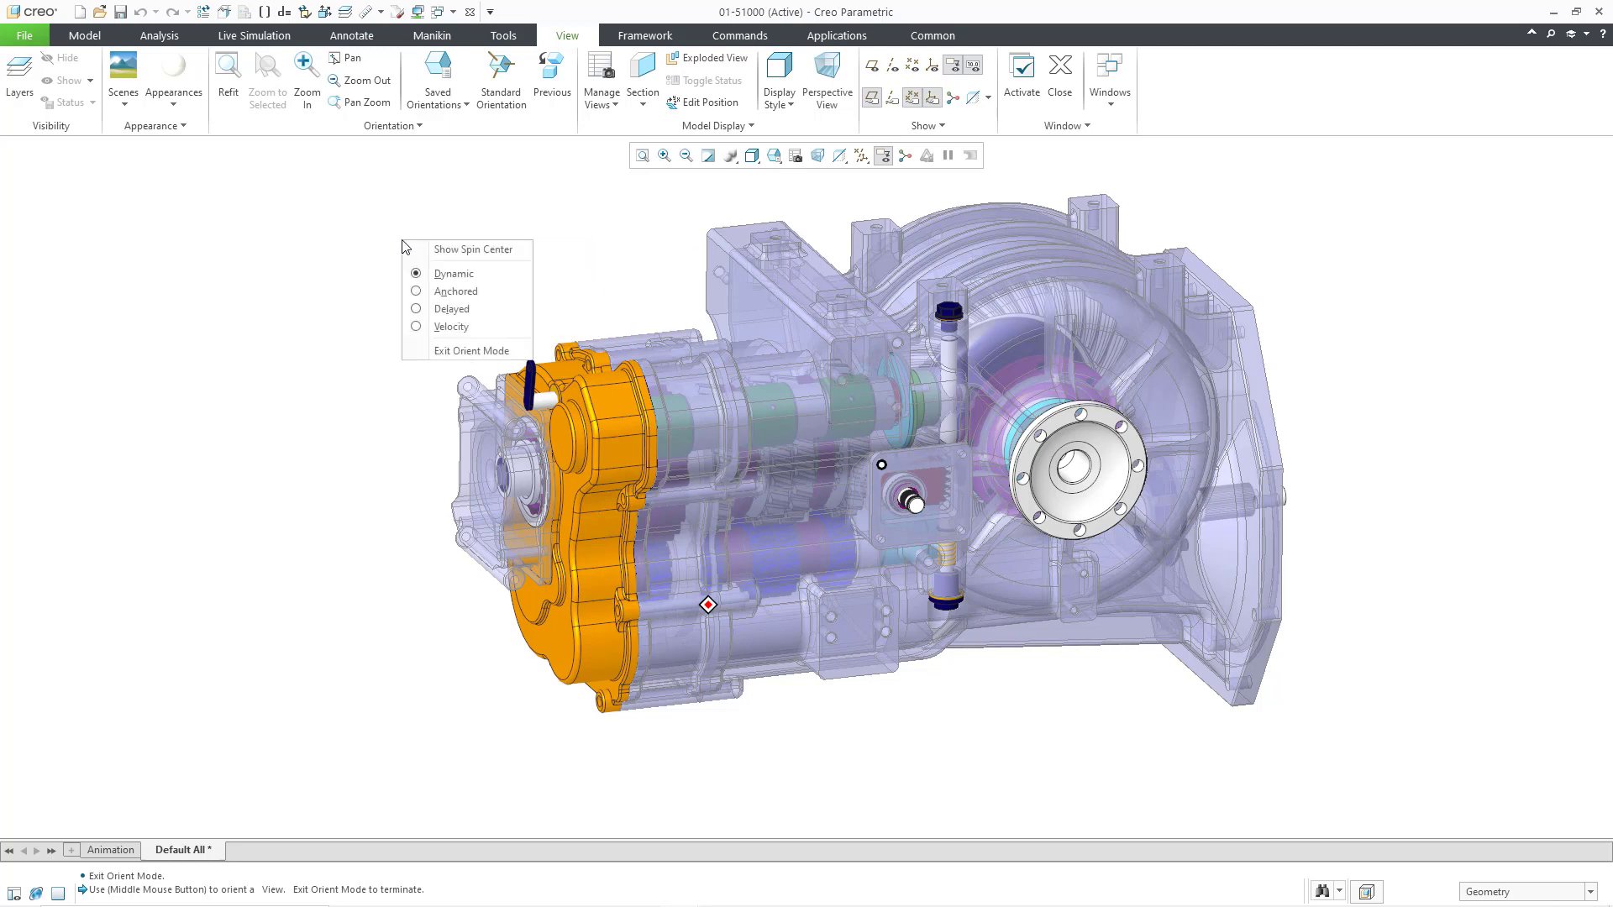
left_click(459, 292)
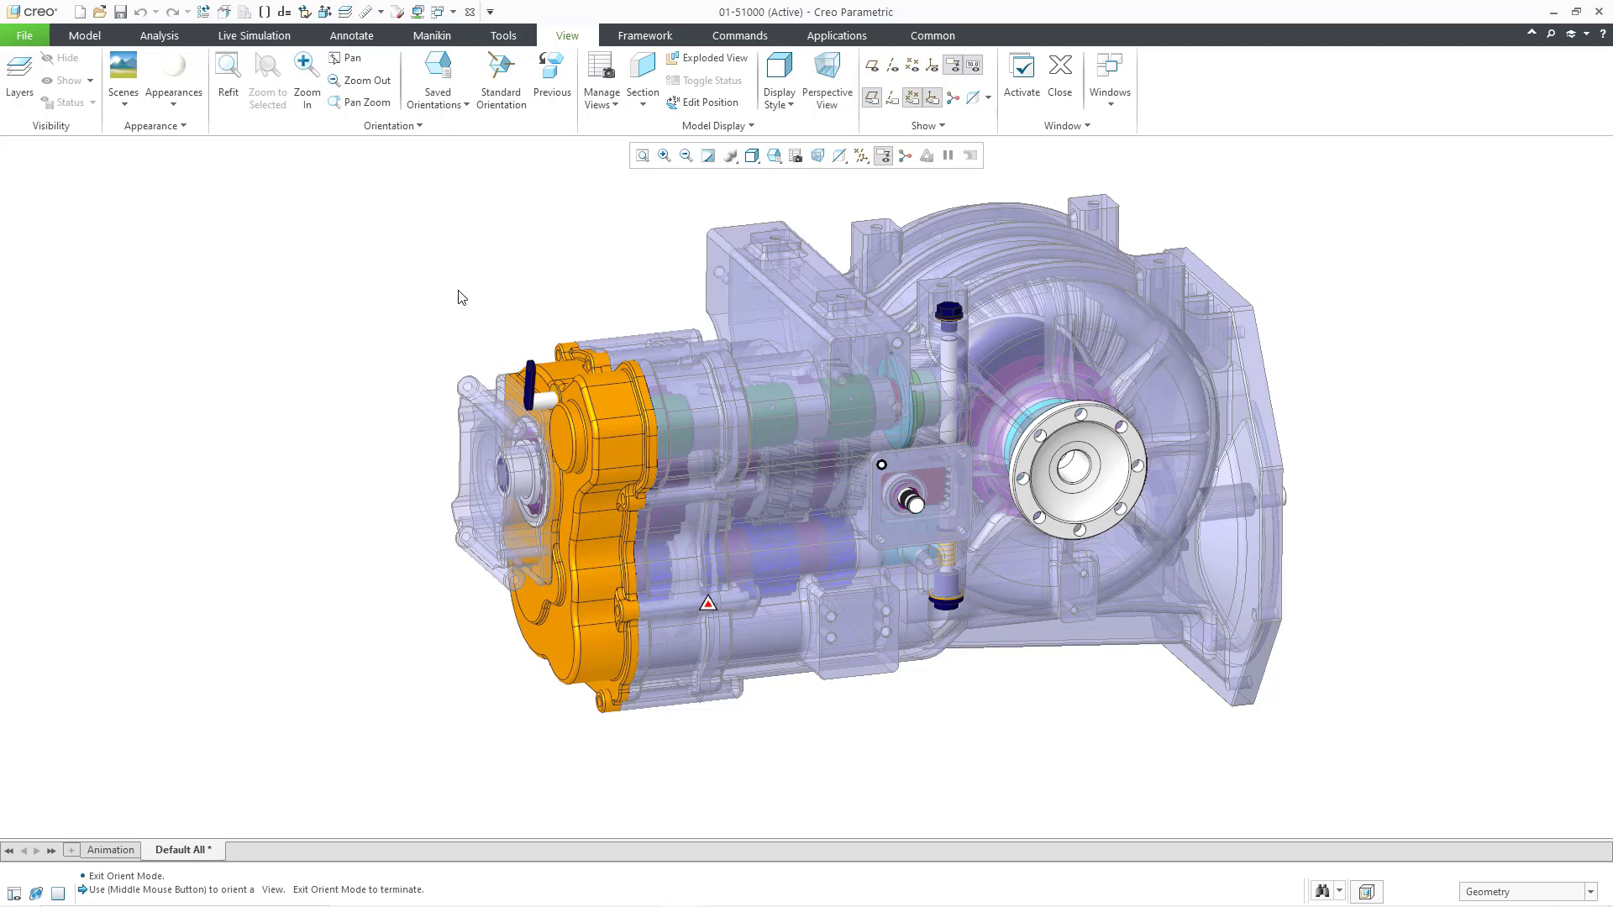
left_click(850, 471)
middle_click_drag(854, 472, 987, 468)
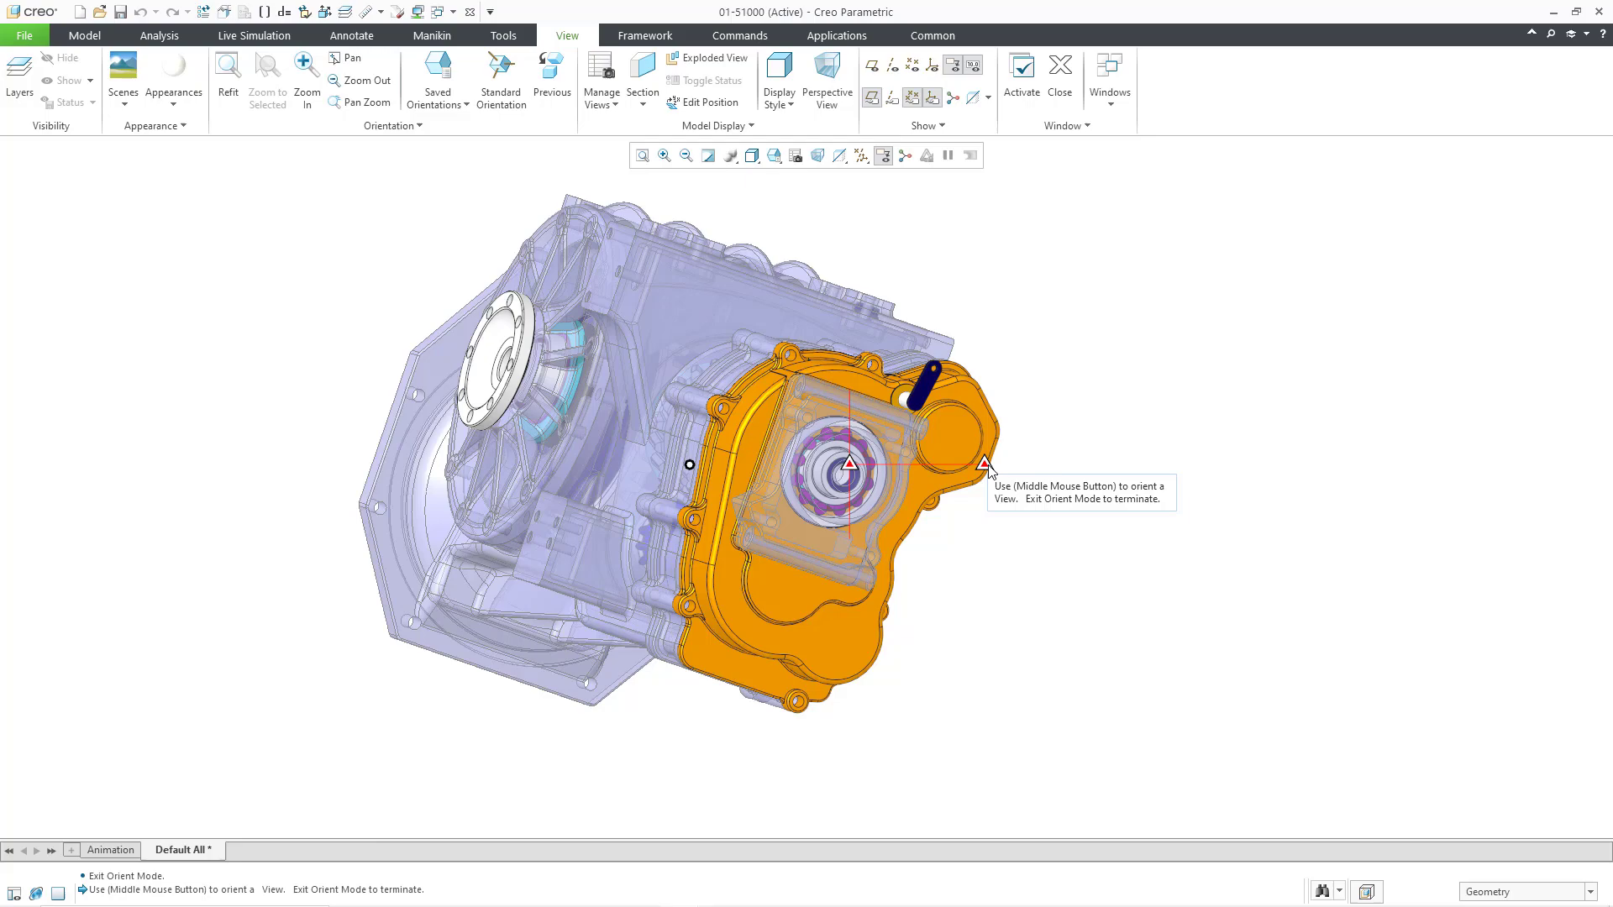
mouse_move(988, 469)
middle_mouse_down()
mouse_move(1401, 477)
mouse_move(1247, 402)
mouse_move(1019, 541)
mouse_move(802, 578)
mouse_move(743, 406)
mouse_move(803, 382)
mouse_move(845, 436)
mouse_move(808, 393)
mouse_move(787, 489)
mouse_move(844, 470)
middle_mouse_up()
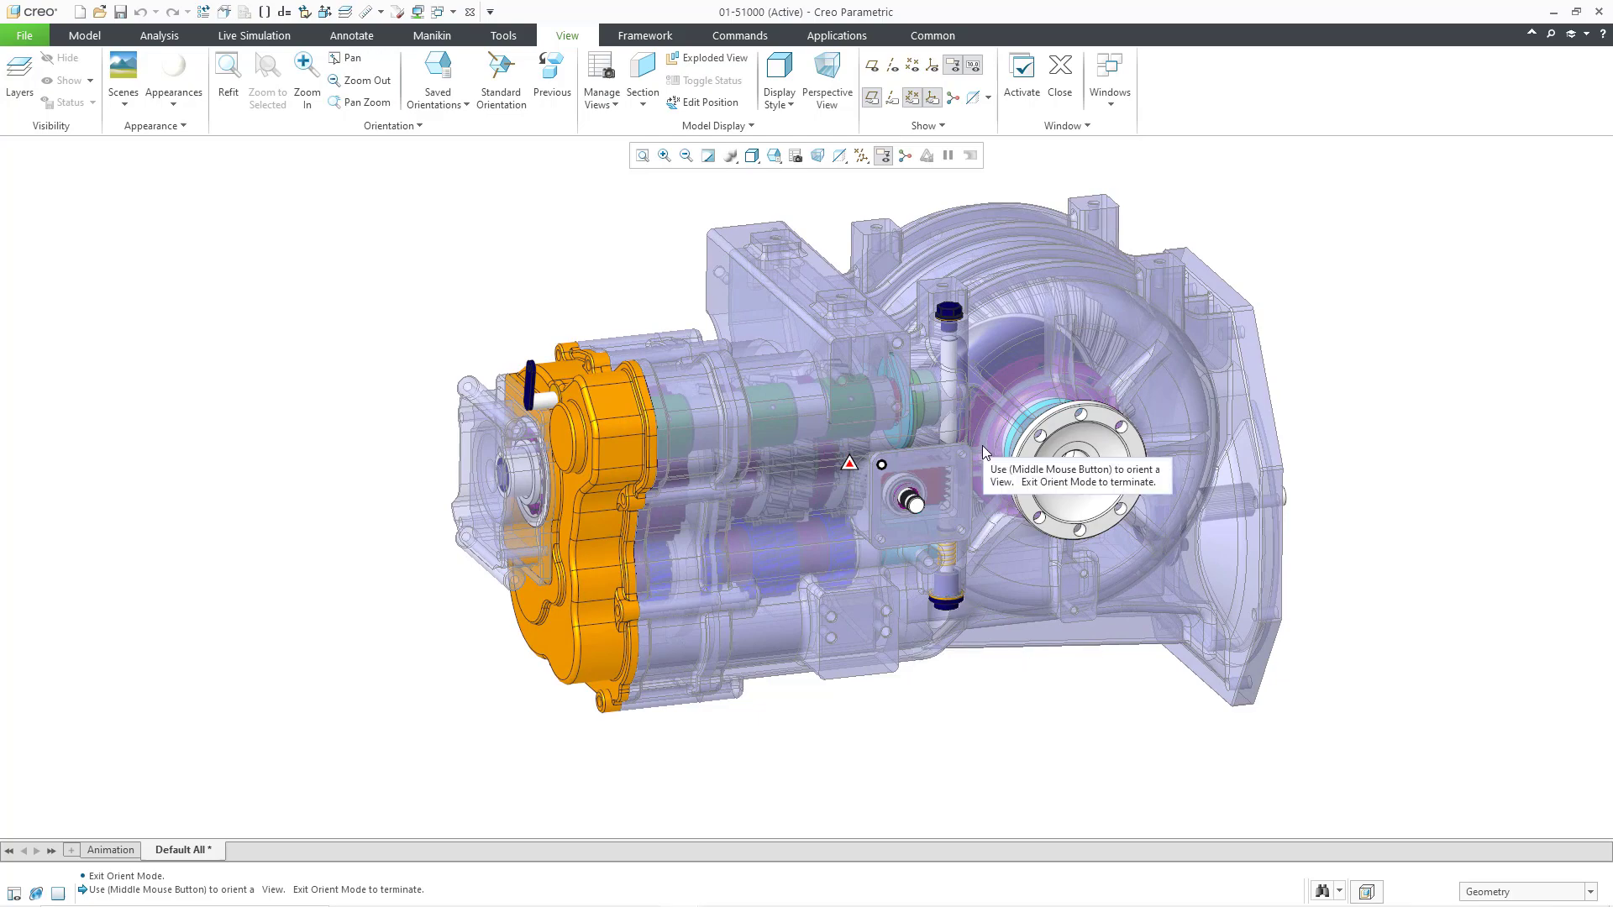
mouse_move(981, 446)
middle_mouse_down()
mouse_move(939, 495)
mouse_move(666, 597)
mouse_move(1081, 500)
mouse_move(371, 551)
mouse_move(569, 432)
mouse_move(756, 520)
mouse_move(854, 546)
mouse_move(998, 474)
mouse_move(981, 462)
middle_mouse_up()
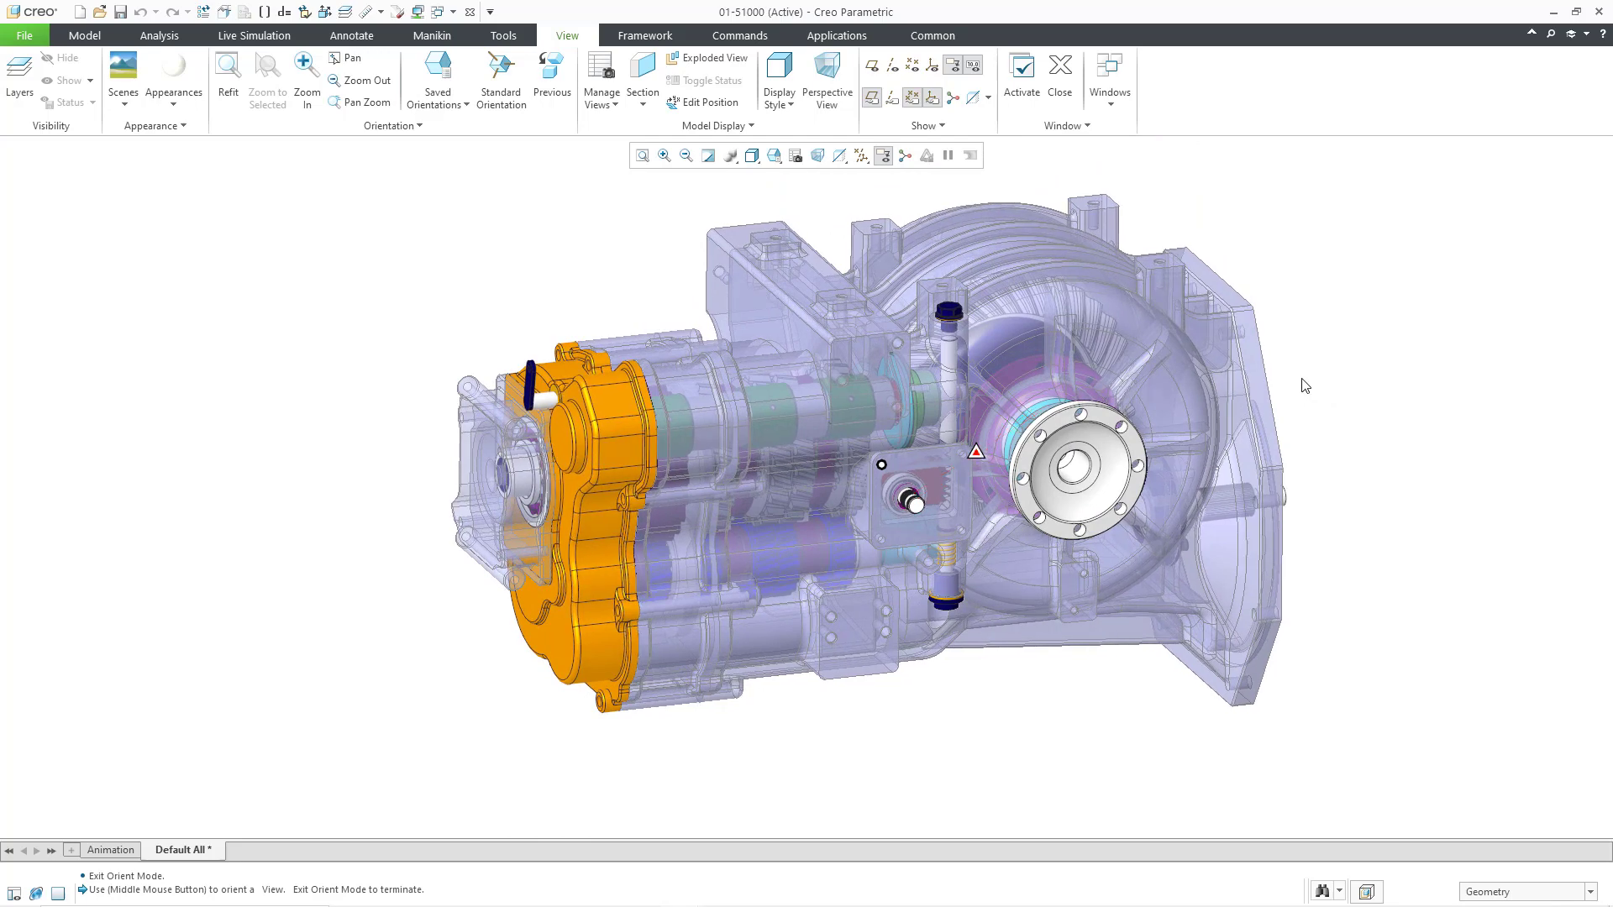
Step: Switch to the Delayed spin type and sweep several delayed rotations of the gearbox
right_click(429, 243)
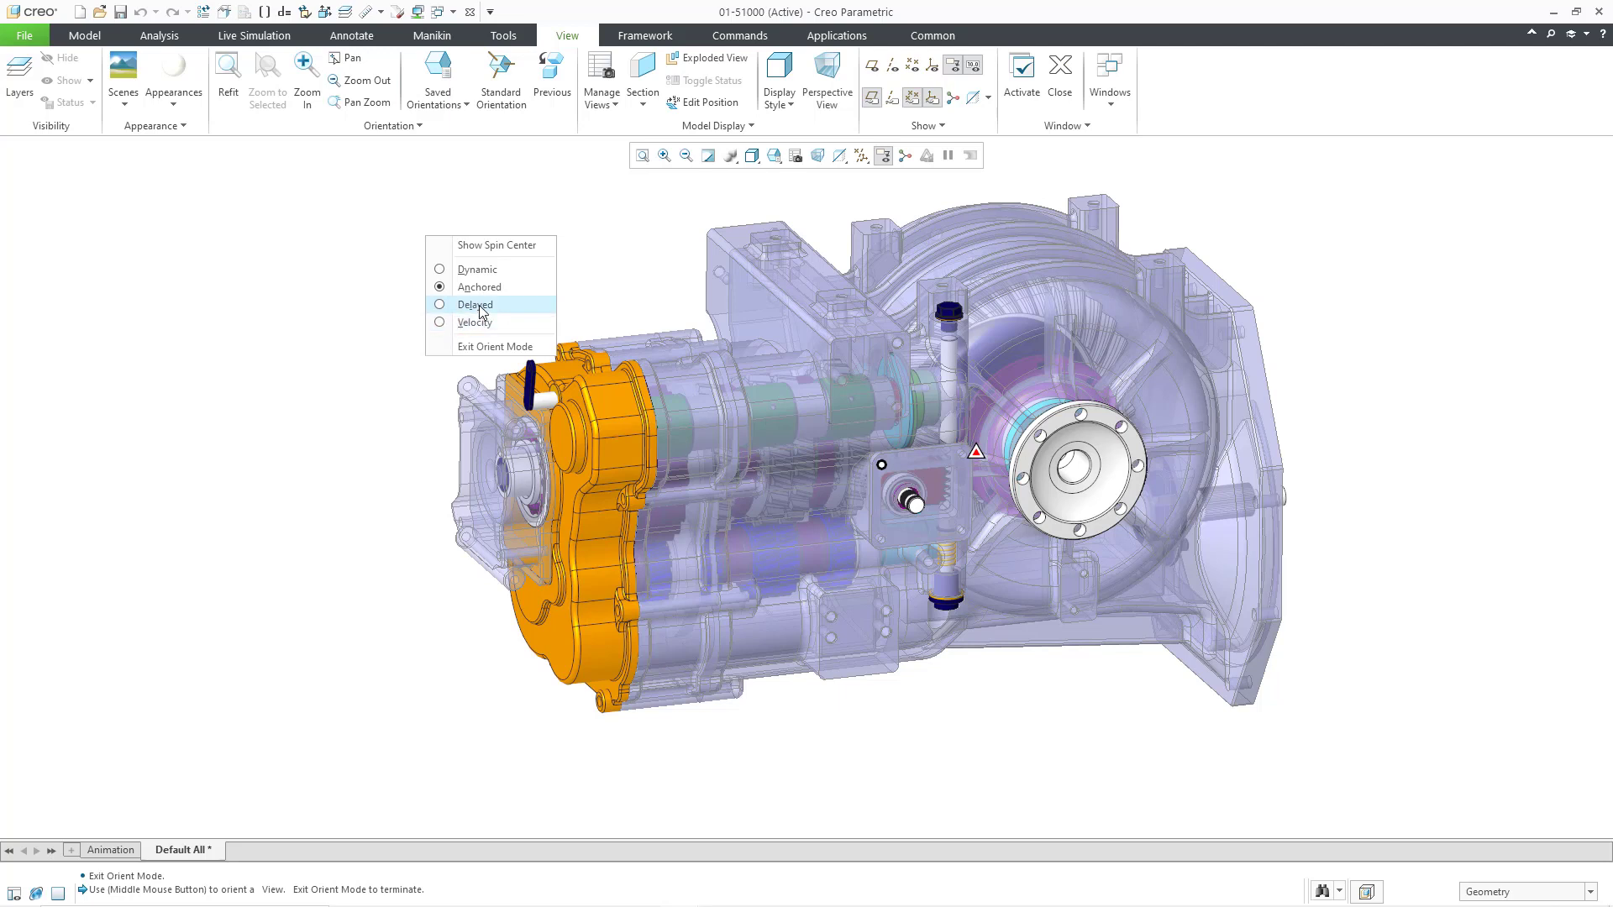
left_click(479, 305)
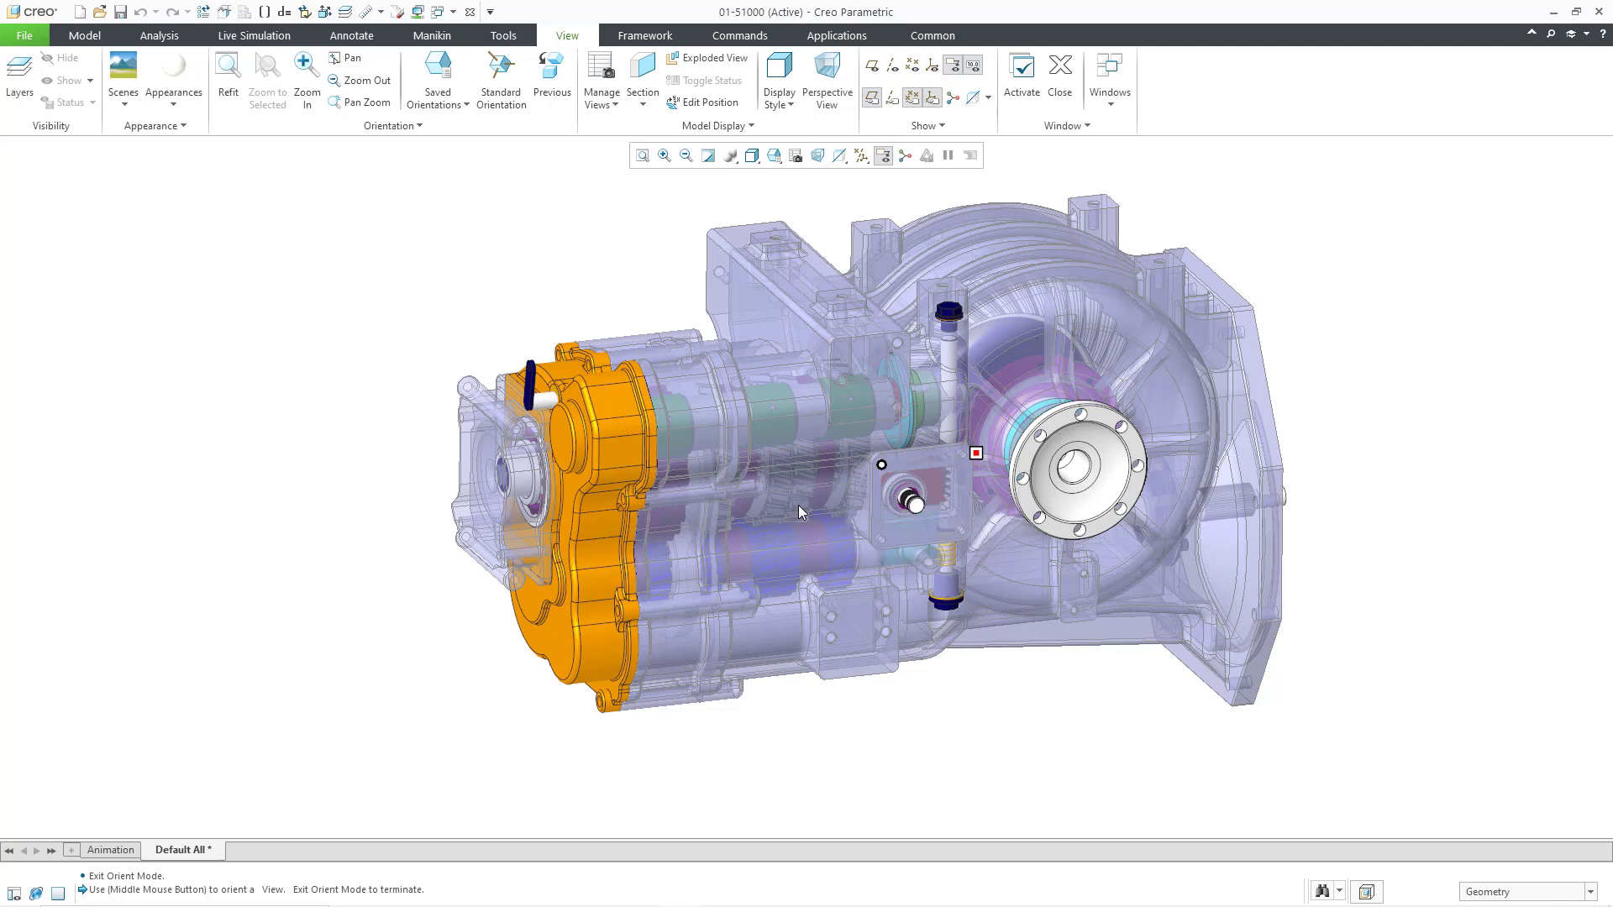
middle_click_drag(793, 505, 811, 506)
middle_click_drag(1026, 371, 923, 349)
middle_click_drag(1046, 361, 1013, 357)
mouse_move(694, 322)
middle_mouse_down()
mouse_move(425, 446)
mouse_move(989, 430)
mouse_move(1025, 319)
middle_mouse_up()
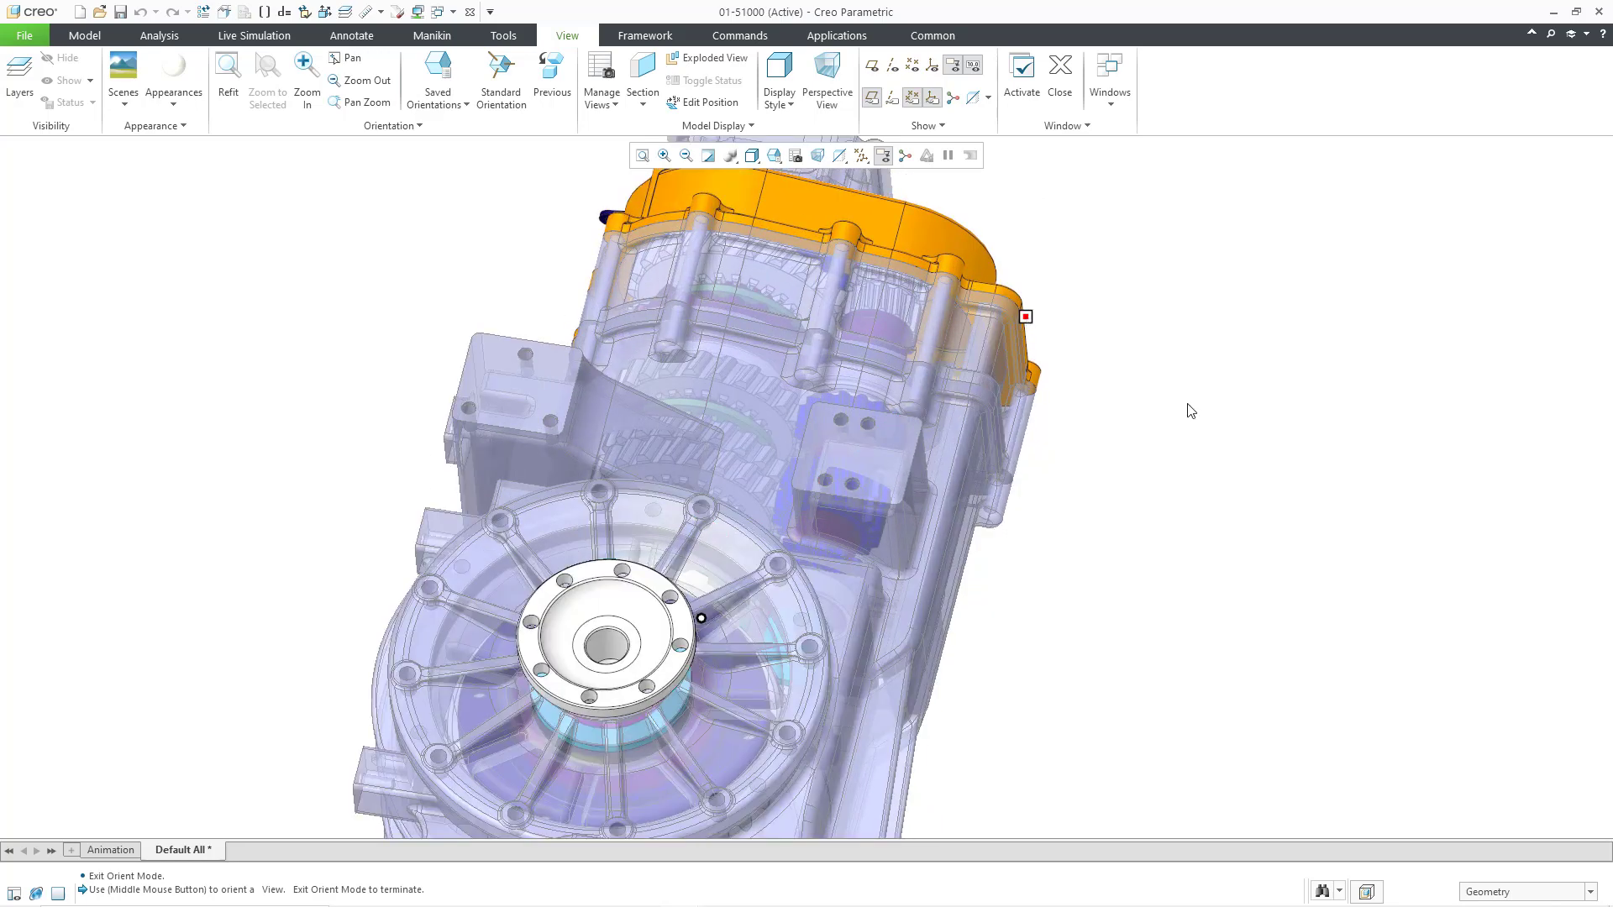
middle_click_drag(920, 437, 661, 562)
middle_click_drag(1092, 450, 1092, 442)
middle_click_drag(963, 474, 825, 533)
Step: Zoom in, switch the spin type to Dynamic, and turn the gearbox to a larger side-on view
scroll(436, 532, "down", 5)
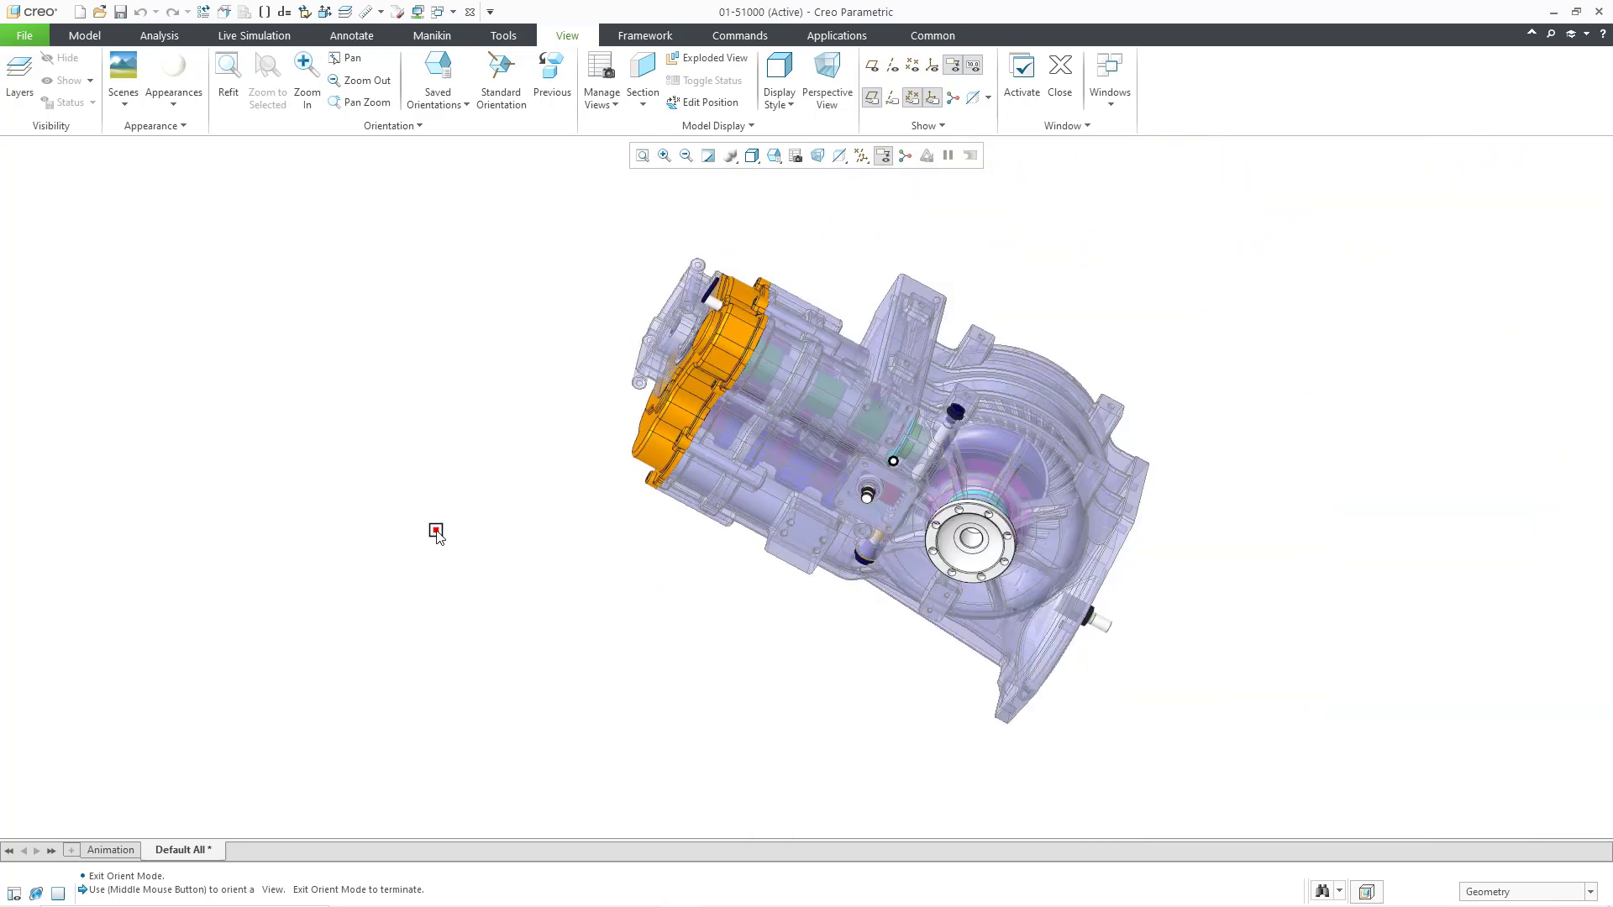
scroll(1013, 523, "up", 3)
mouse_move(987, 511)
middle_mouse_down()
mouse_move(978, 386)
mouse_move(966, 424)
mouse_move(1060, 327)
middle_mouse_up()
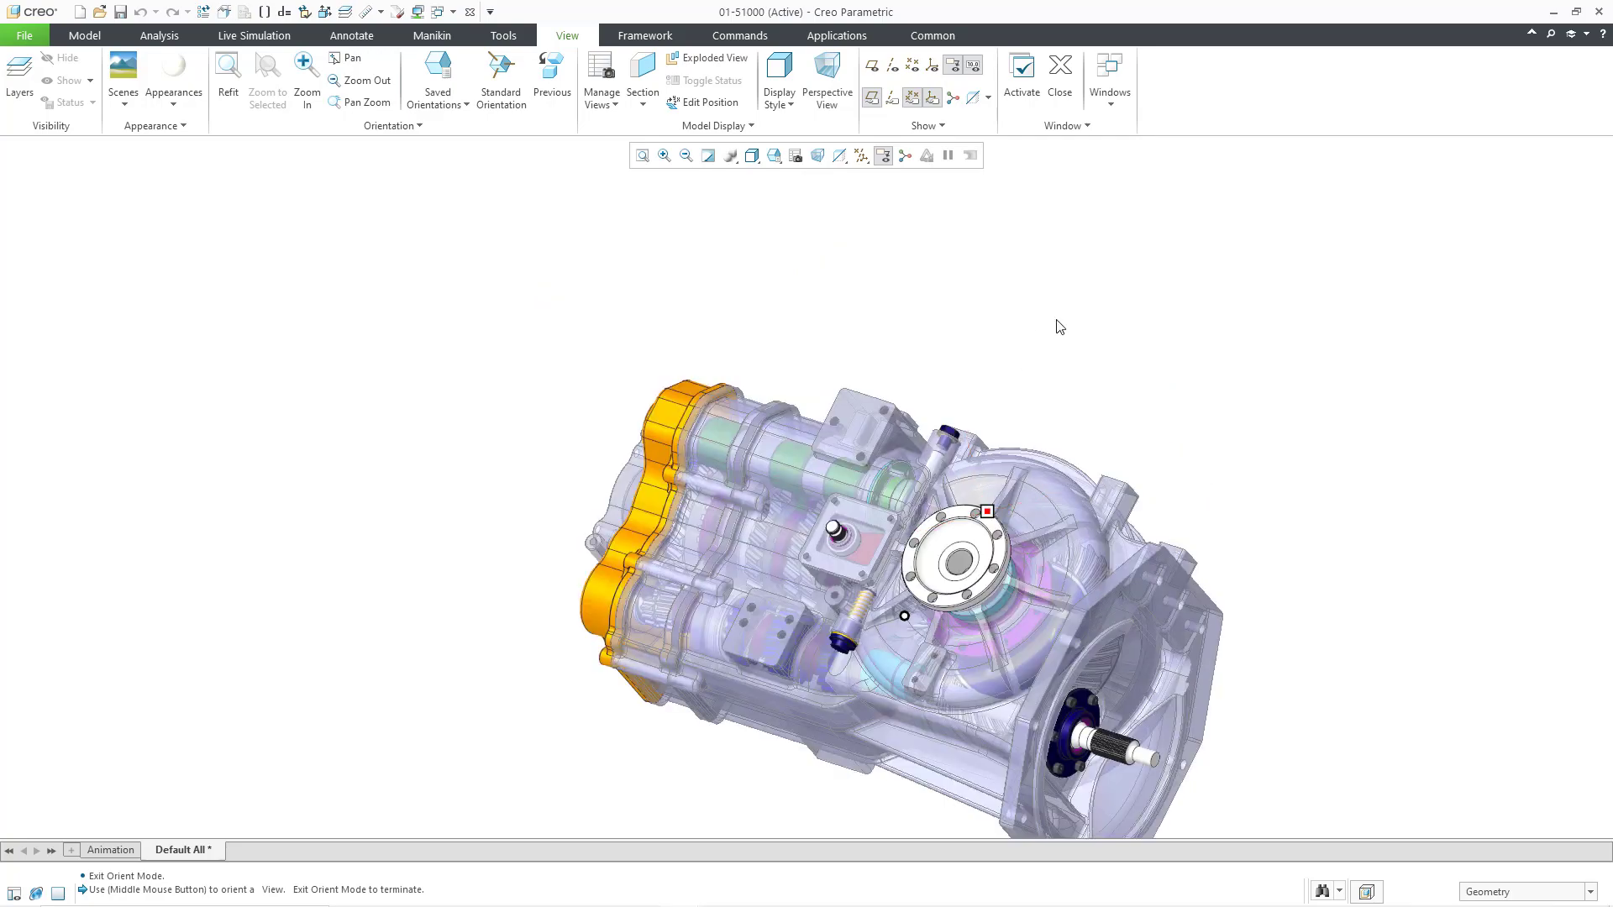
right_click(1060, 326)
left_click(1101, 371)
middle_click_drag(892, 472, 997, 540)
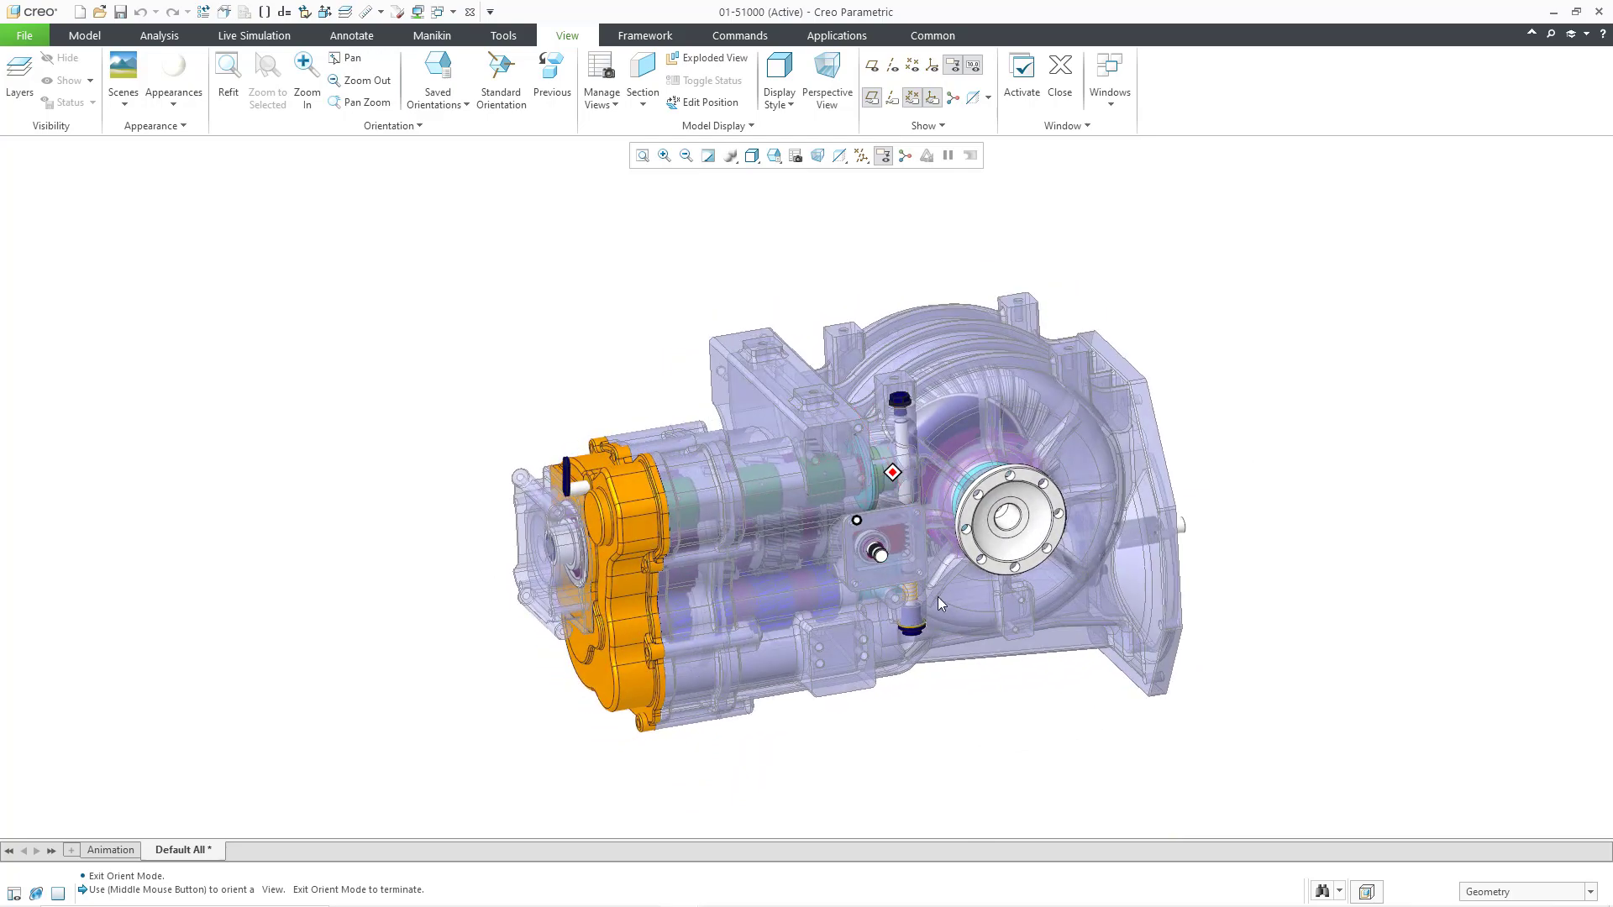
middle_click_drag(938, 596, 789, 529)
Step: Choose Velocity spinning, set an anchor point, and spin the gearbox side-on to show the orange end cover
right_click(389, 346)
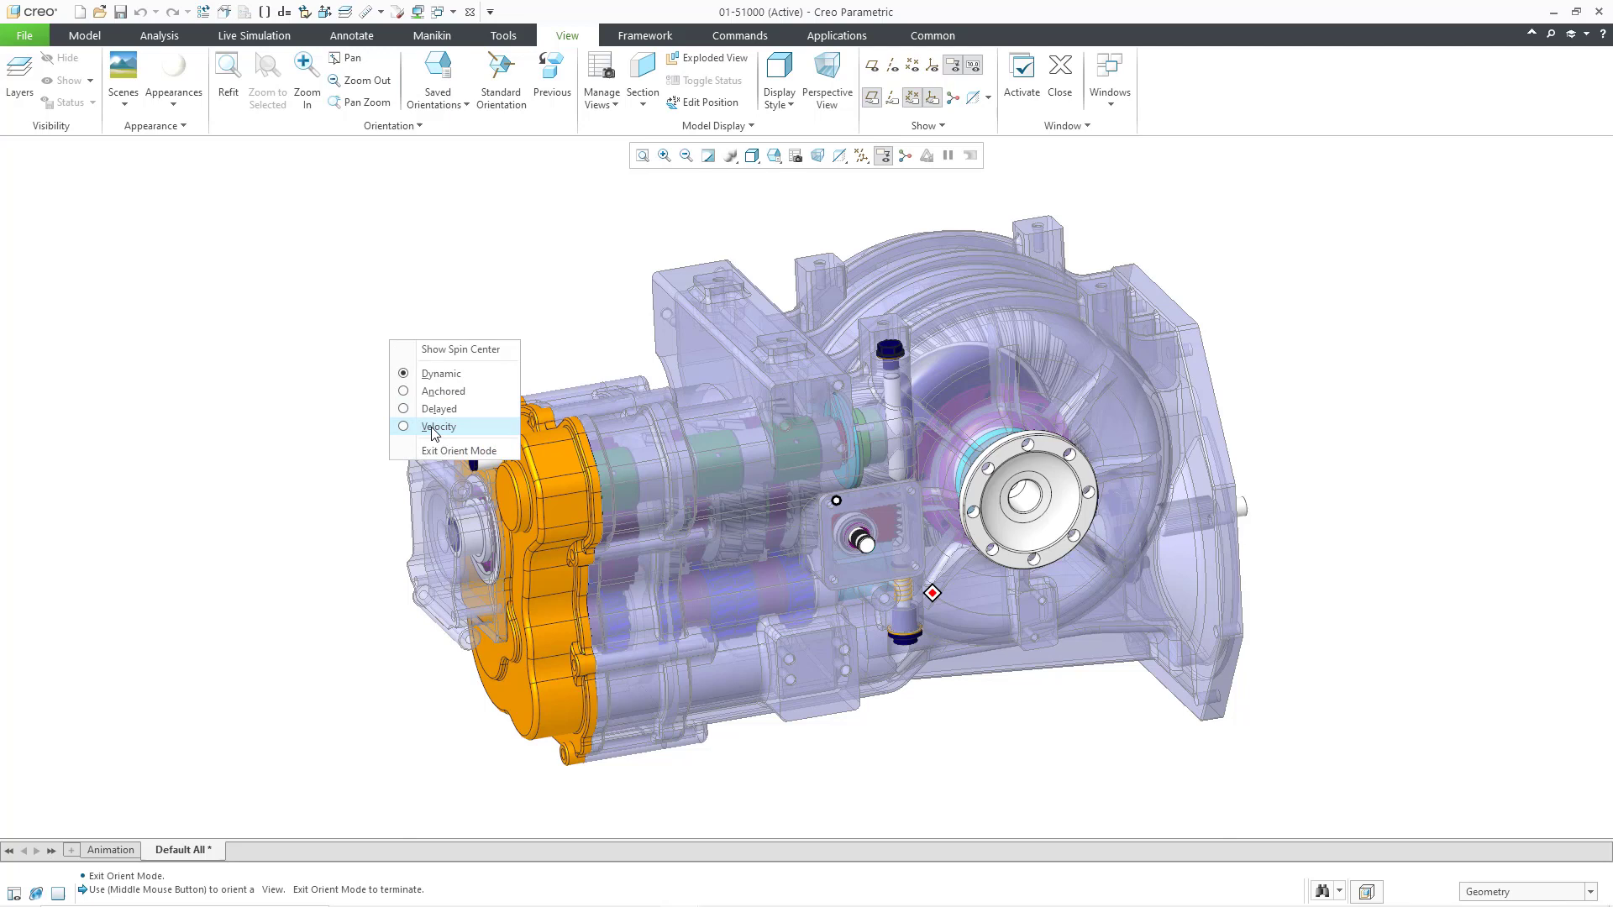
left_click(437, 427)
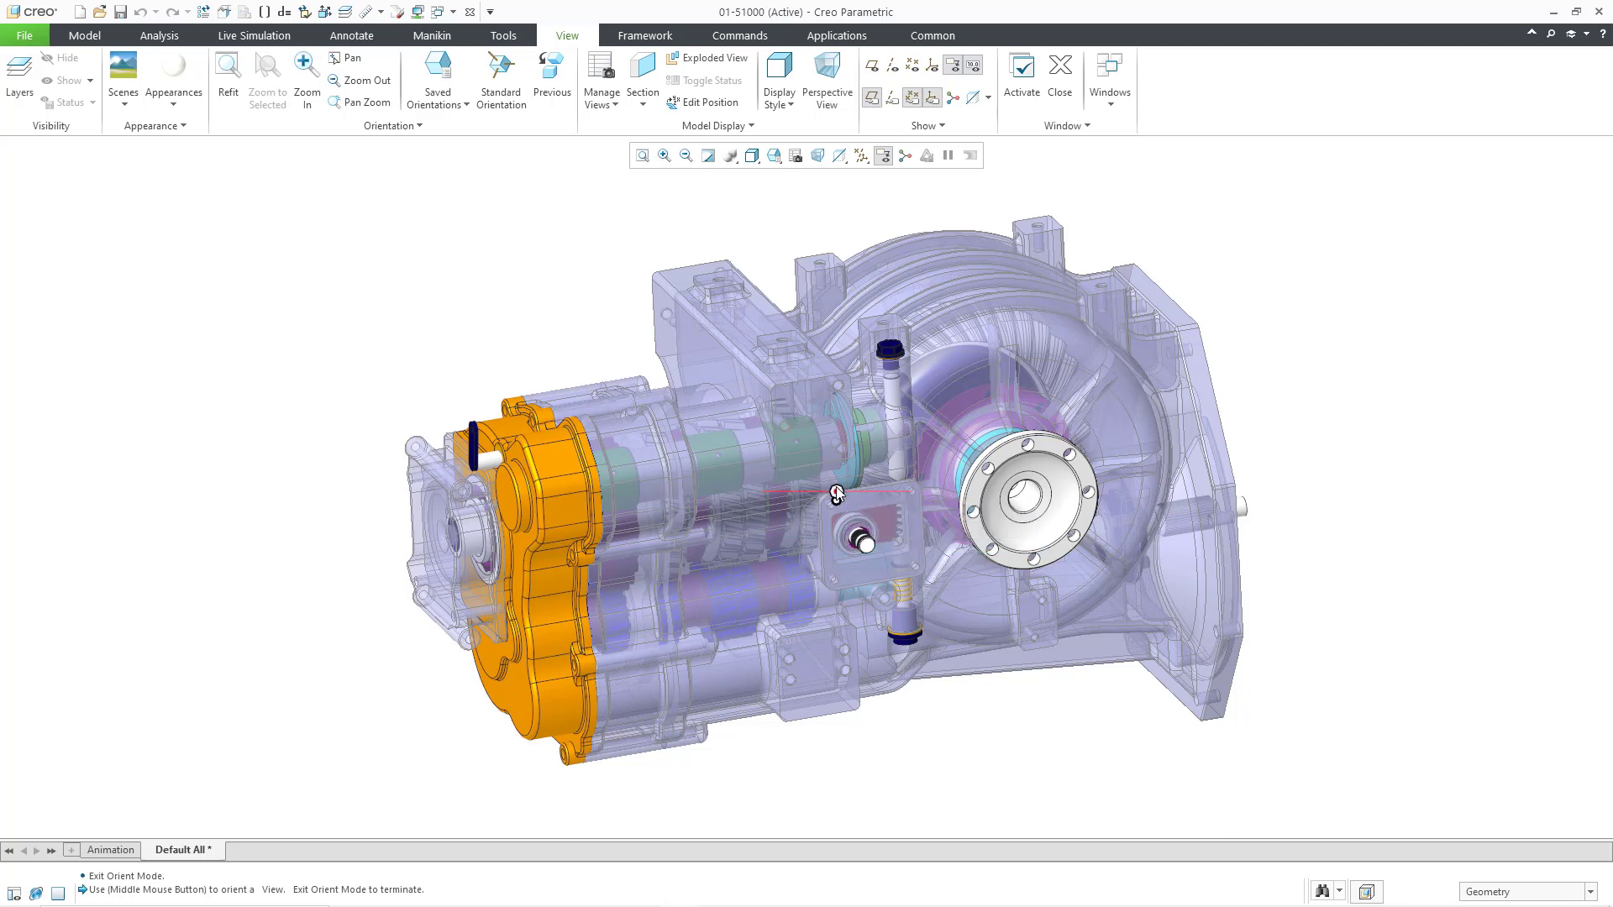
left_click(836, 492)
mouse_move(888, 495)
middle_mouse_down()
mouse_move(1004, 502)
mouse_move(995, 403)
mouse_move(1063, 492)
mouse_move(1530, 504)
mouse_move(907, 492)
middle_mouse_up()
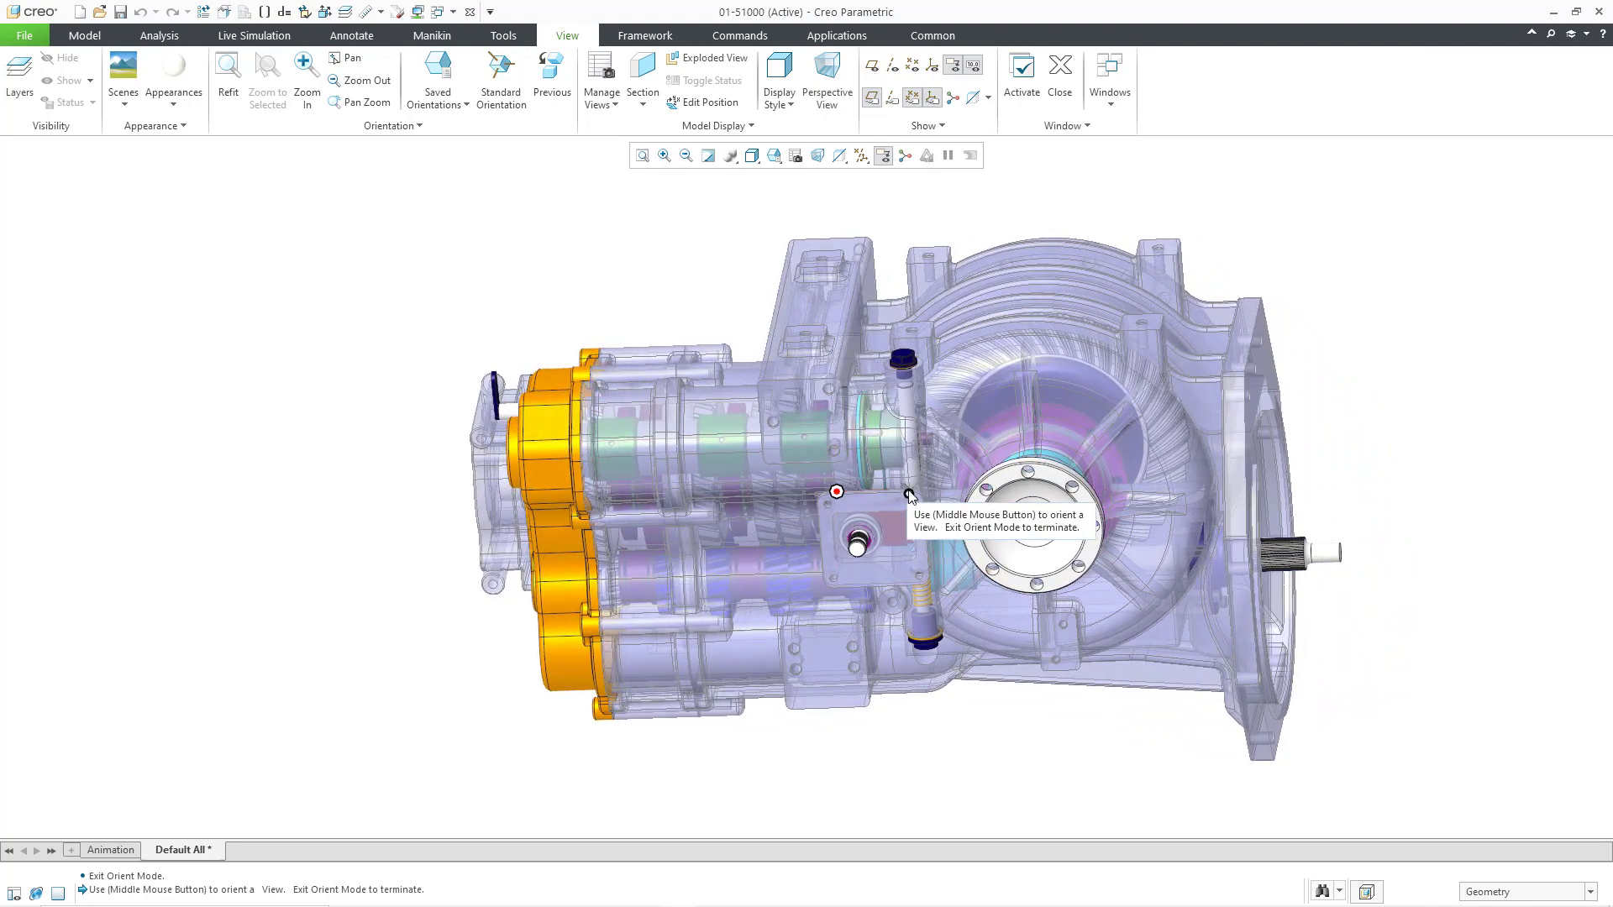
Step: Show and then hide the spin center marker, then exit orient mode
right_click(495, 207)
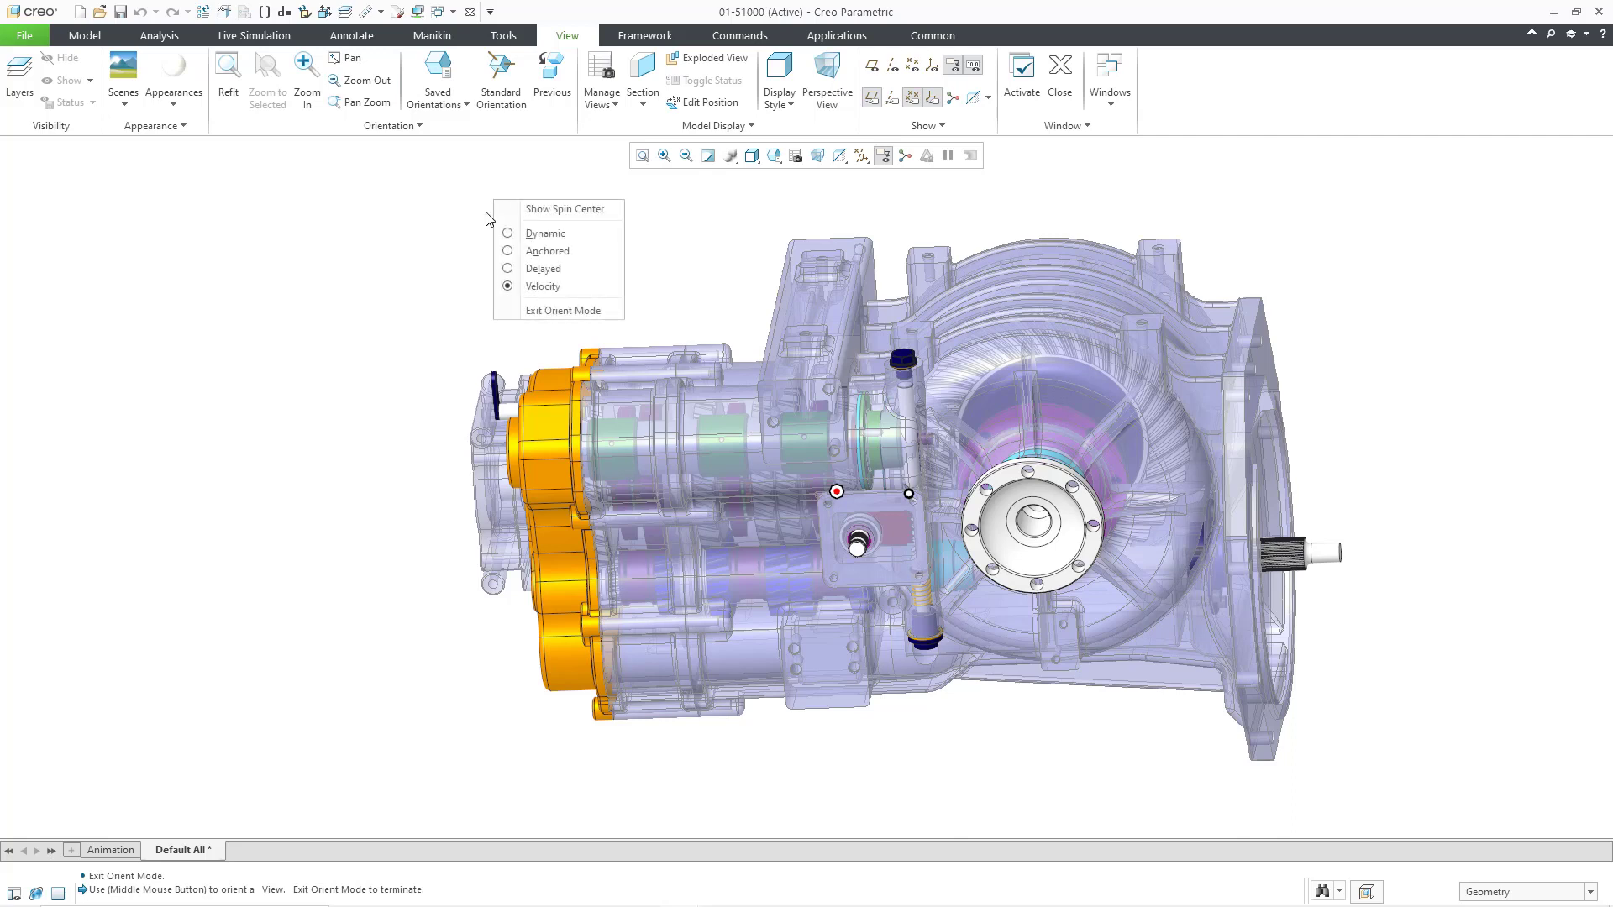
left_click(580, 210)
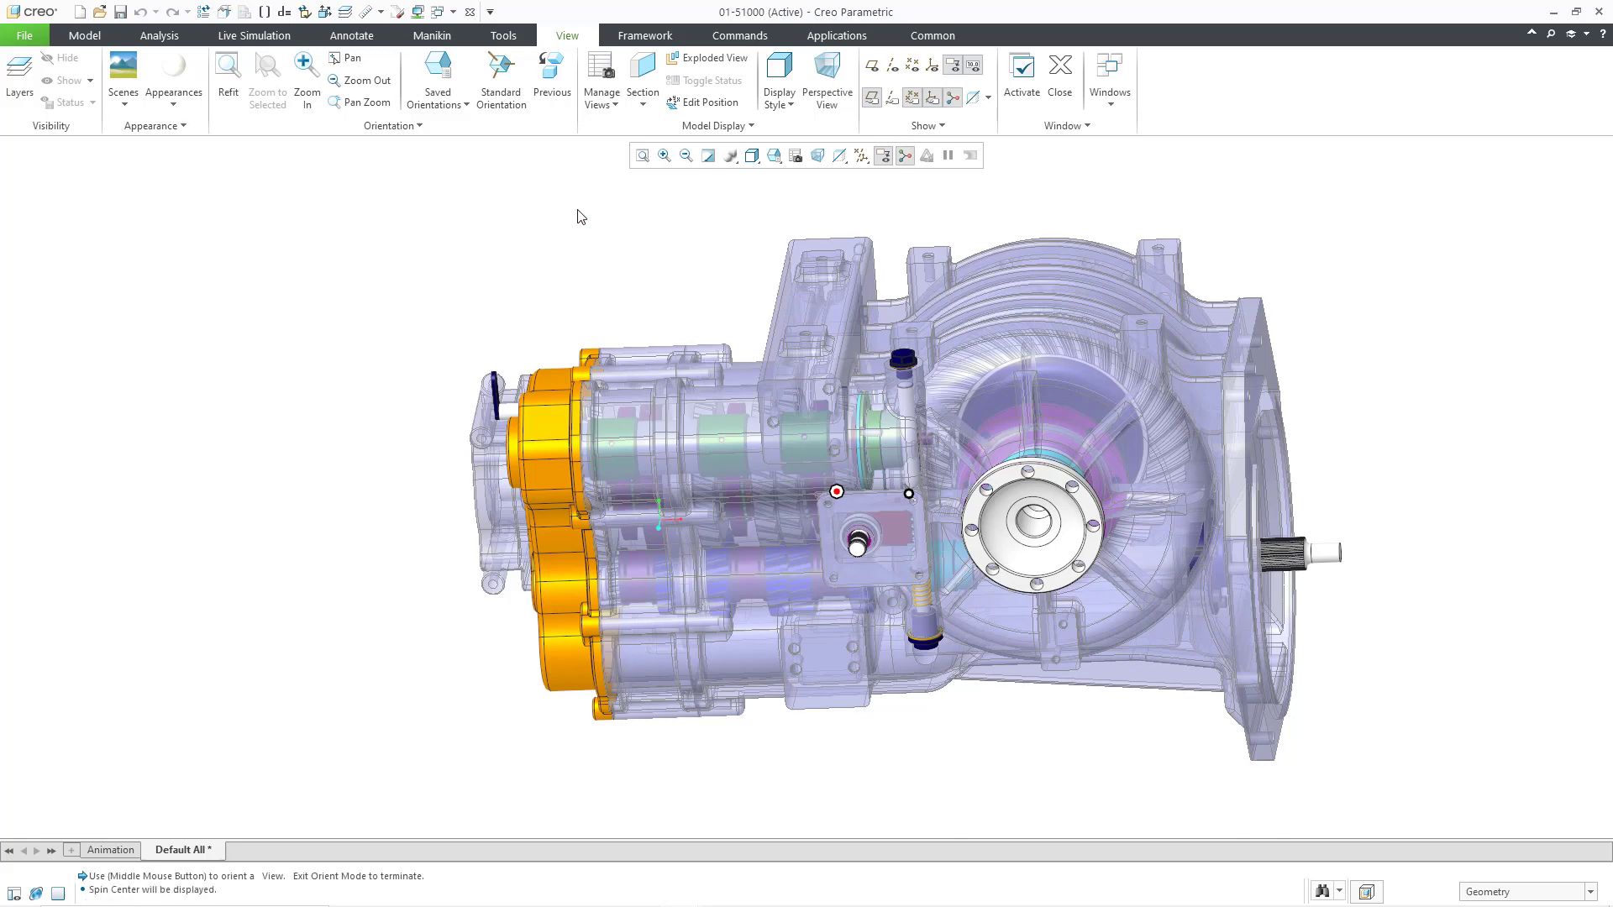
right_click(546, 248)
left_click(622, 259)
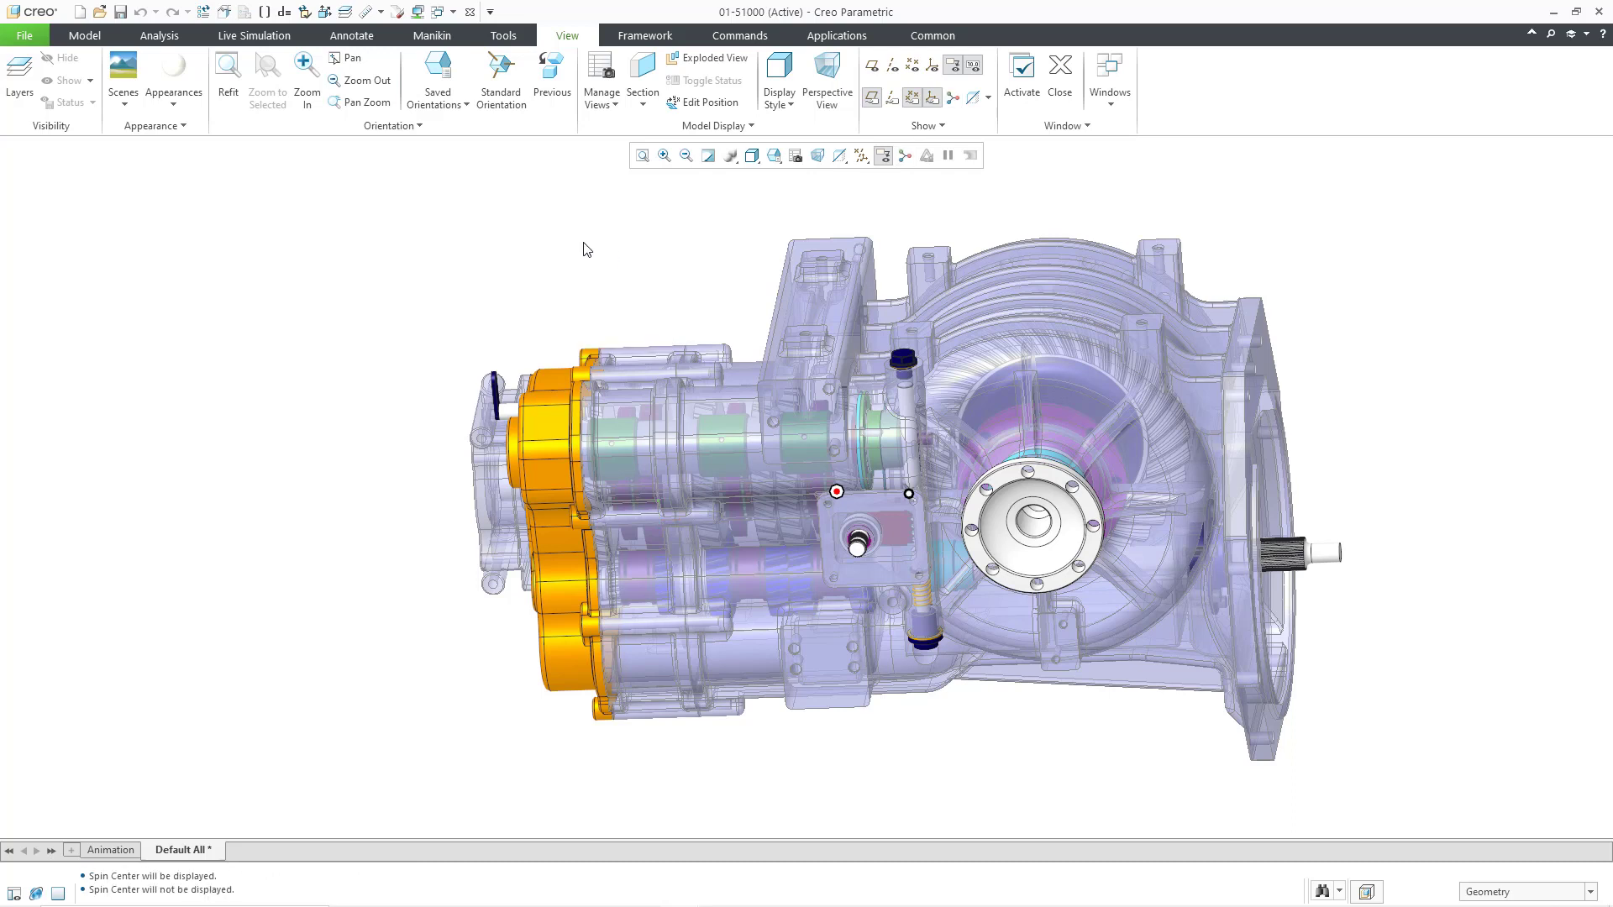
right_click(585, 248)
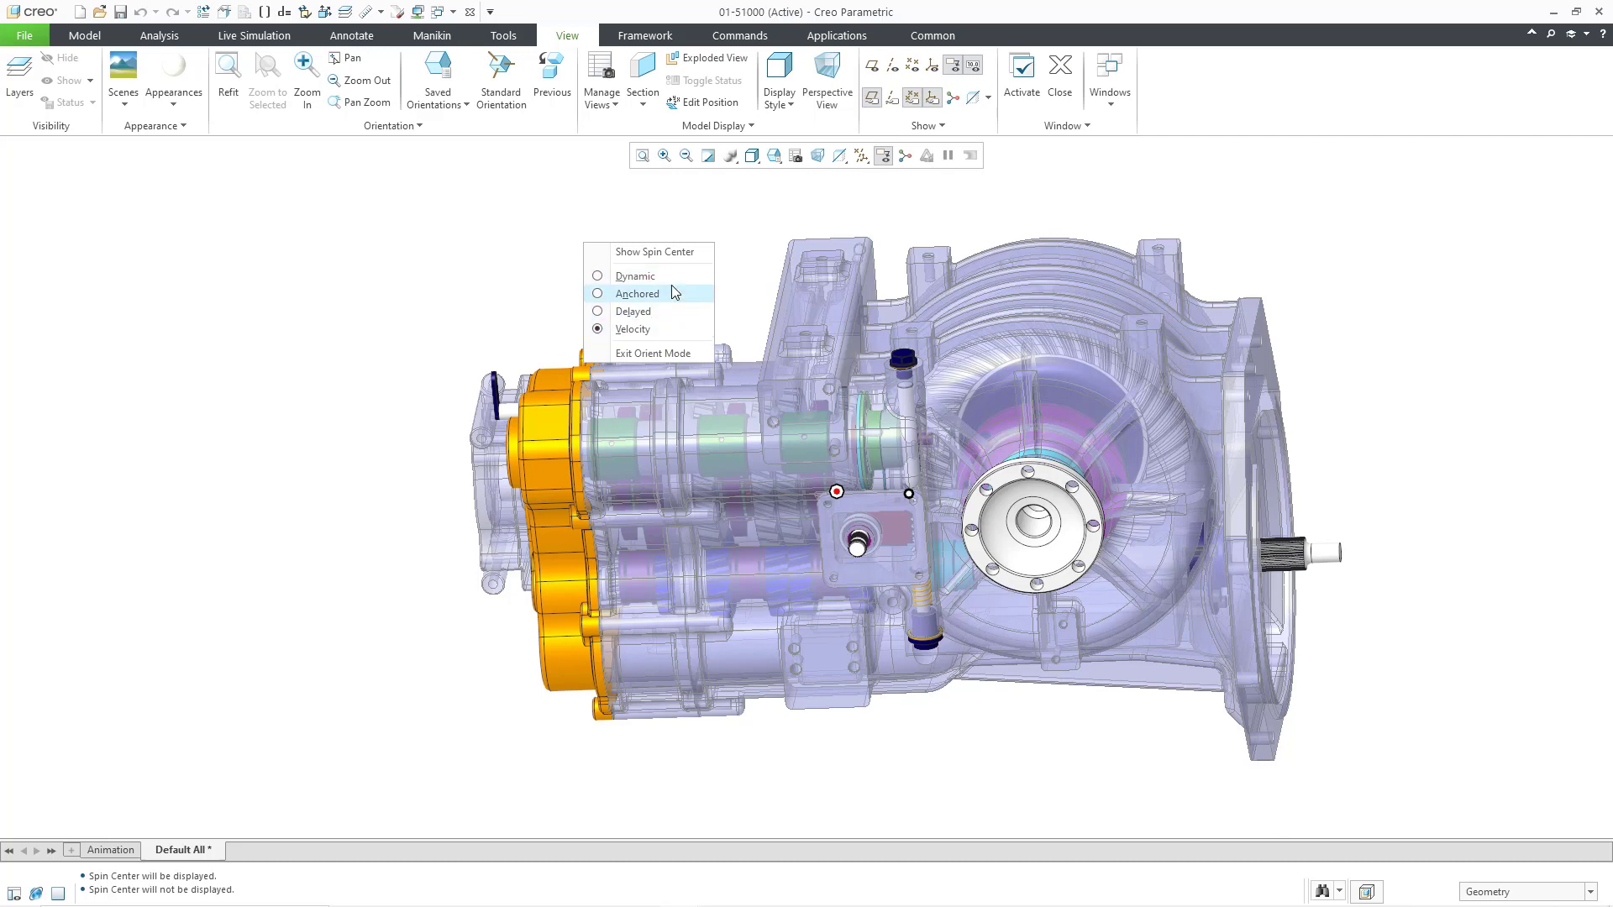
left_click(672, 353)
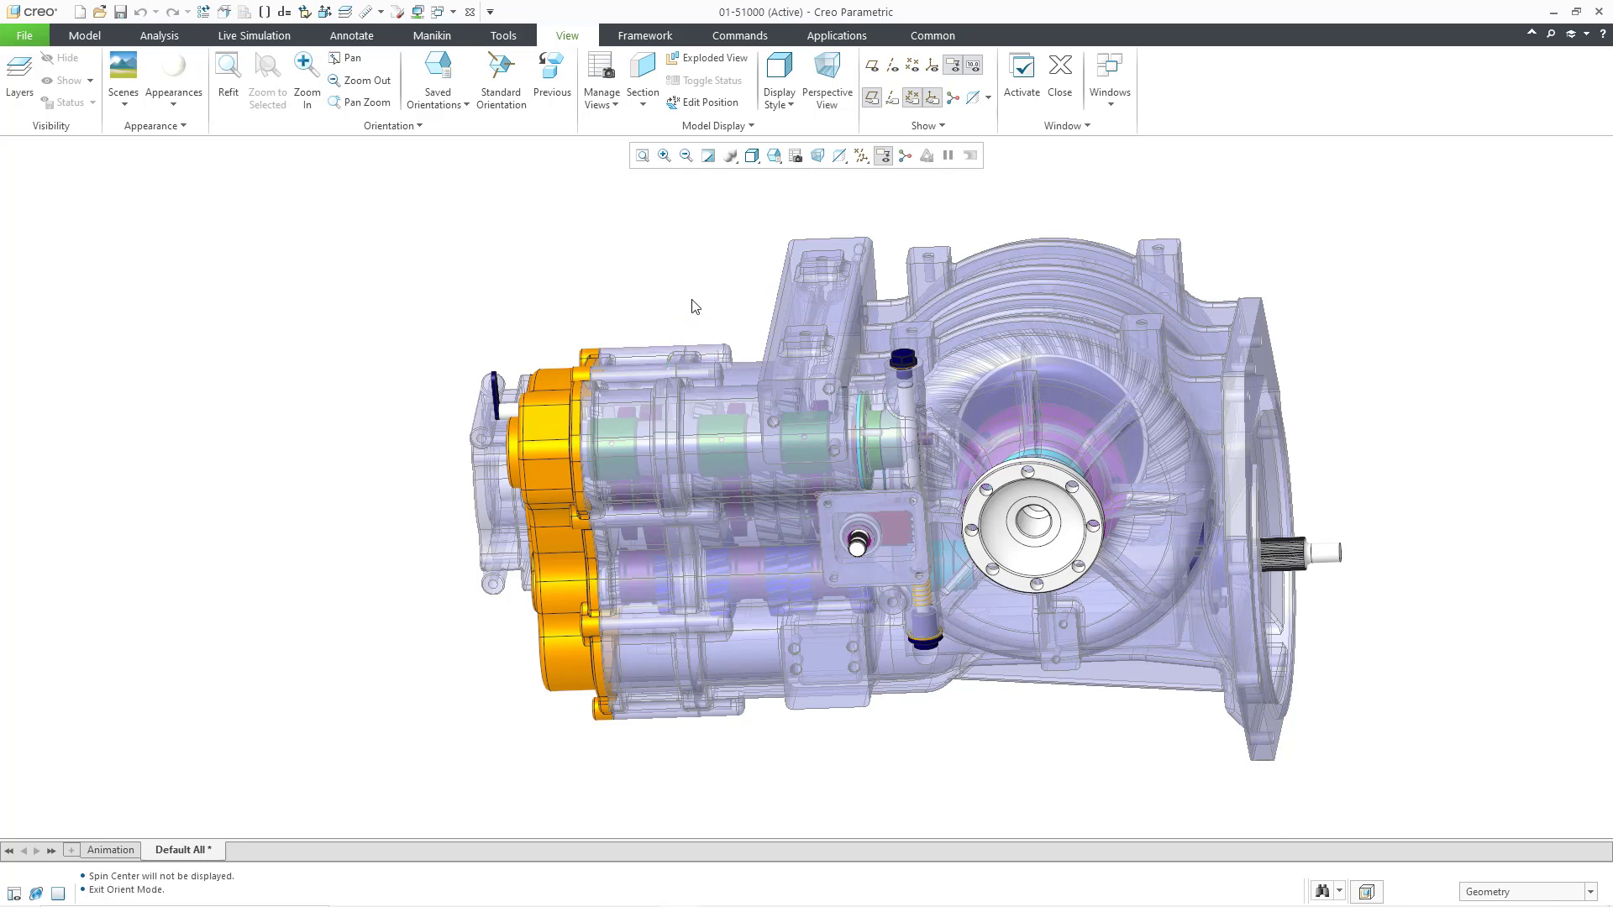
Step: Switch to perspective view, re-enter orient mode and choose Fly Through navigation
left_click(824, 108)
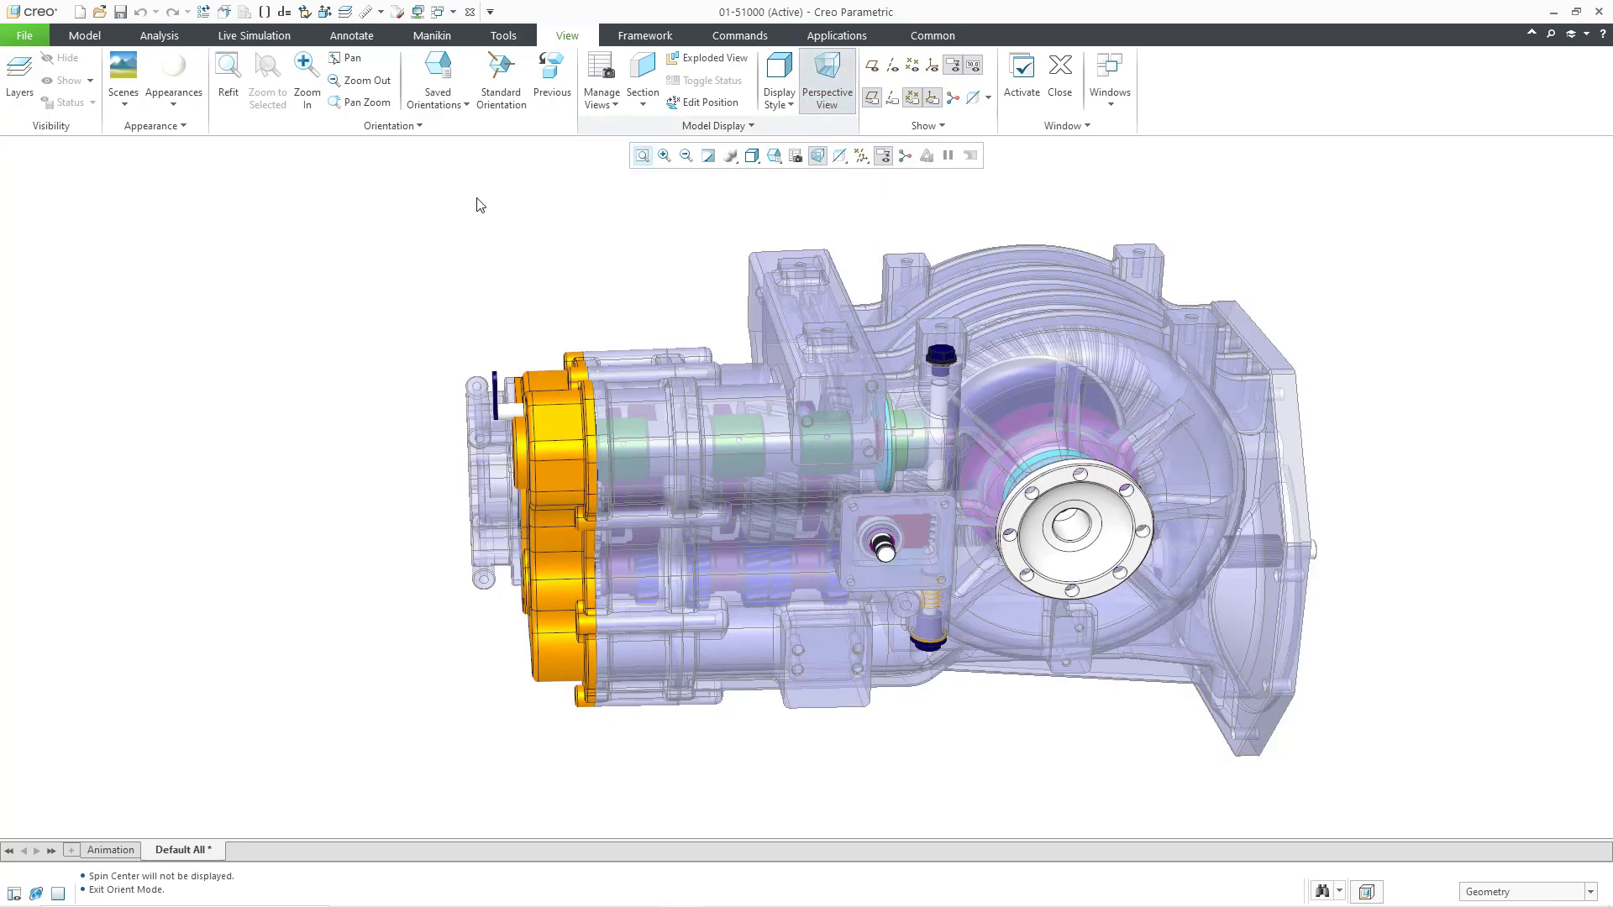
left_click(399, 128)
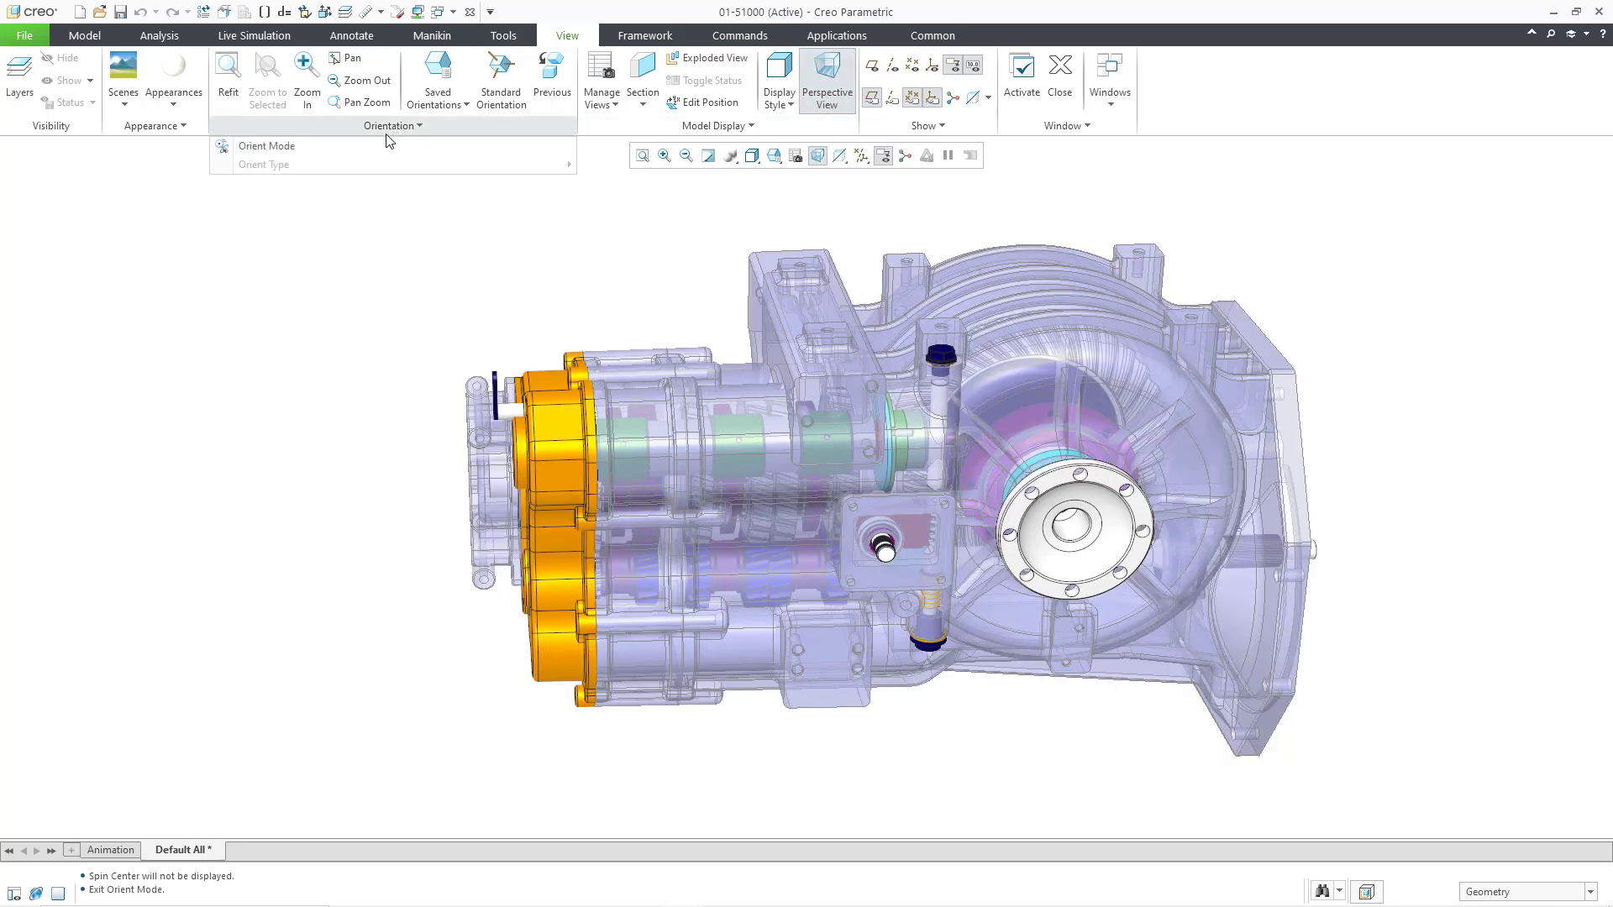
left_click(280, 149)
right_click(420, 237)
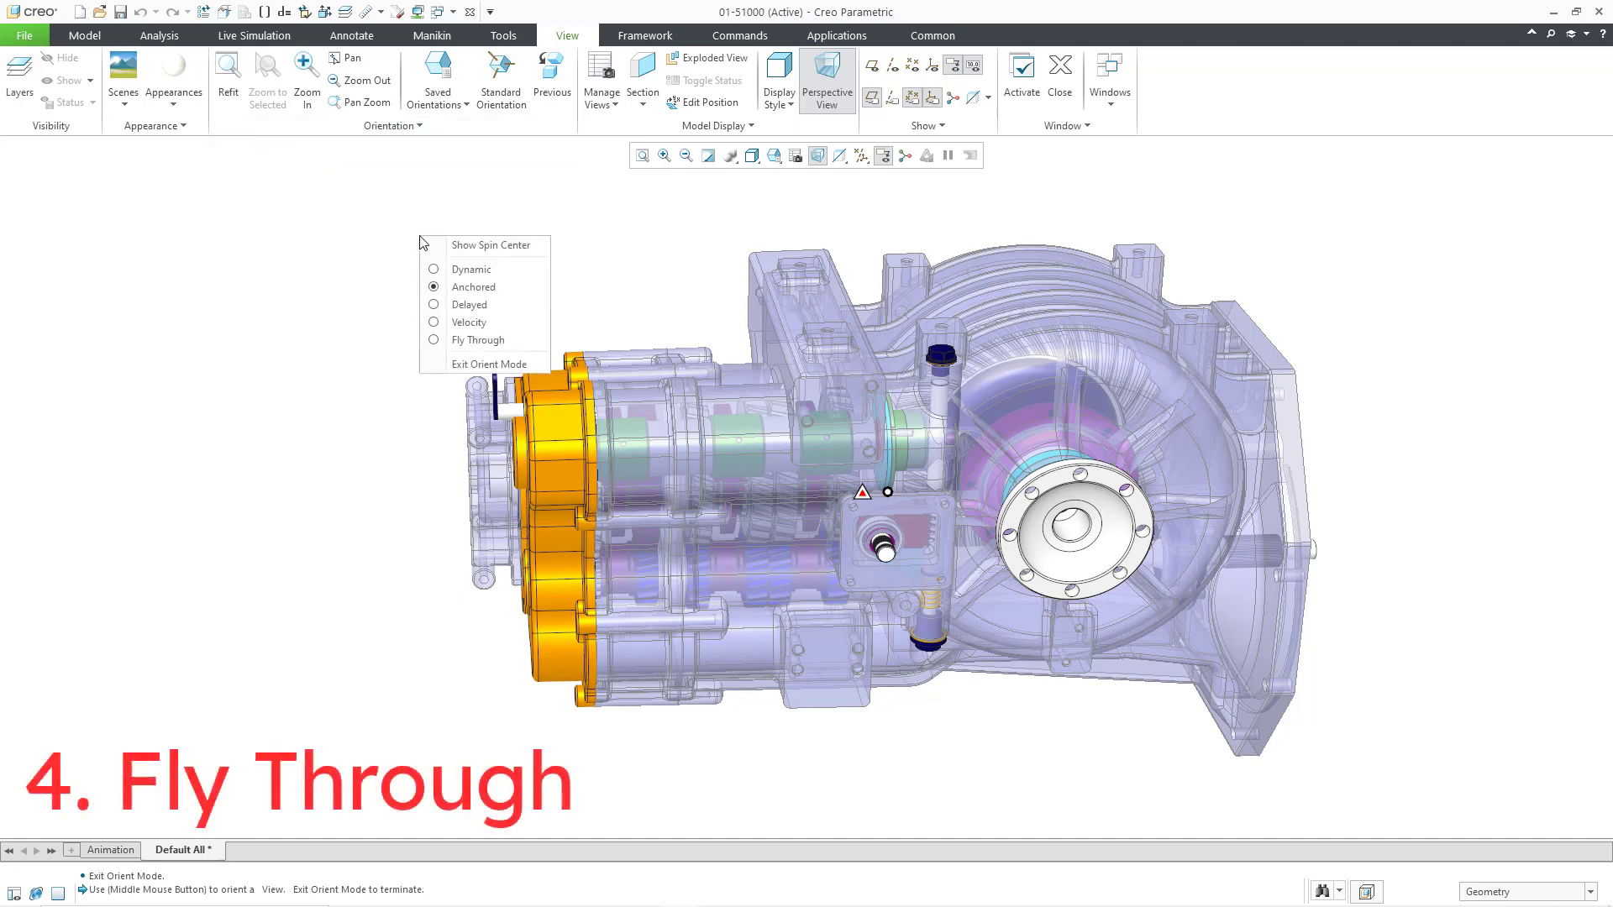
left_click(503, 342)
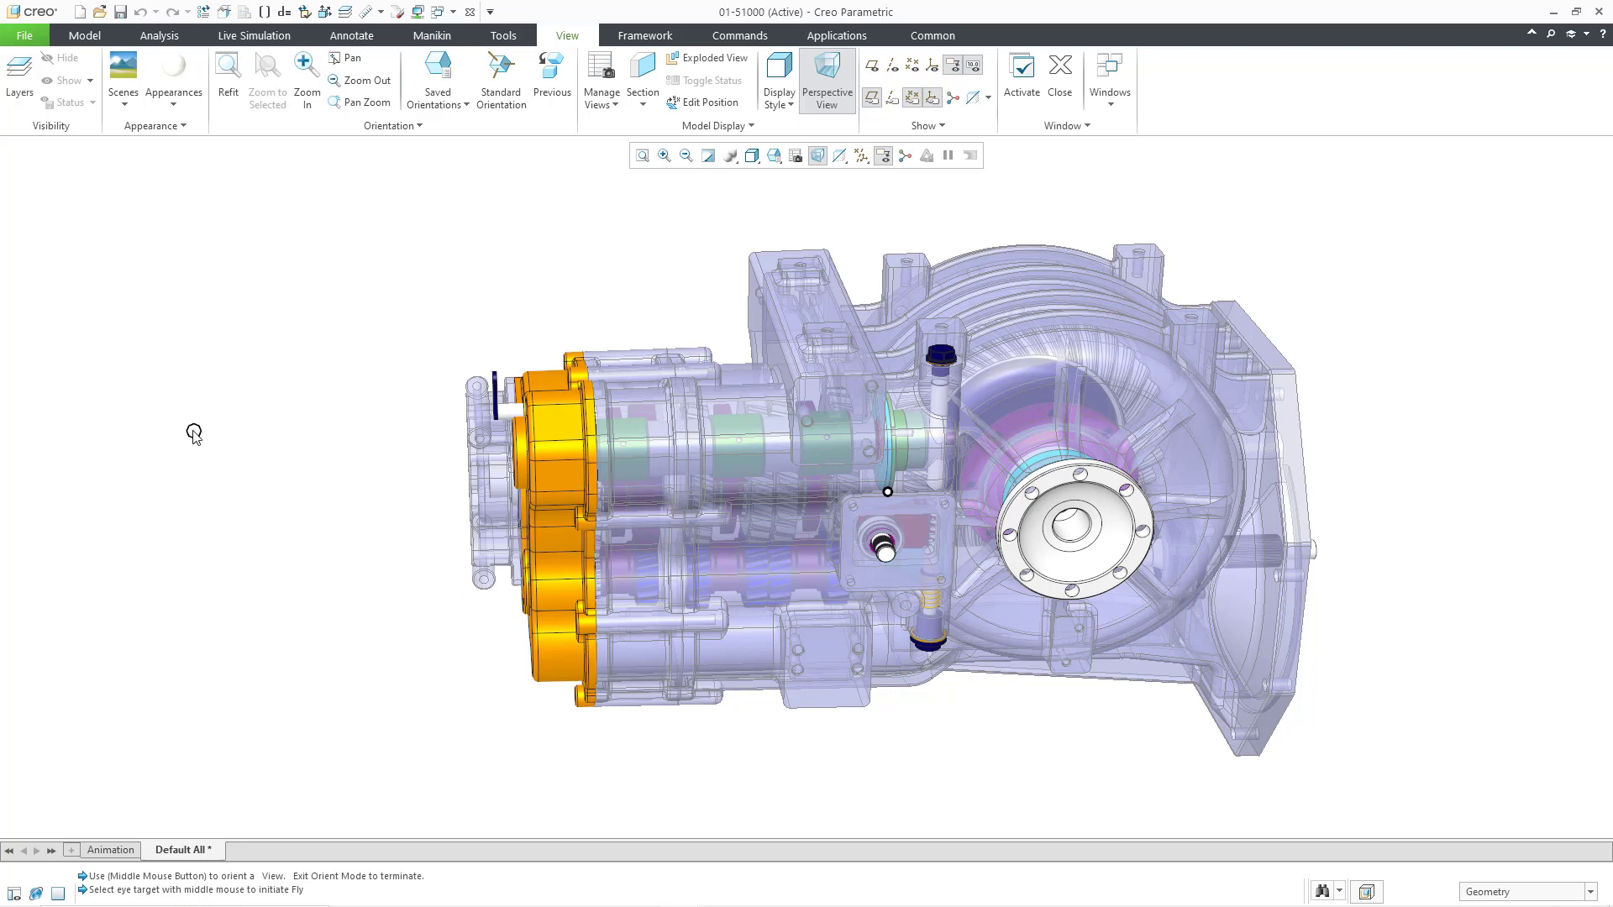
Step: Fly into the gearbox, refit it, then fly around and recentre it in view
middle_click_drag(198, 431, 652, 173)
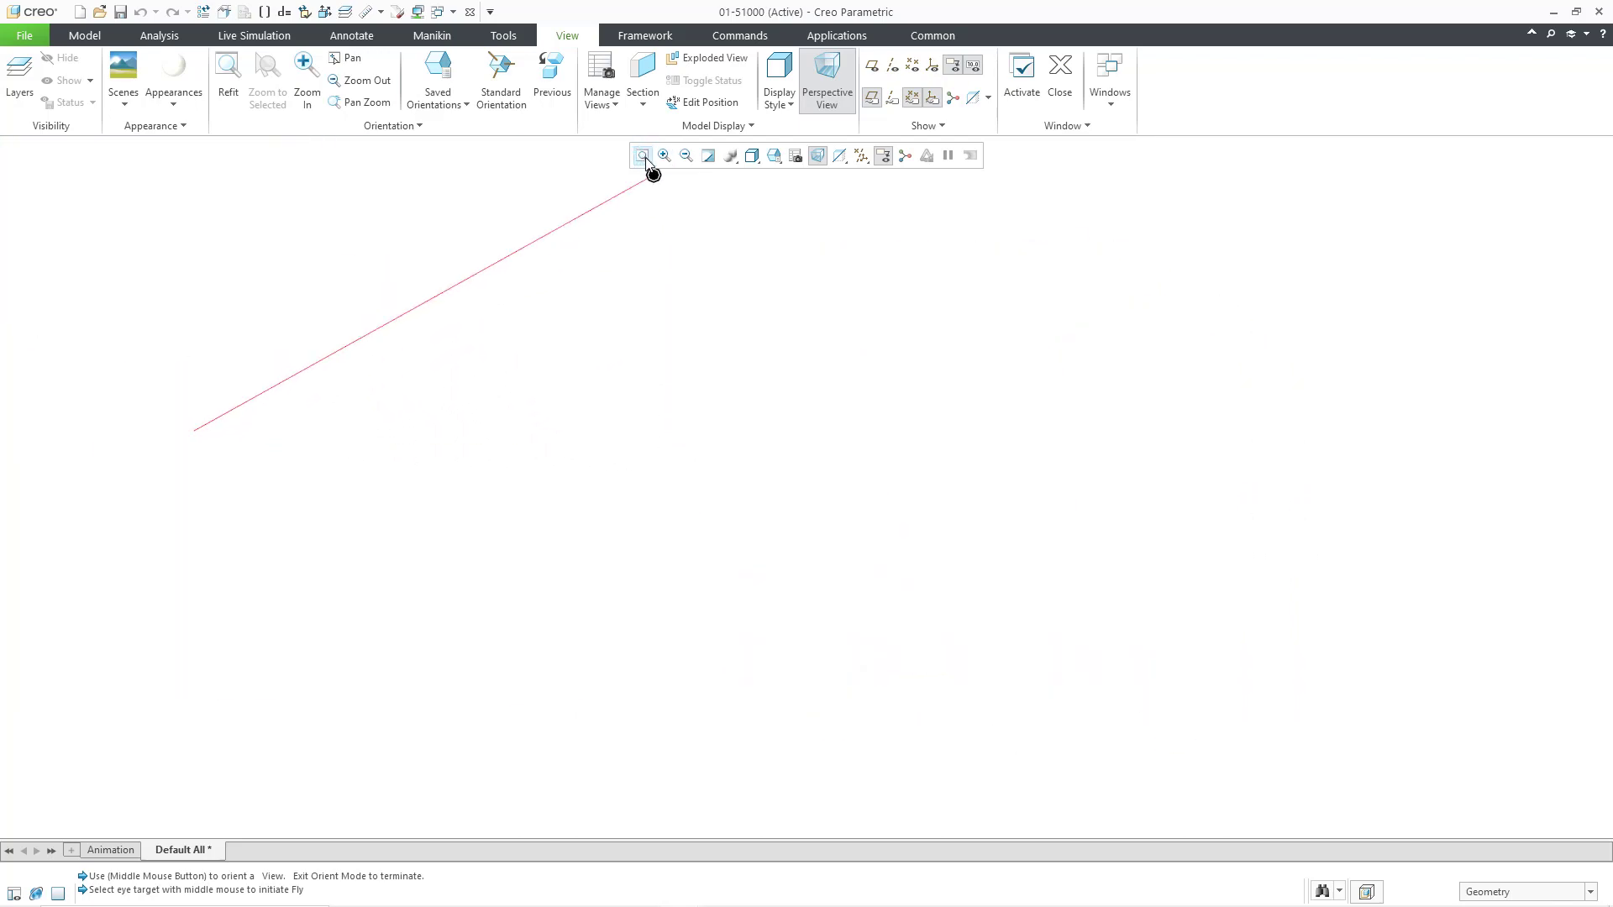
left_click(646, 164)
middle_click_drag(759, 458, 679, 498)
scroll(1092, 538, "down", 2)
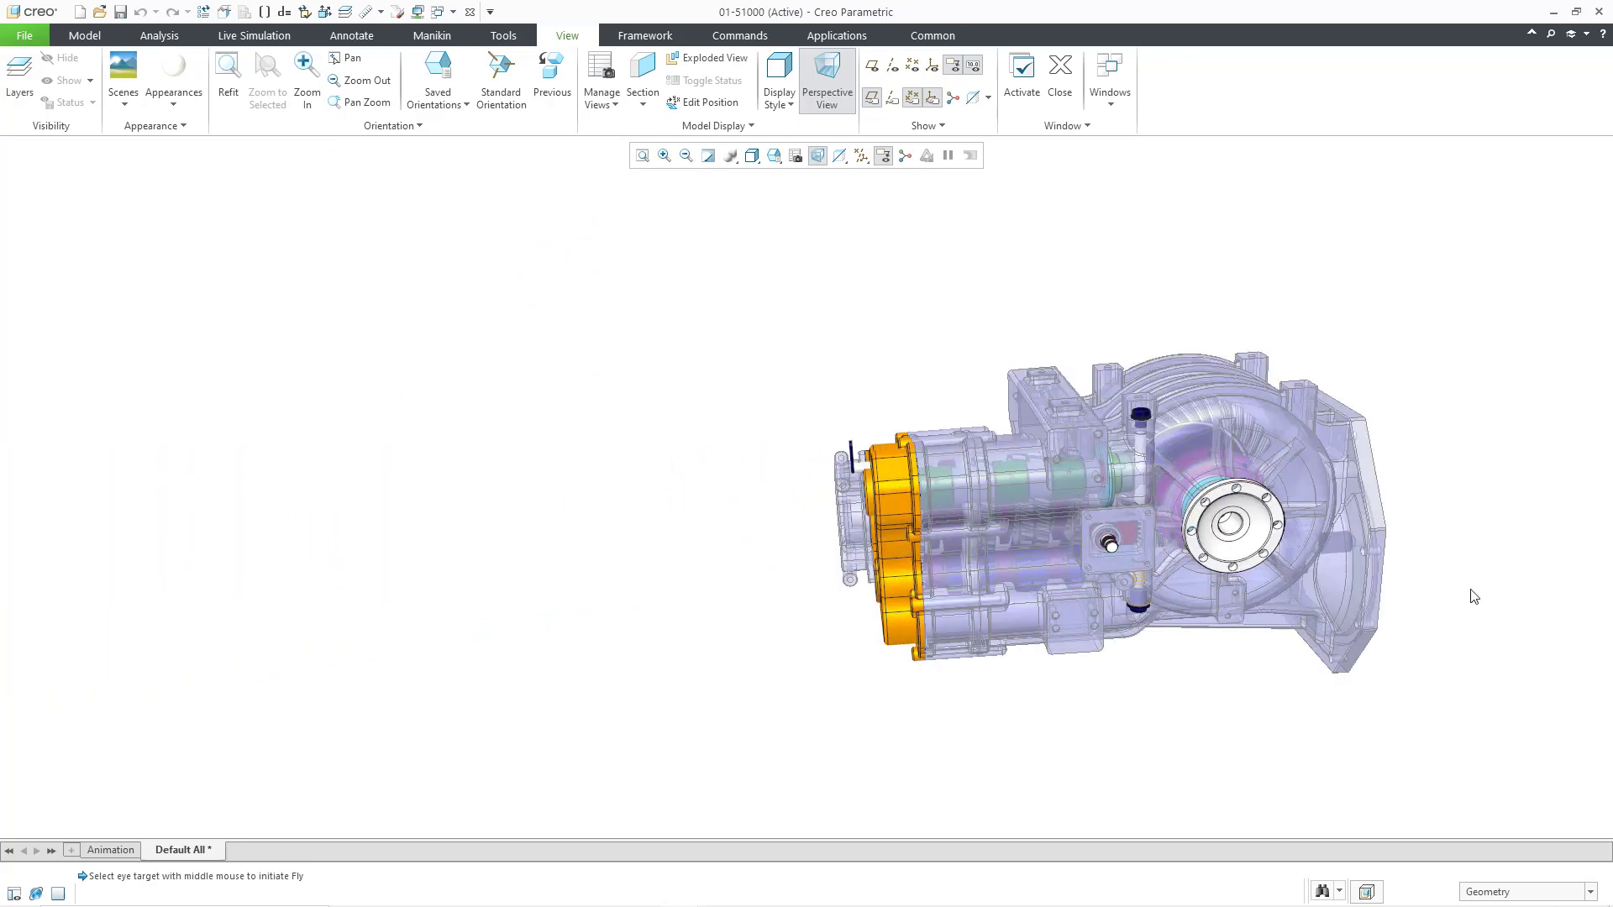
scroll(1470, 587, "down", 3)
scroll(1441, 578, "up", 2)
mouse_move(1338, 577)
middle_mouse_down()
mouse_move(1145, 582)
mouse_move(1023, 550)
mouse_move(789, 542)
middle_mouse_up()
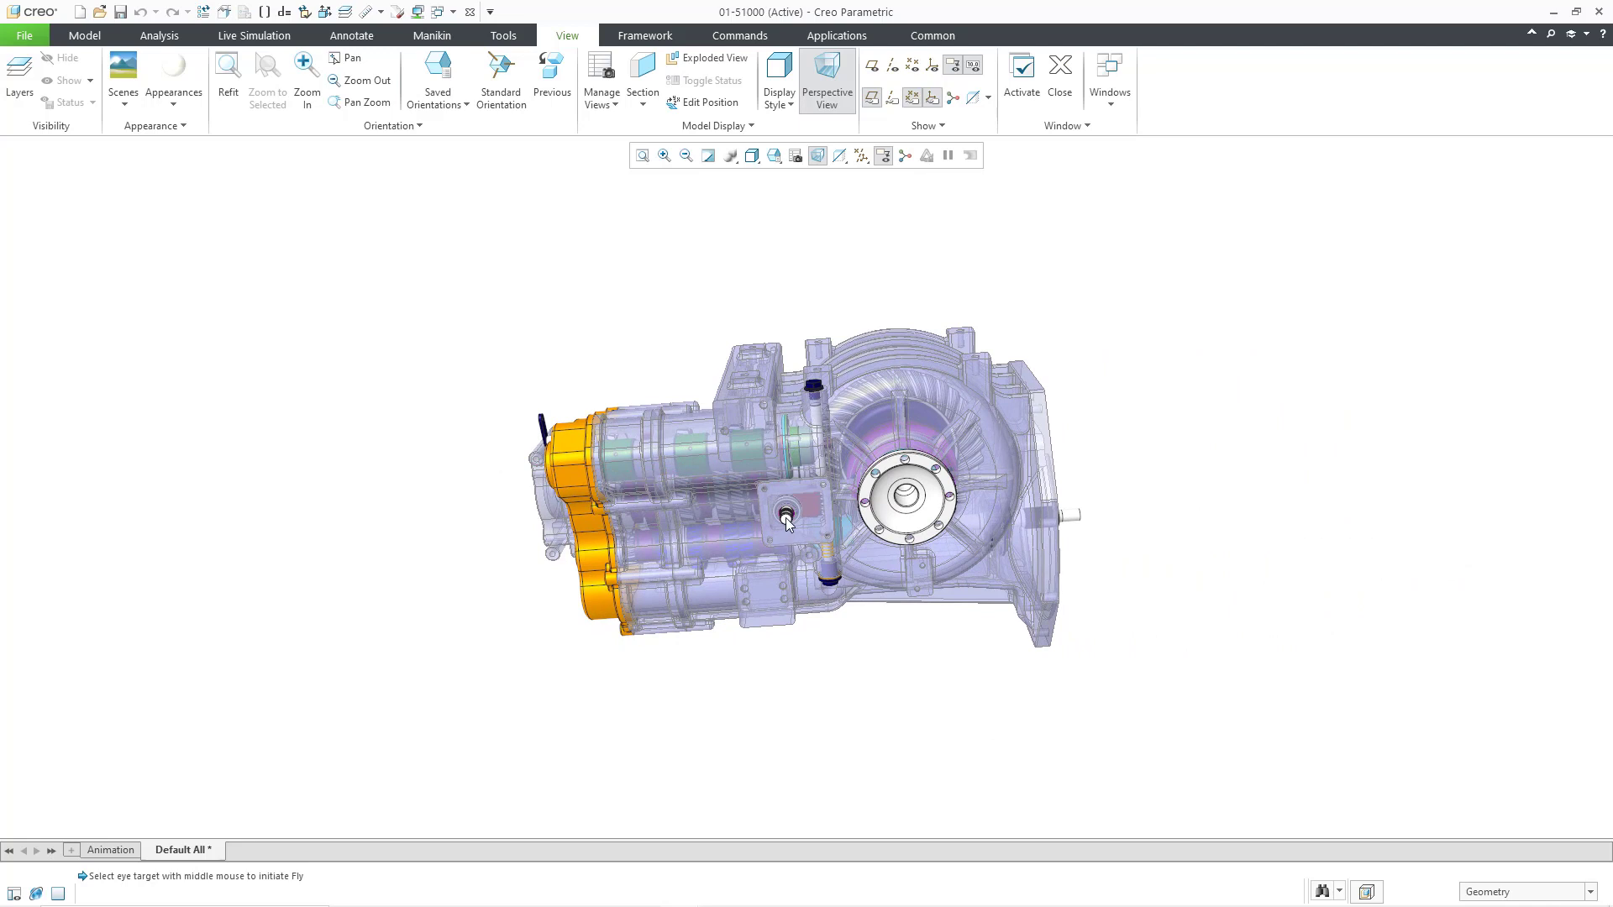
Step: Restart orient-mode fly-through and fly toward a target on the central housing
right_click(464, 311)
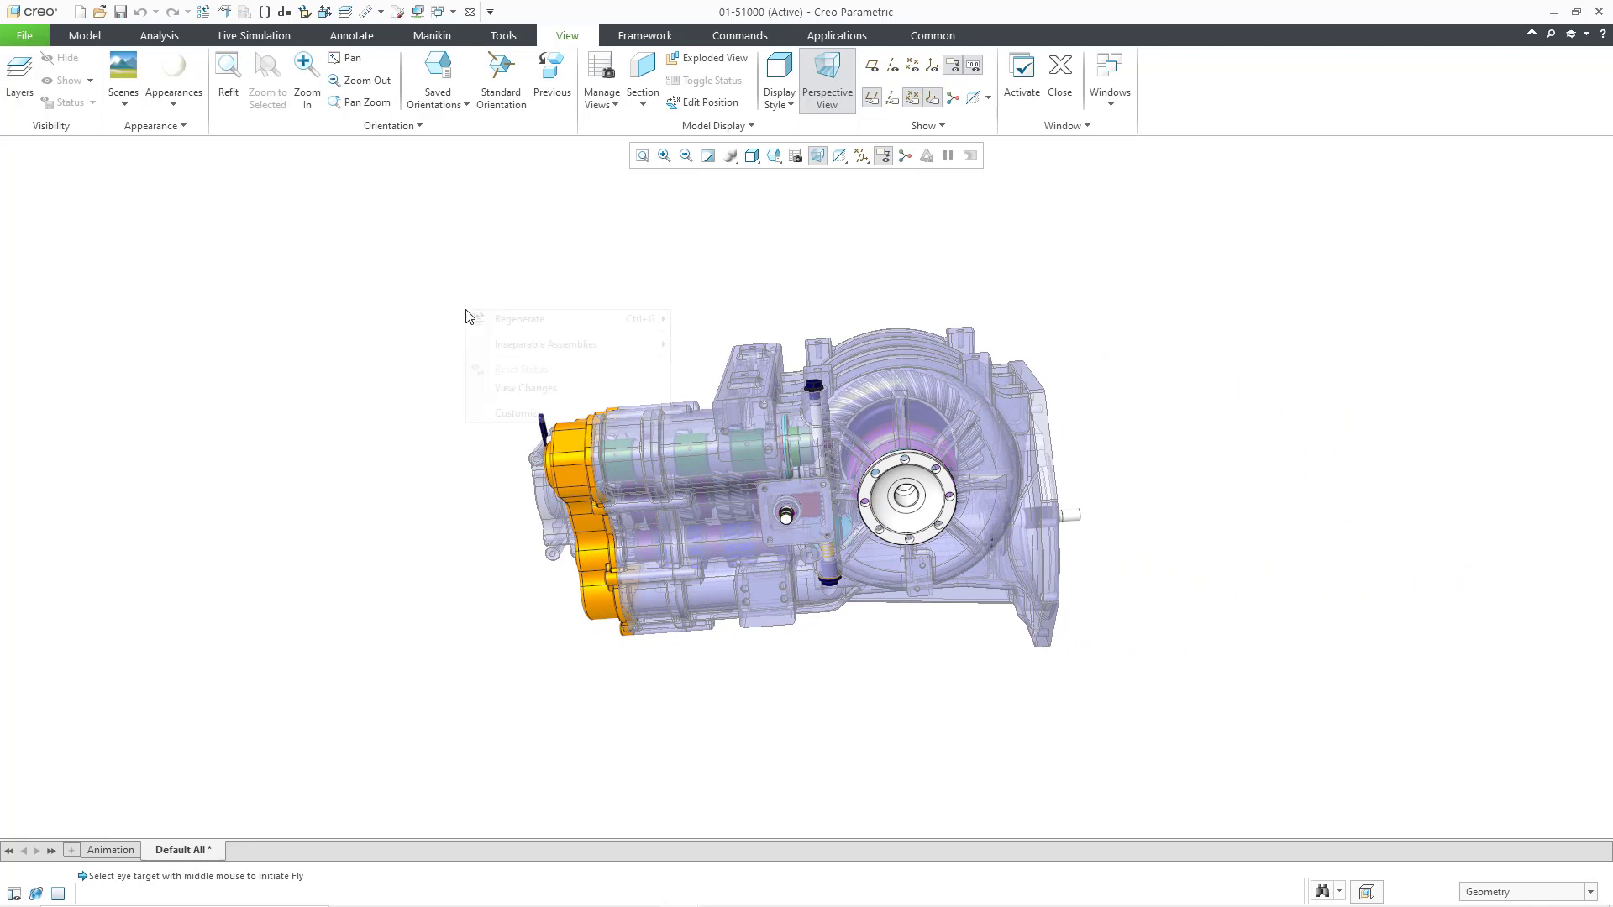
left_click(419, 287)
left_click(395, 125)
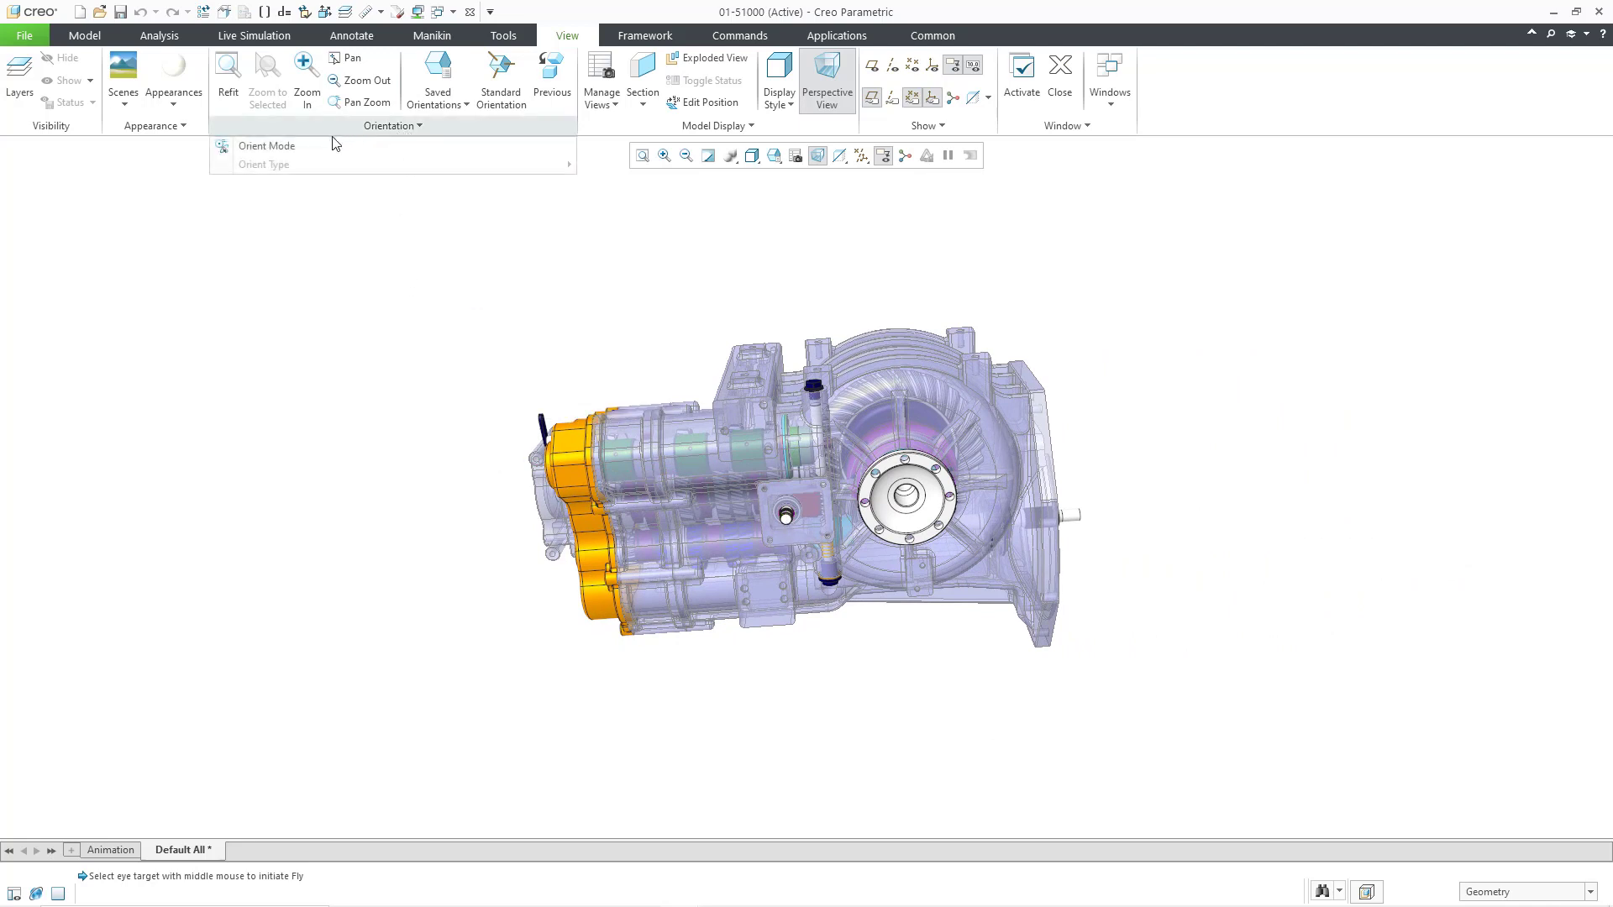
left_click(277, 146)
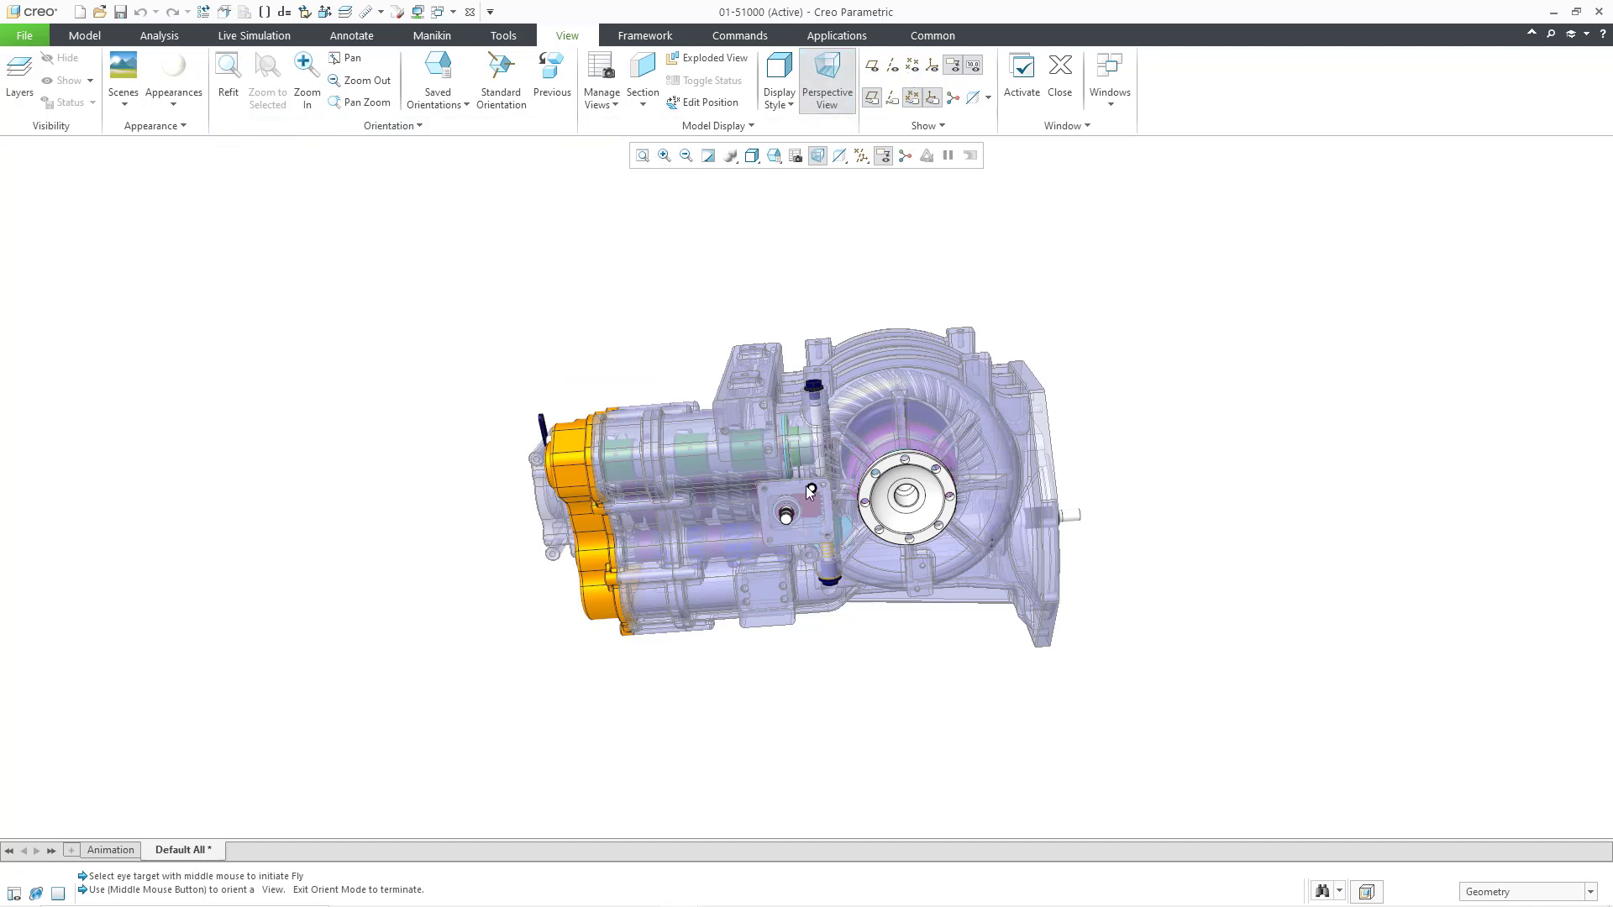
right_click(802, 501)
left_click(861, 603)
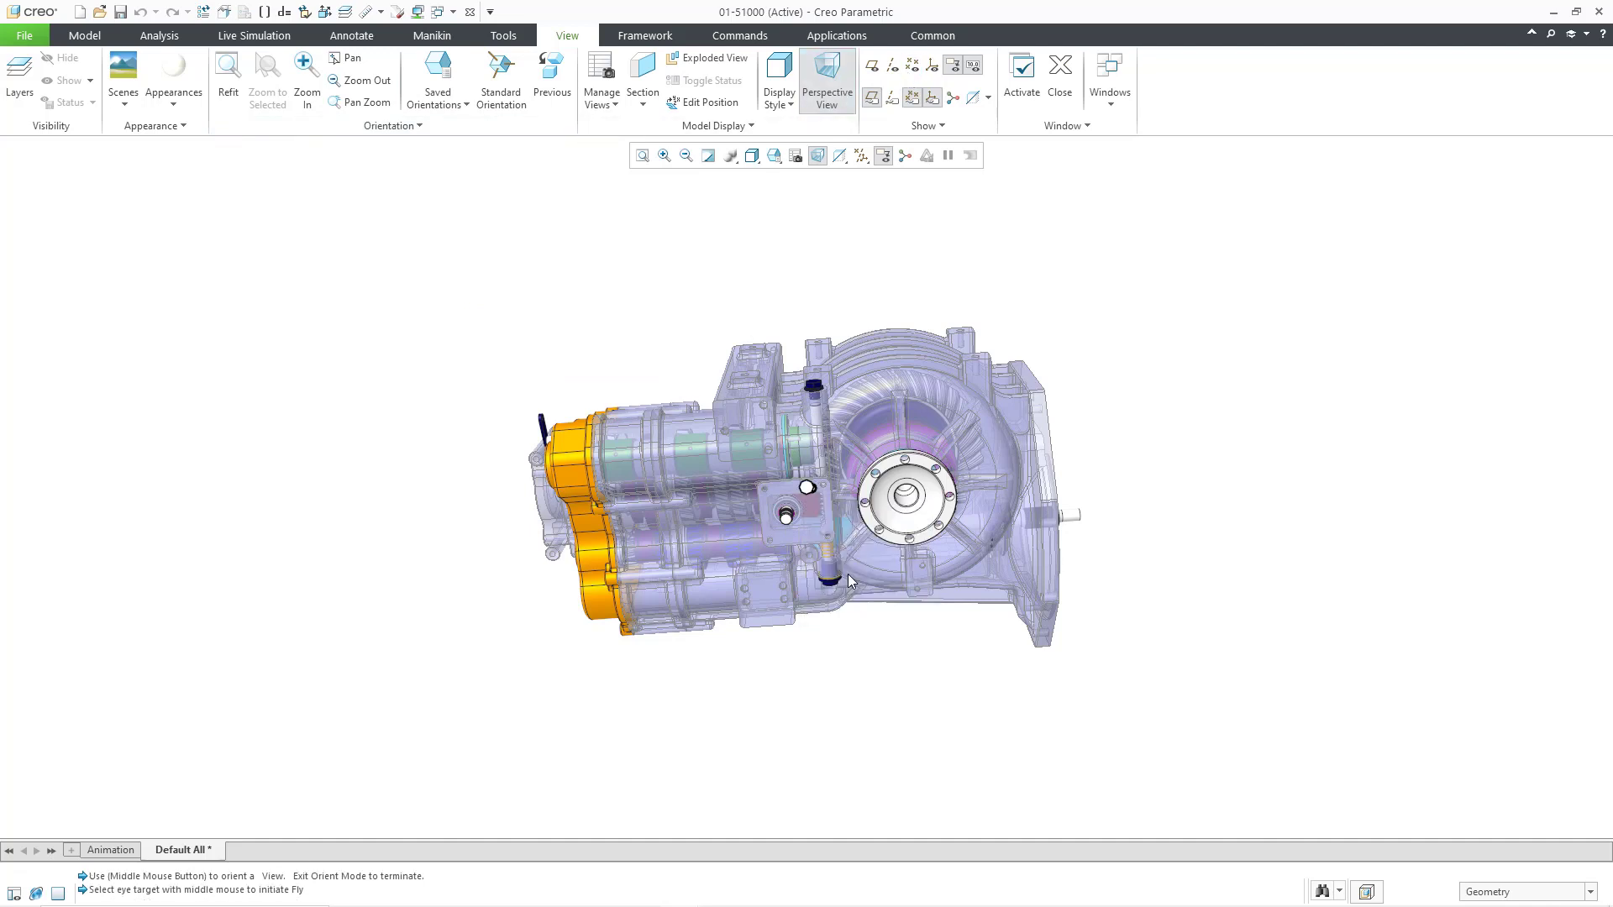
middle_click(807, 490)
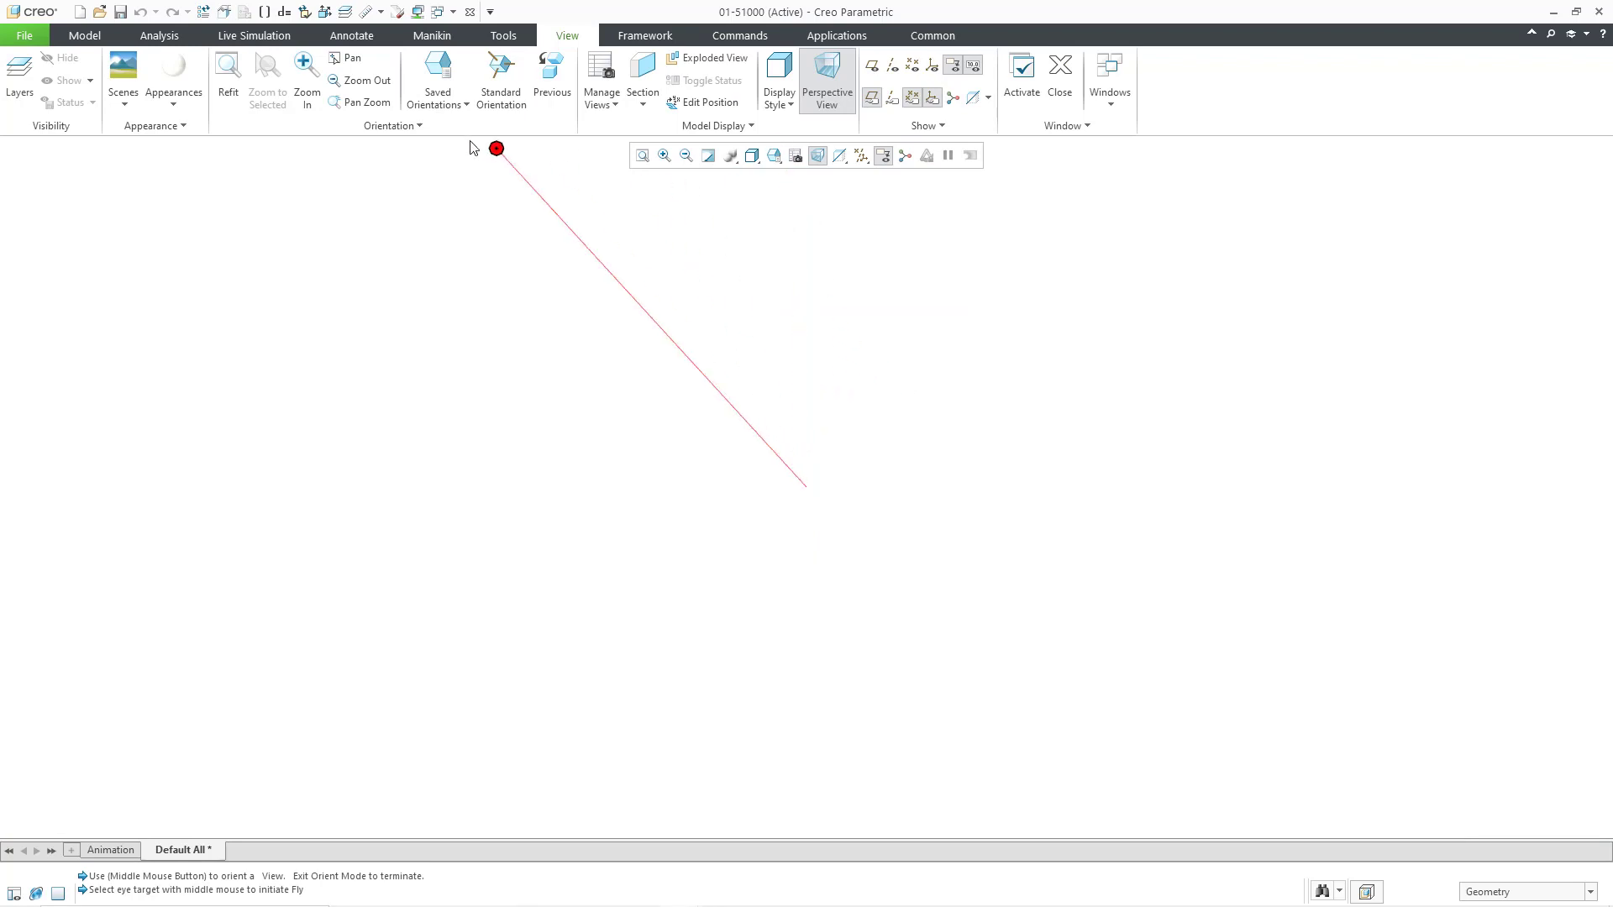
left_click(416, 128)
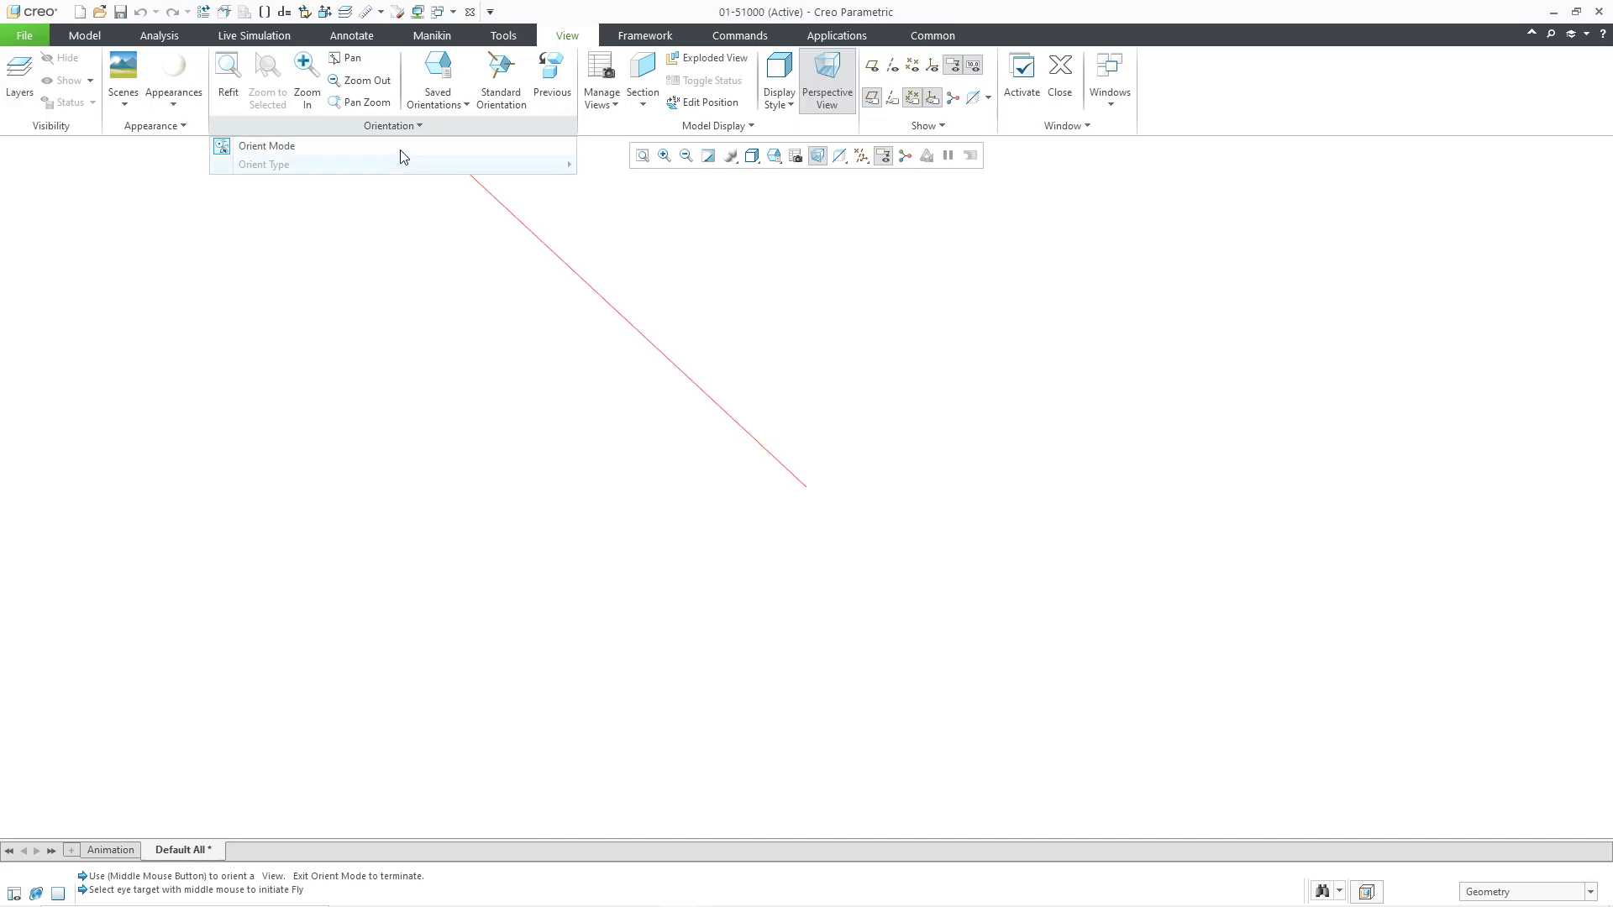
Step: Turn off orient mode and perspective, refit the gearbox and spin it to a new orientation
left_click(407, 148)
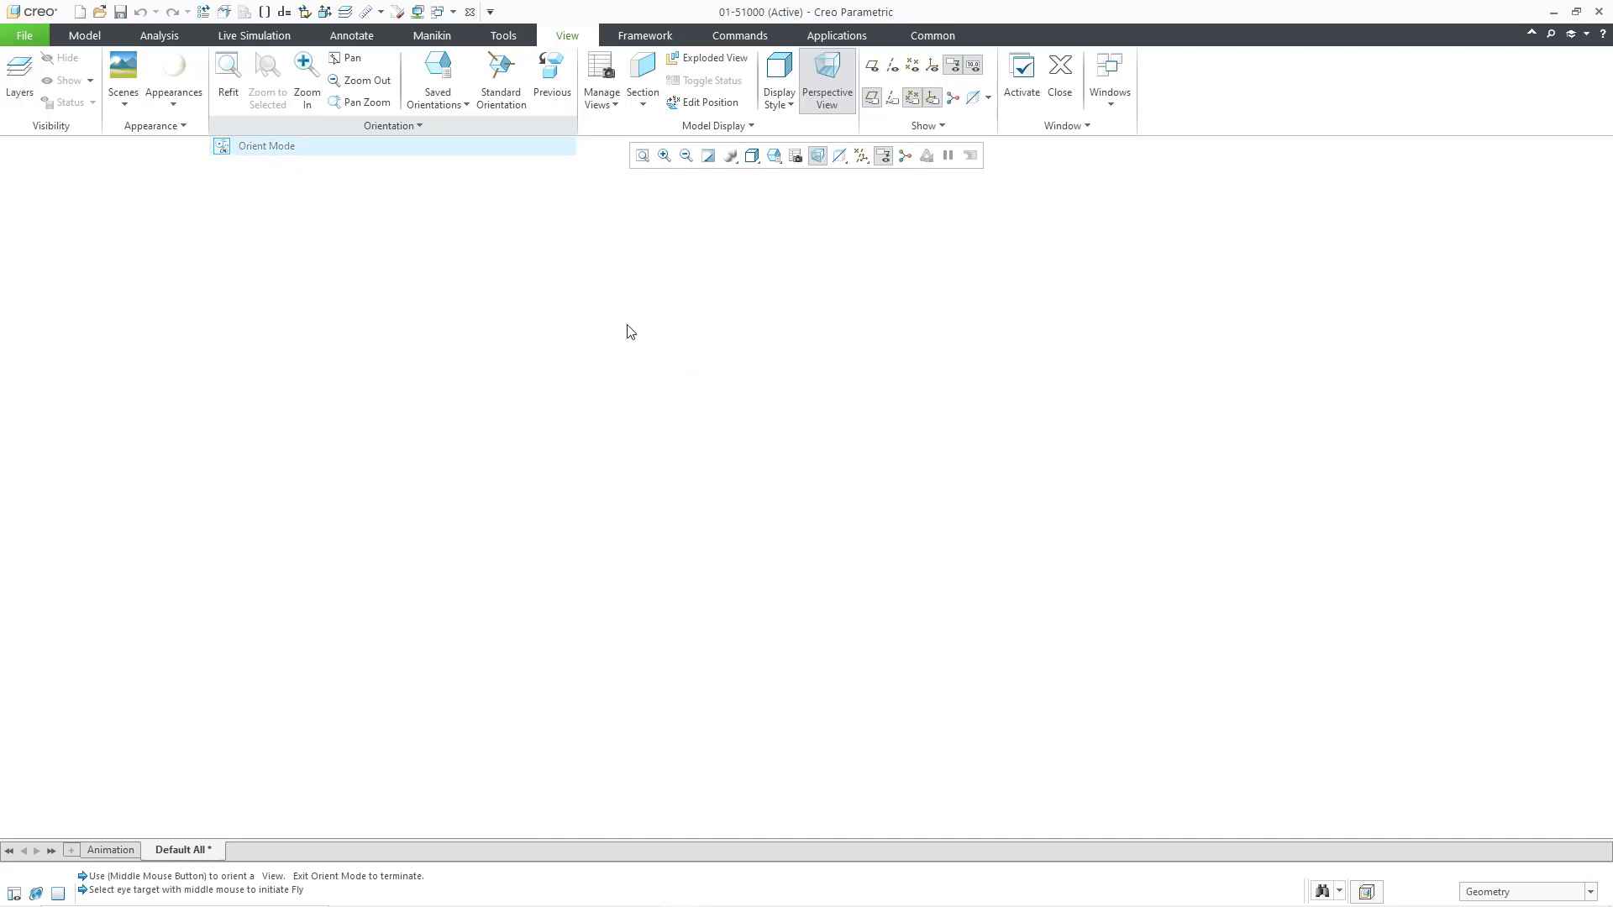
left_click(826, 78)
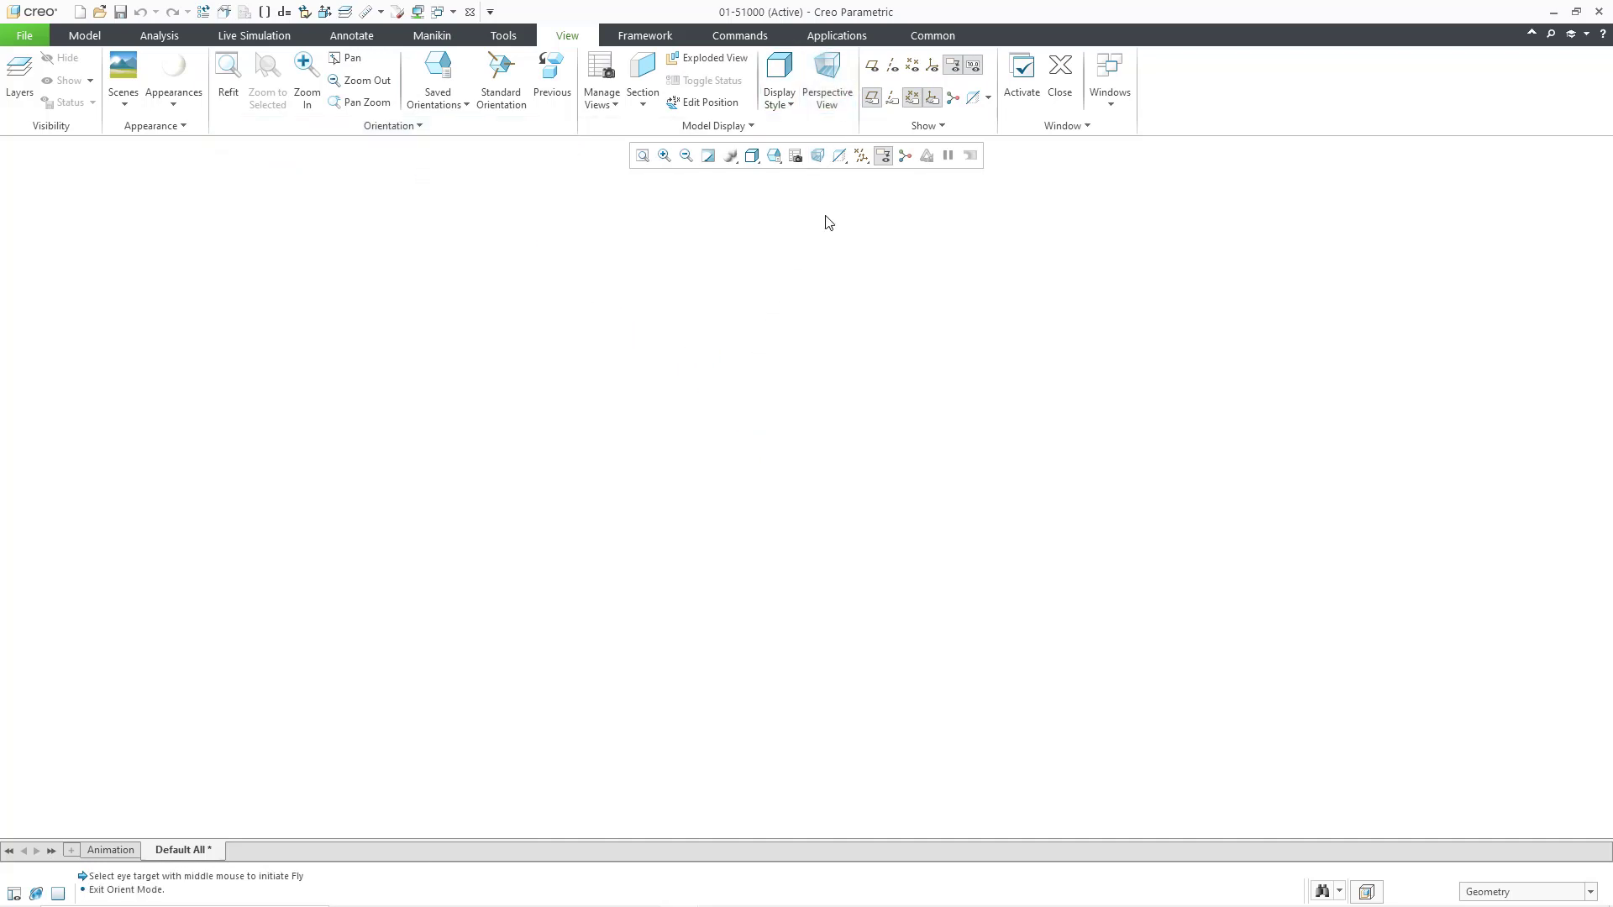
left_click(642, 156)
middle_click_drag(882, 384, 878, 557)
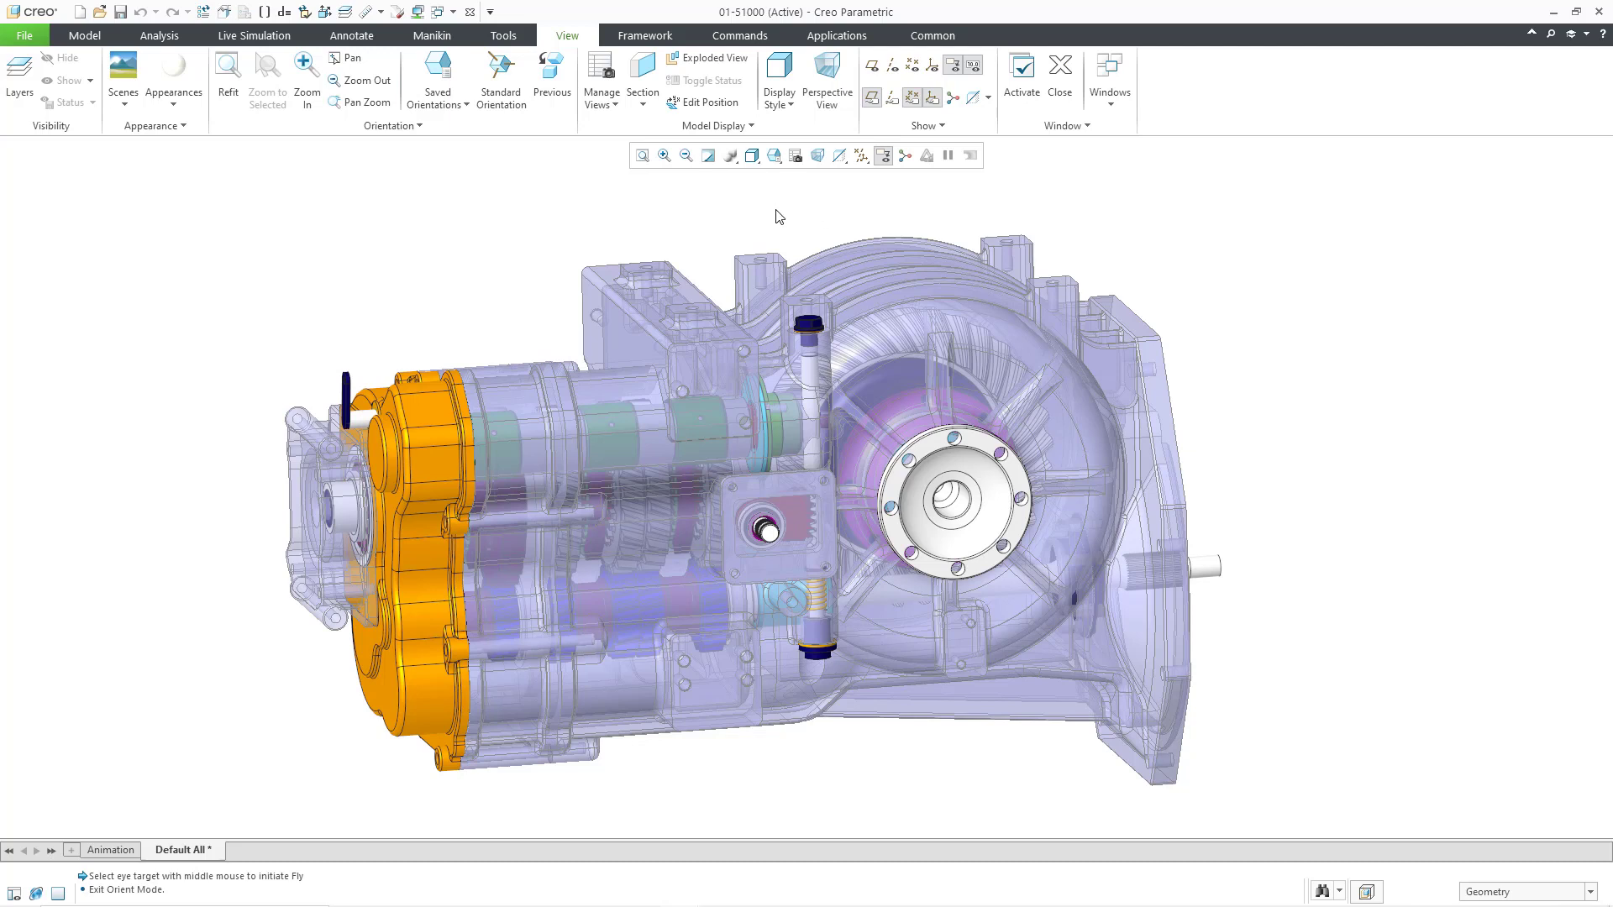
Step: In Reorient, set the type to Preferences with a point-or-vertex spin center
left_click(773, 156)
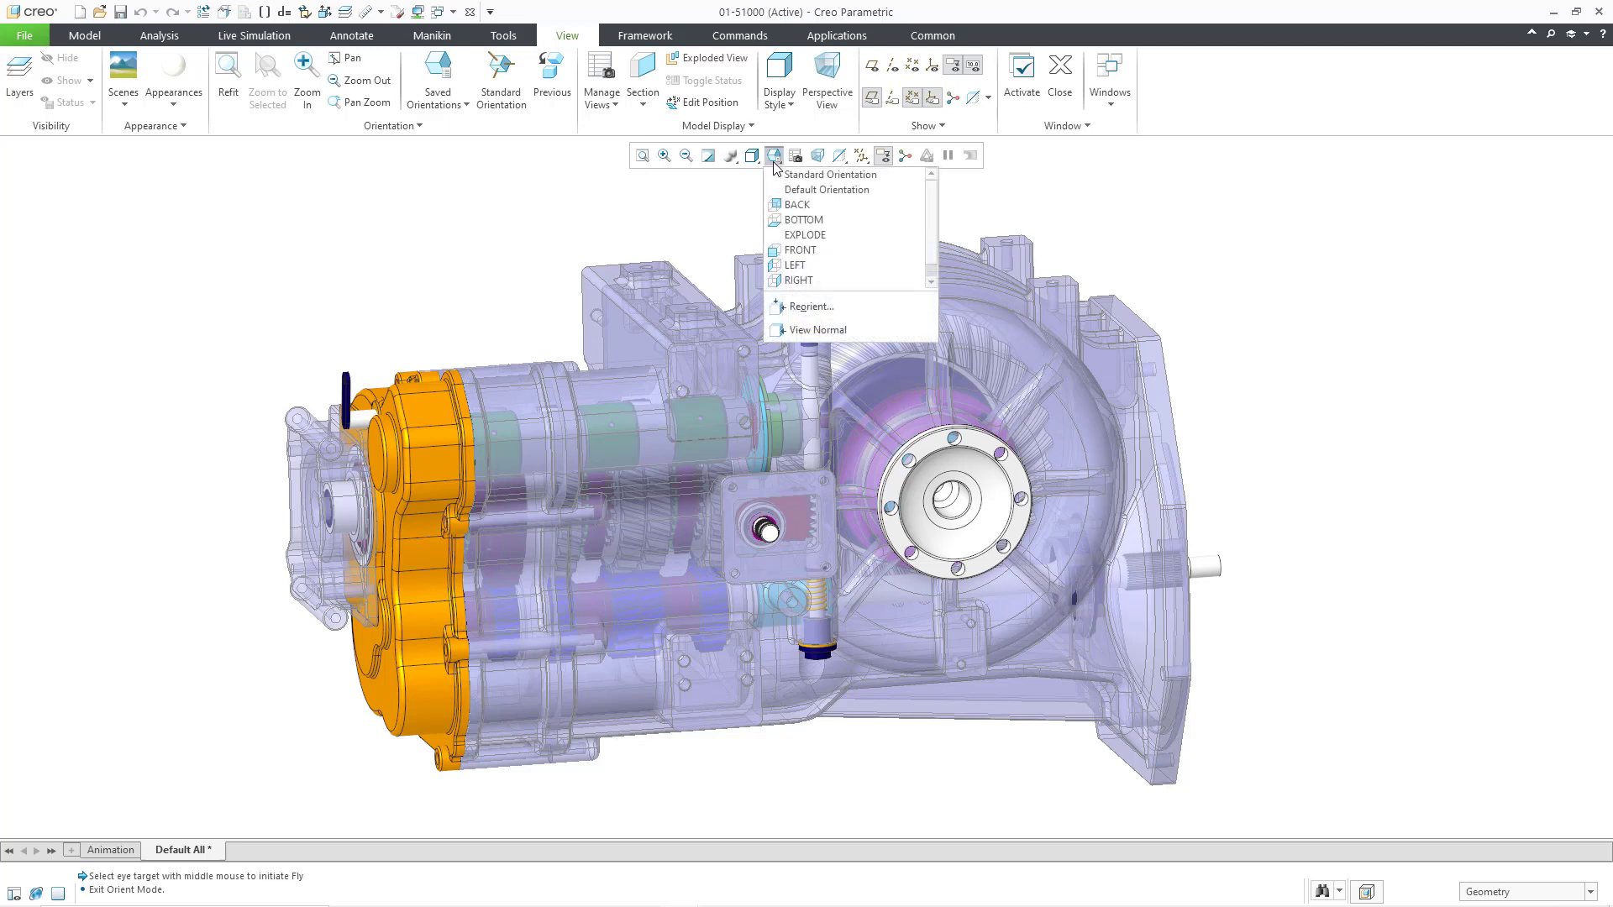
left_click(805, 307)
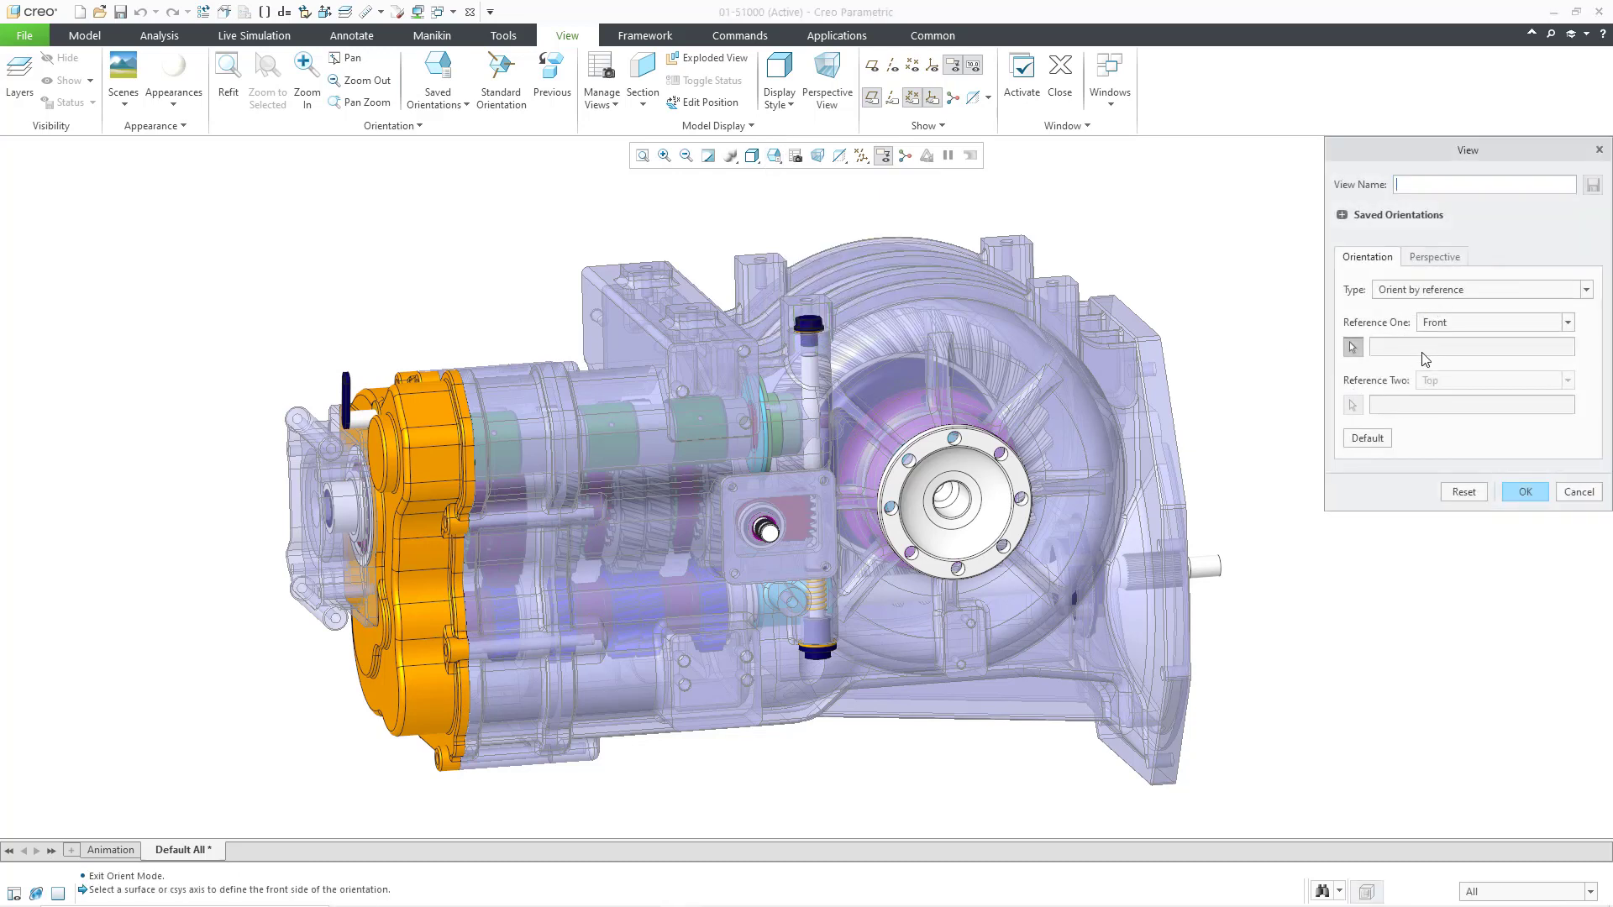
left_click(1456, 290)
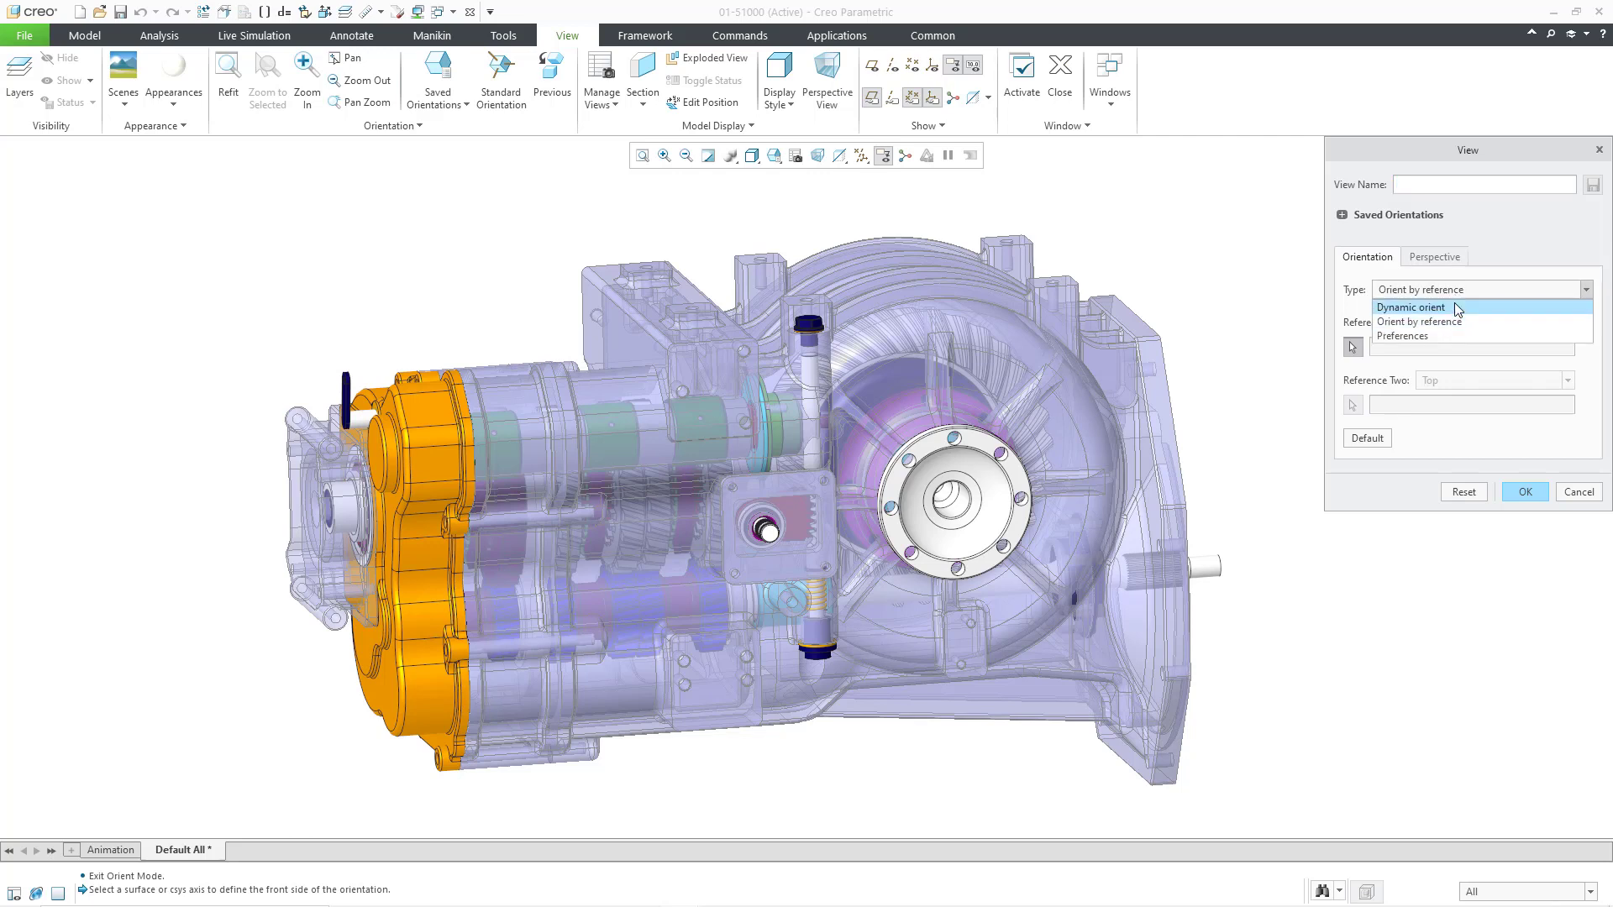
left_click(1424, 336)
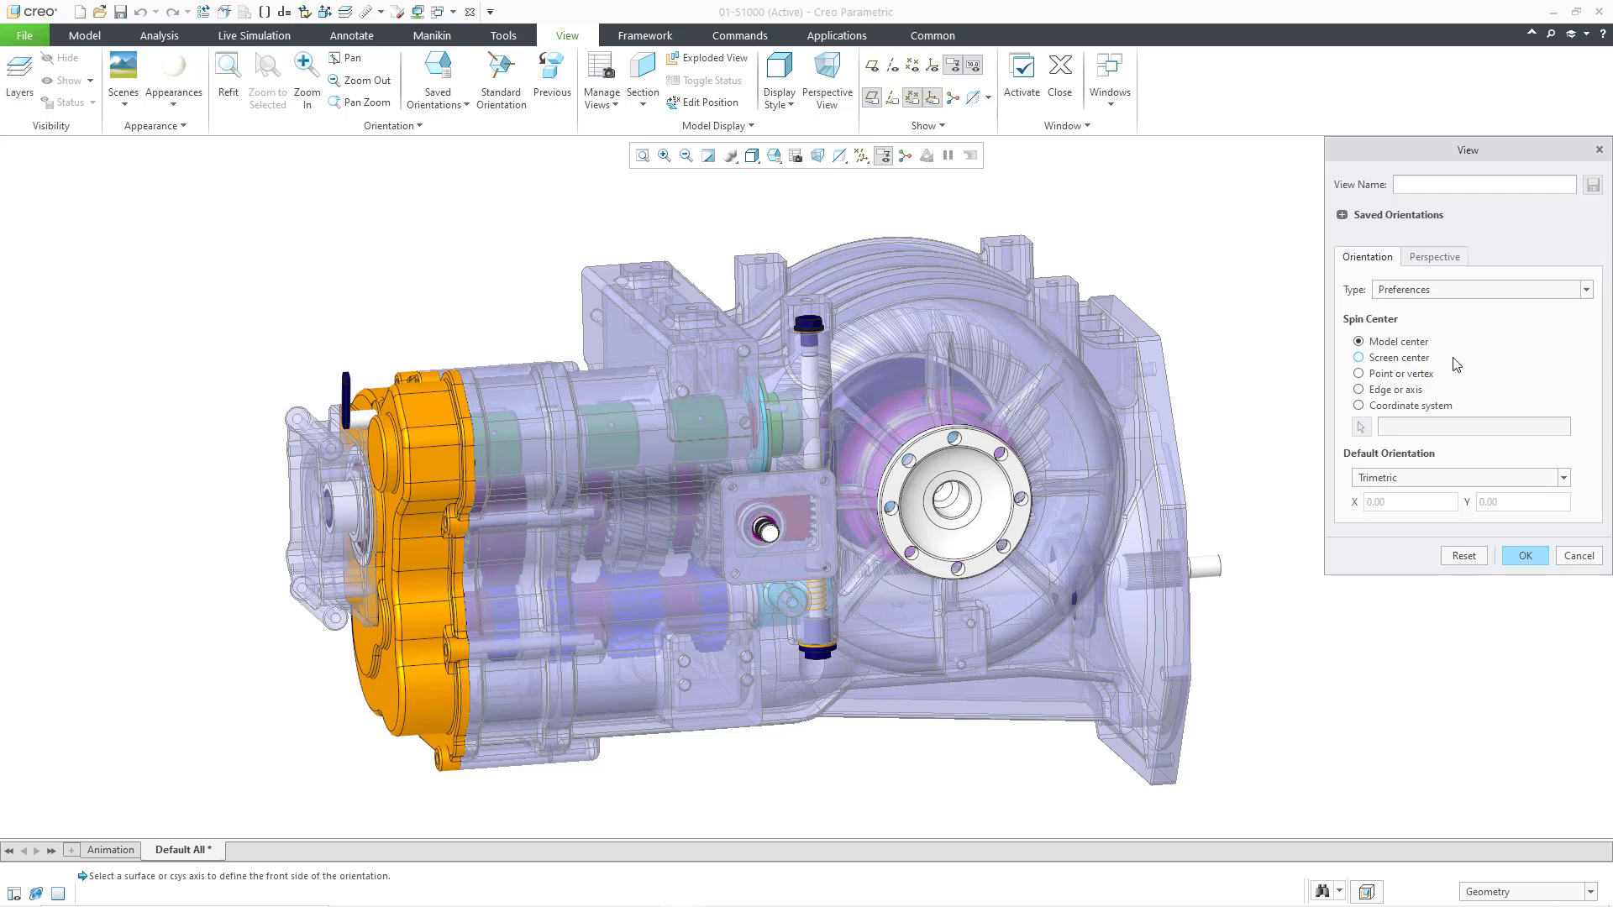
left_click(1393, 374)
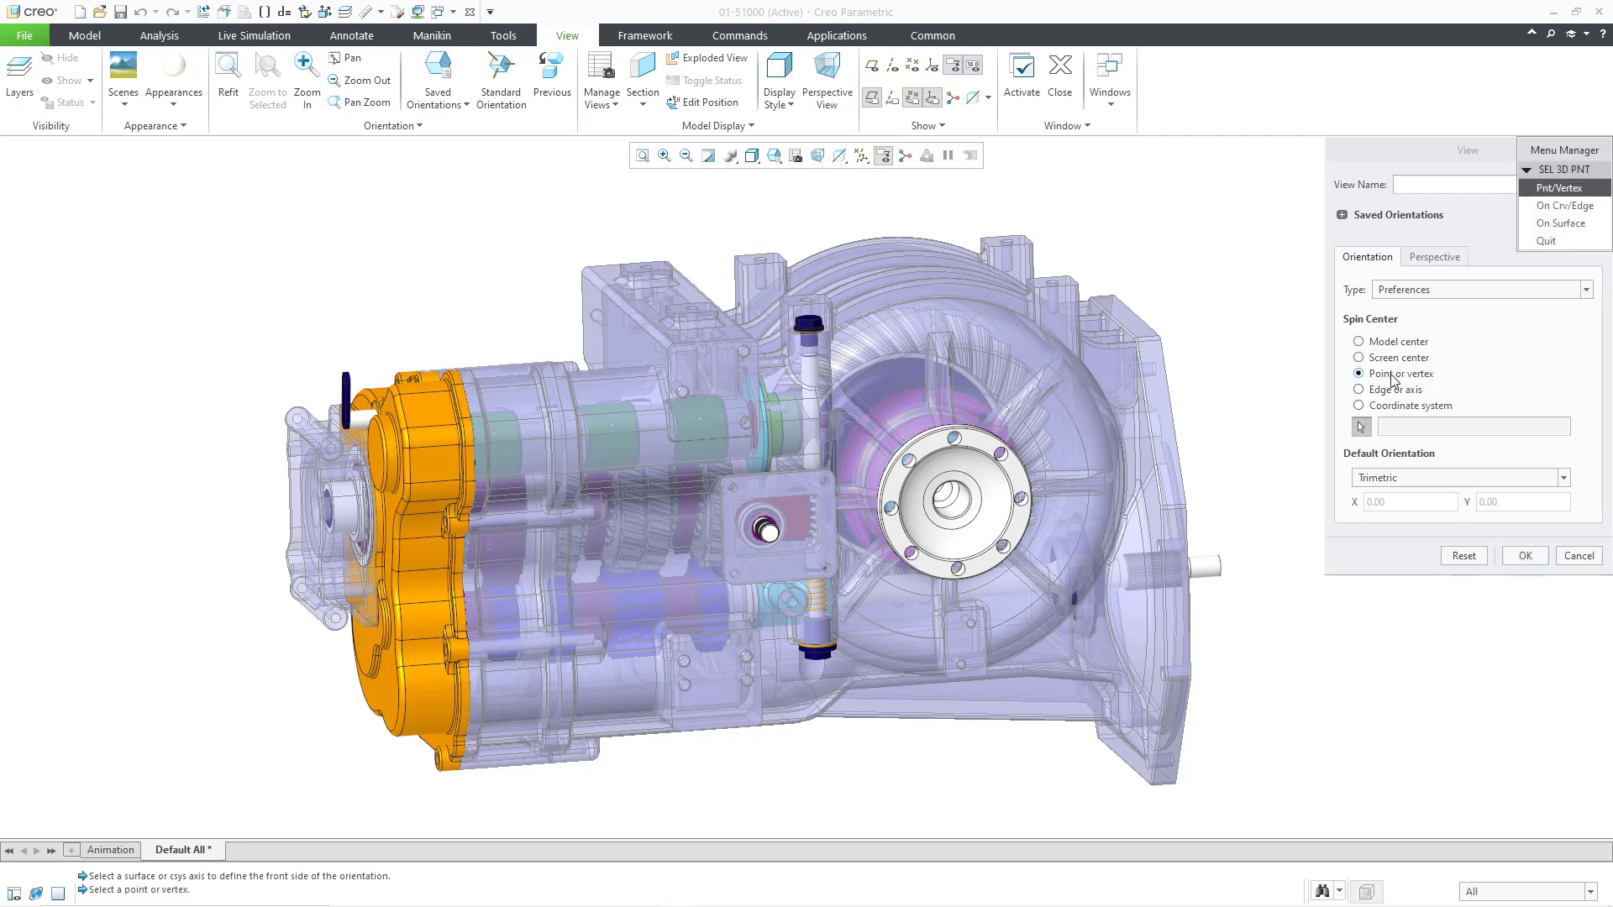
Step: Pick the housing's upper-right corner vertex, confirm, show the spin center and orbit around it
left_click(1165, 346)
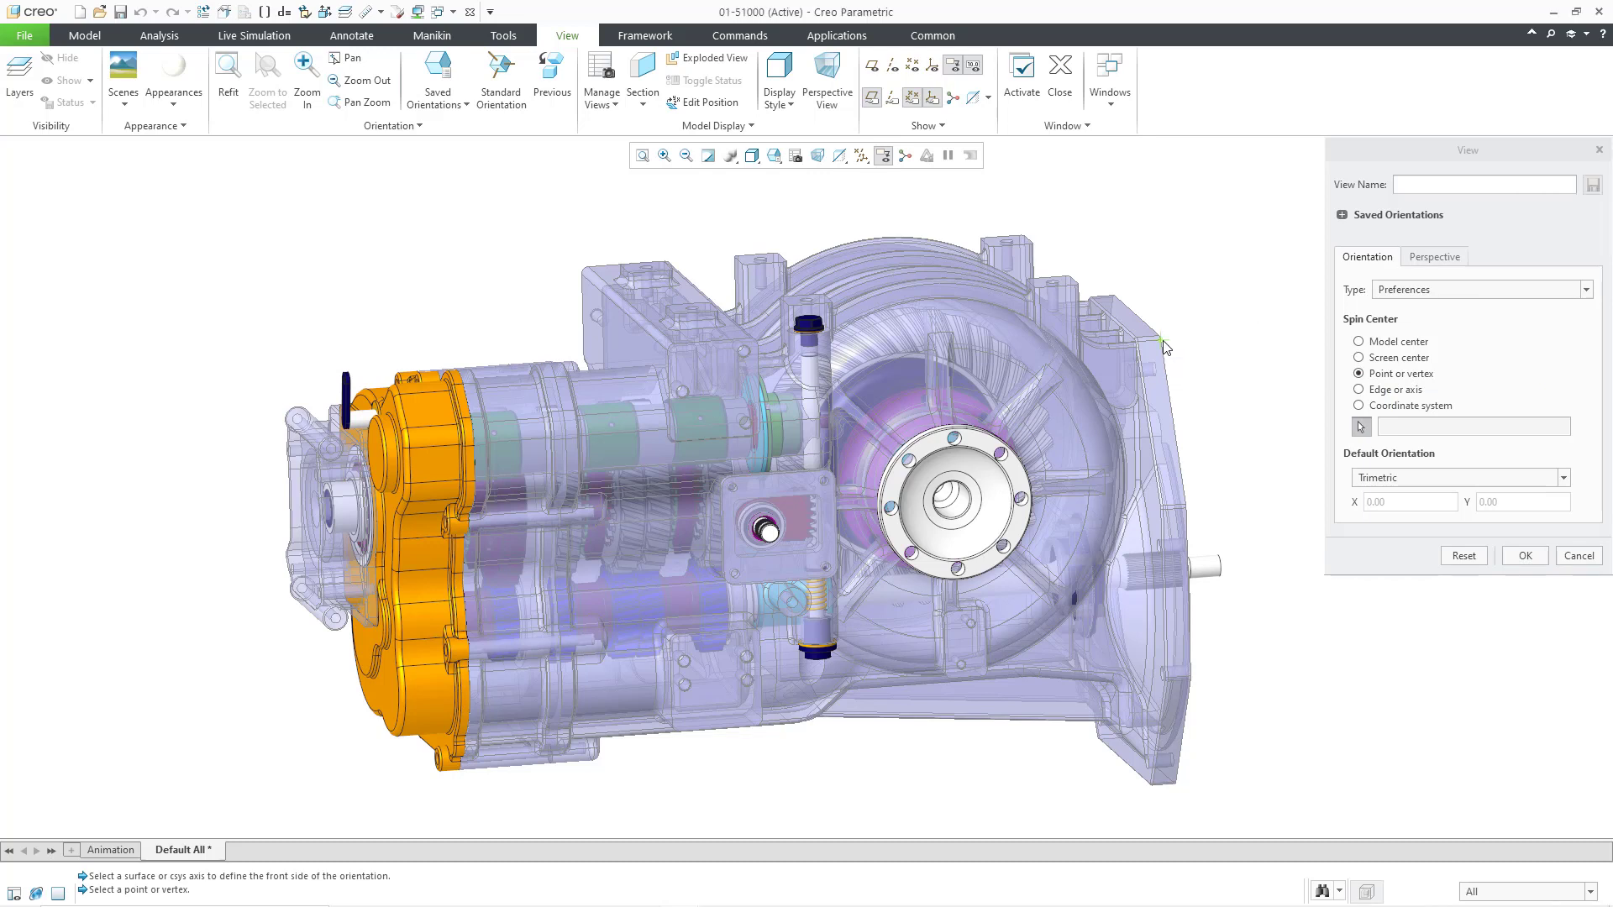
left_click(1537, 556)
left_click(906, 156)
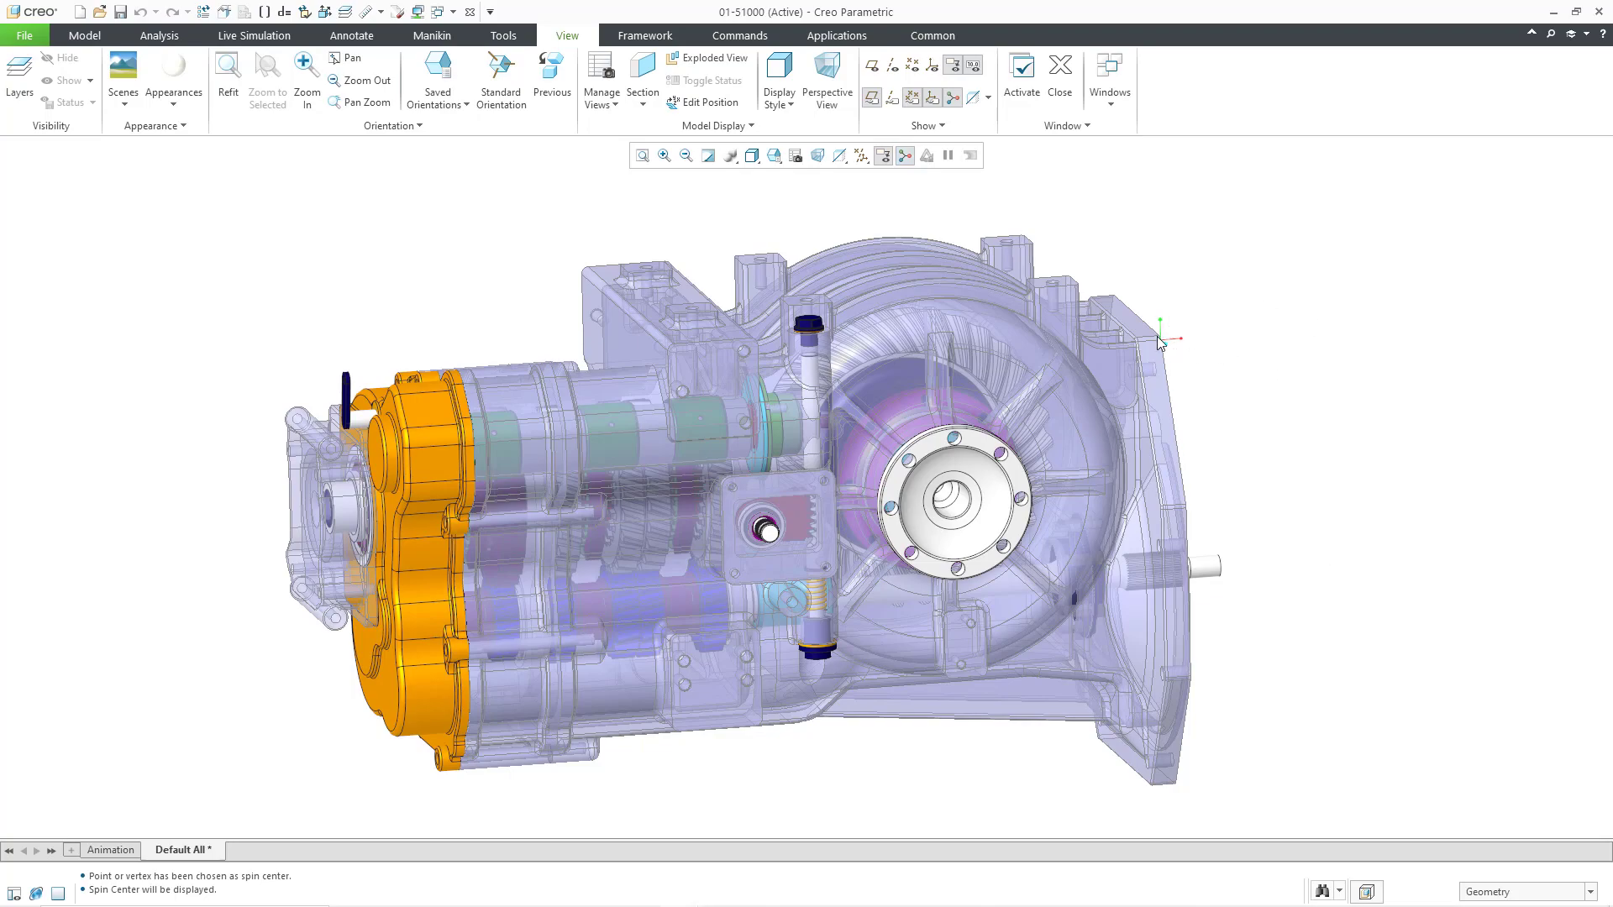
mouse_move(848, 391)
middle_mouse_down()
mouse_move(1011, 442)
mouse_move(1202, 401)
mouse_move(996, 365)
mouse_move(823, 260)
mouse_move(930, 368)
mouse_move(924, 303)
mouse_move(904, 346)
mouse_move(851, 340)
mouse_move(880, 348)
mouse_move(865, 294)
middle_mouse_up()
Step: Reopen Reorient view settings with the Preferences type
left_click(776, 159)
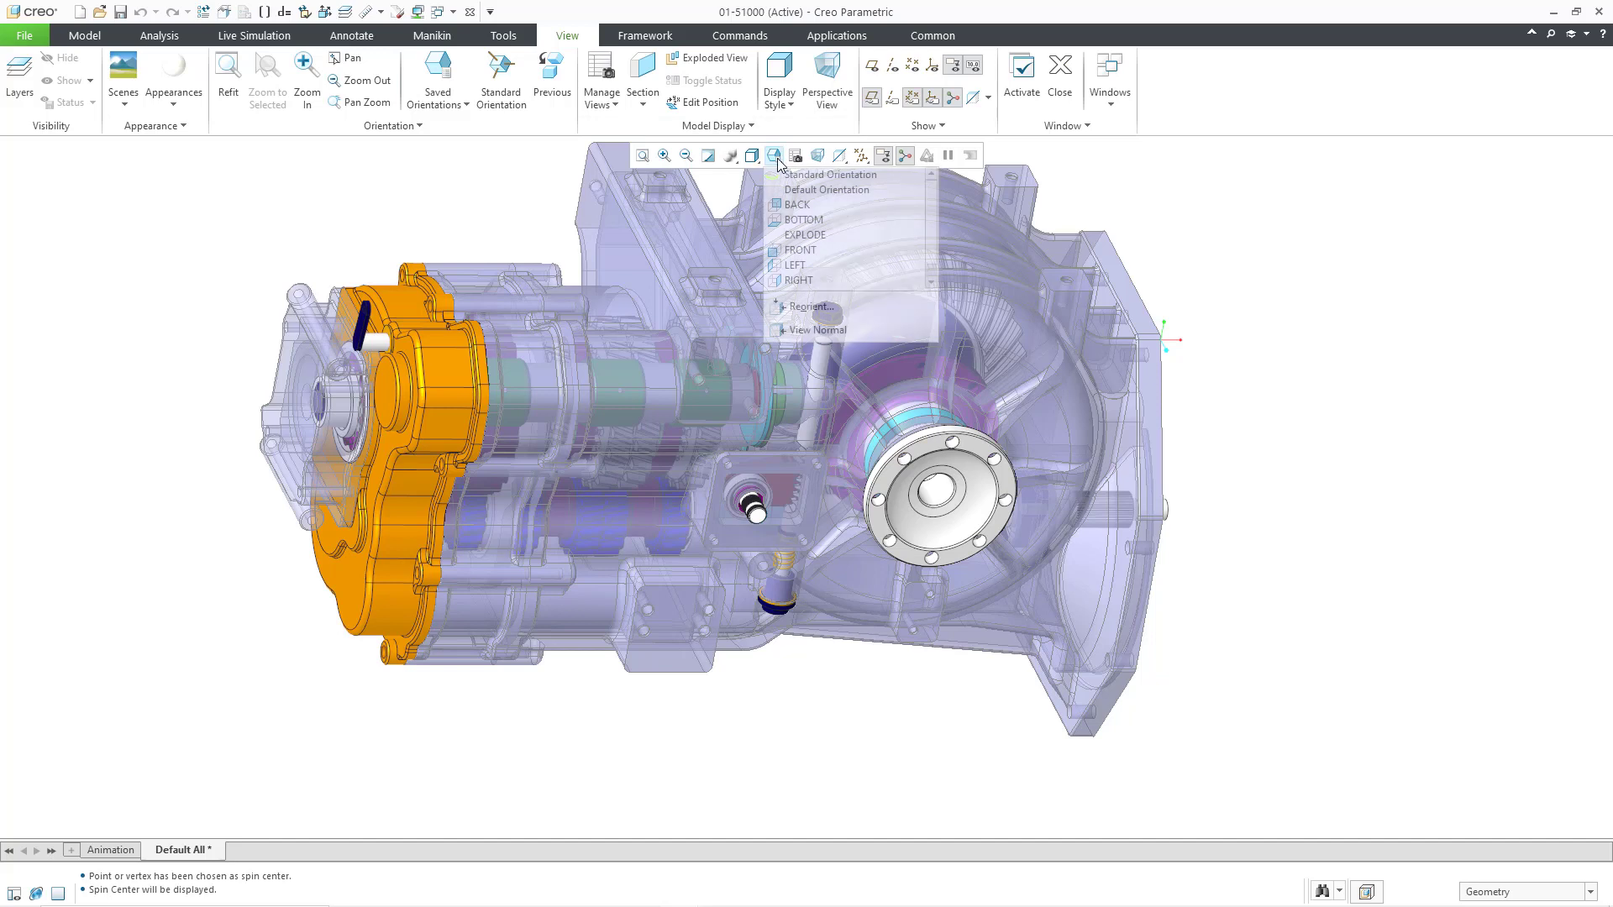
left_click(804, 309)
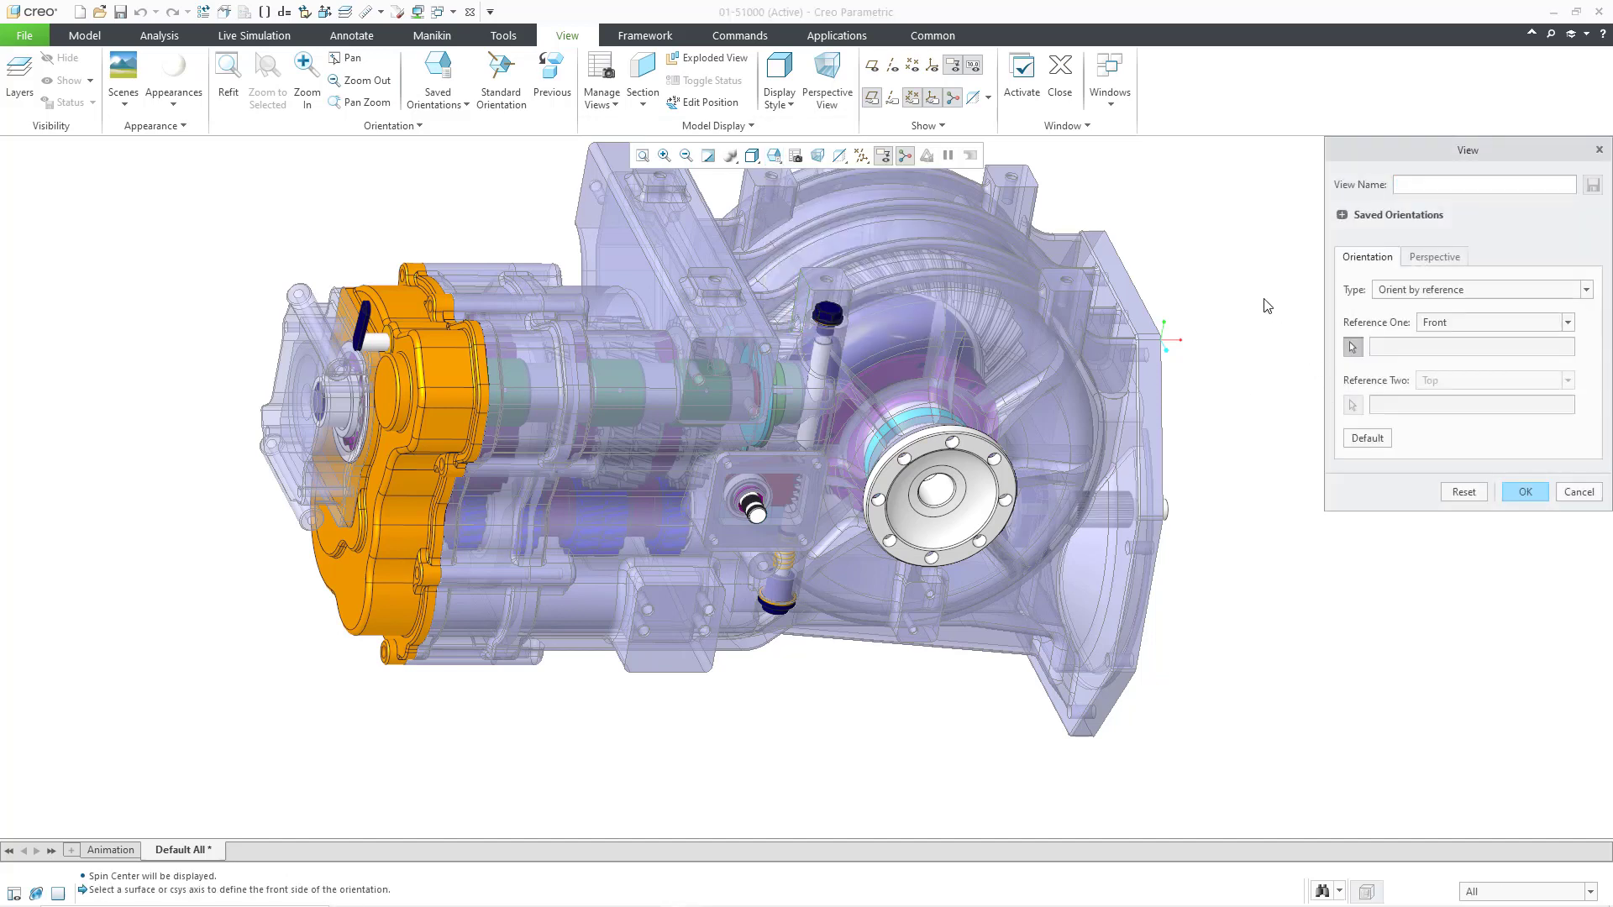
left_click(1458, 290)
left_click(1428, 335)
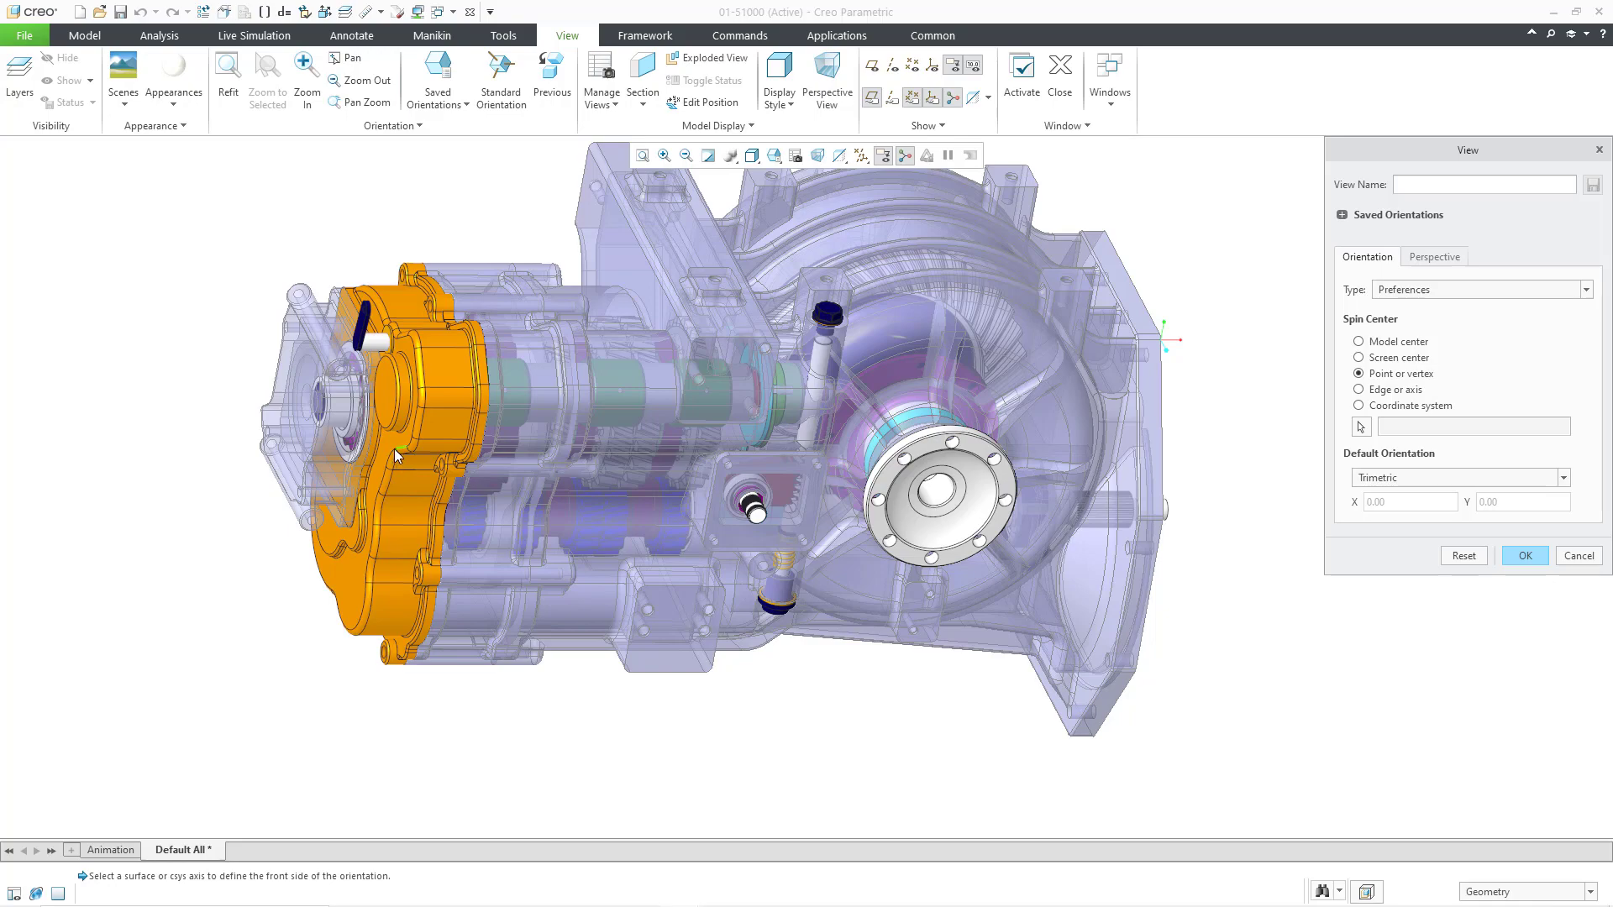
Step: Make a vertex on the orange end housing the spin center and orbit to a three-quarter view
scroll(391, 453, "up", 6)
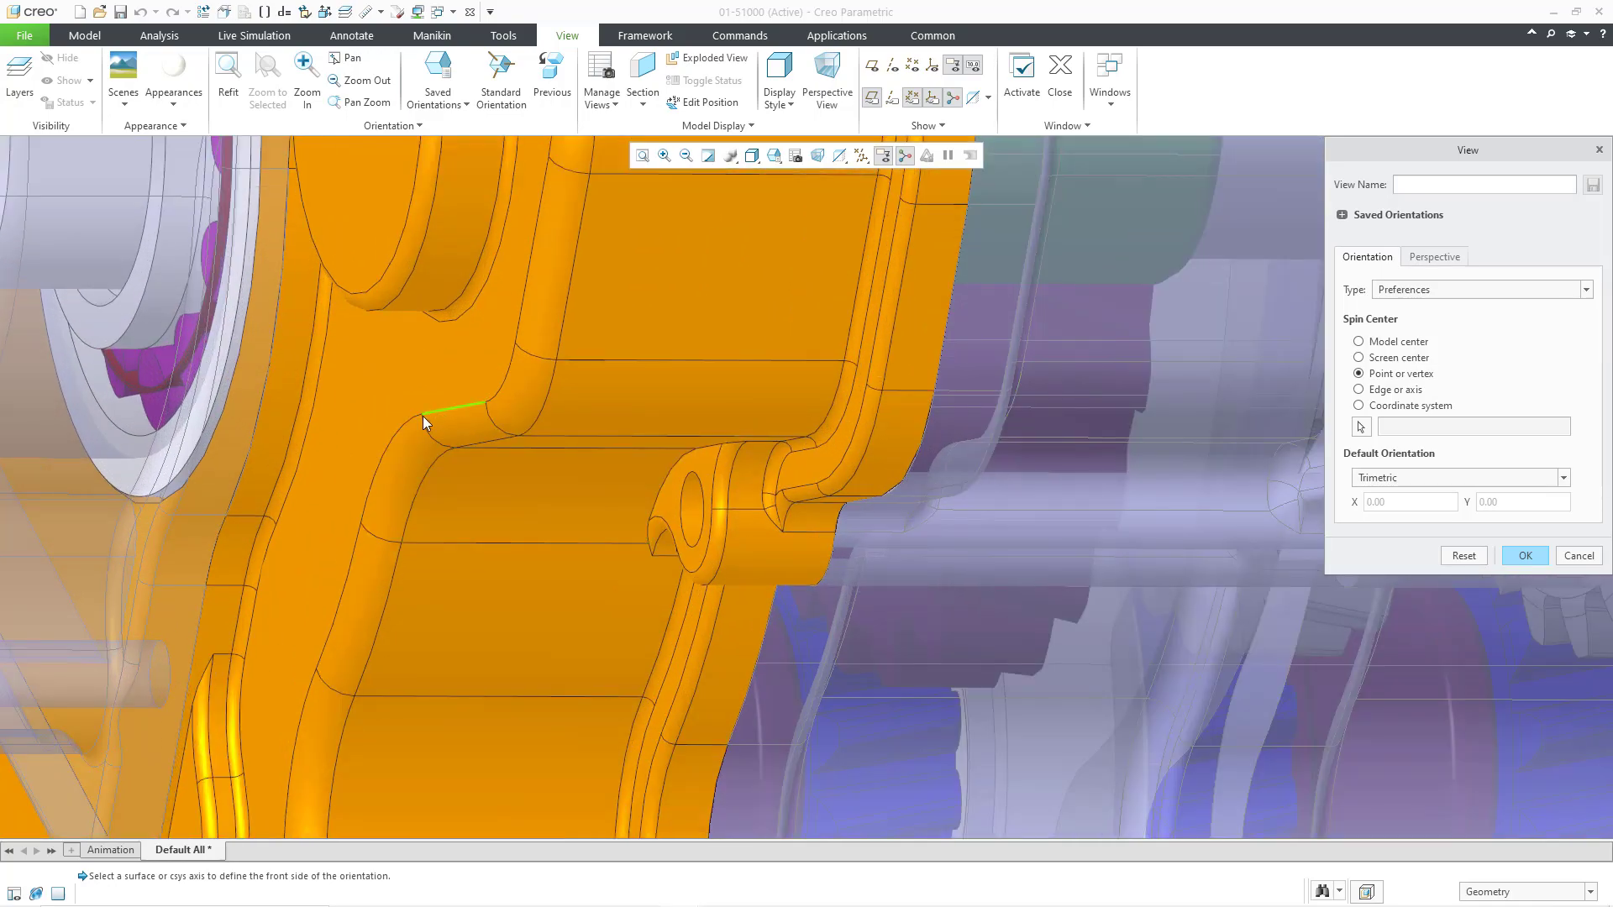
left_click(421, 416)
scroll(440, 446, "down", 2)
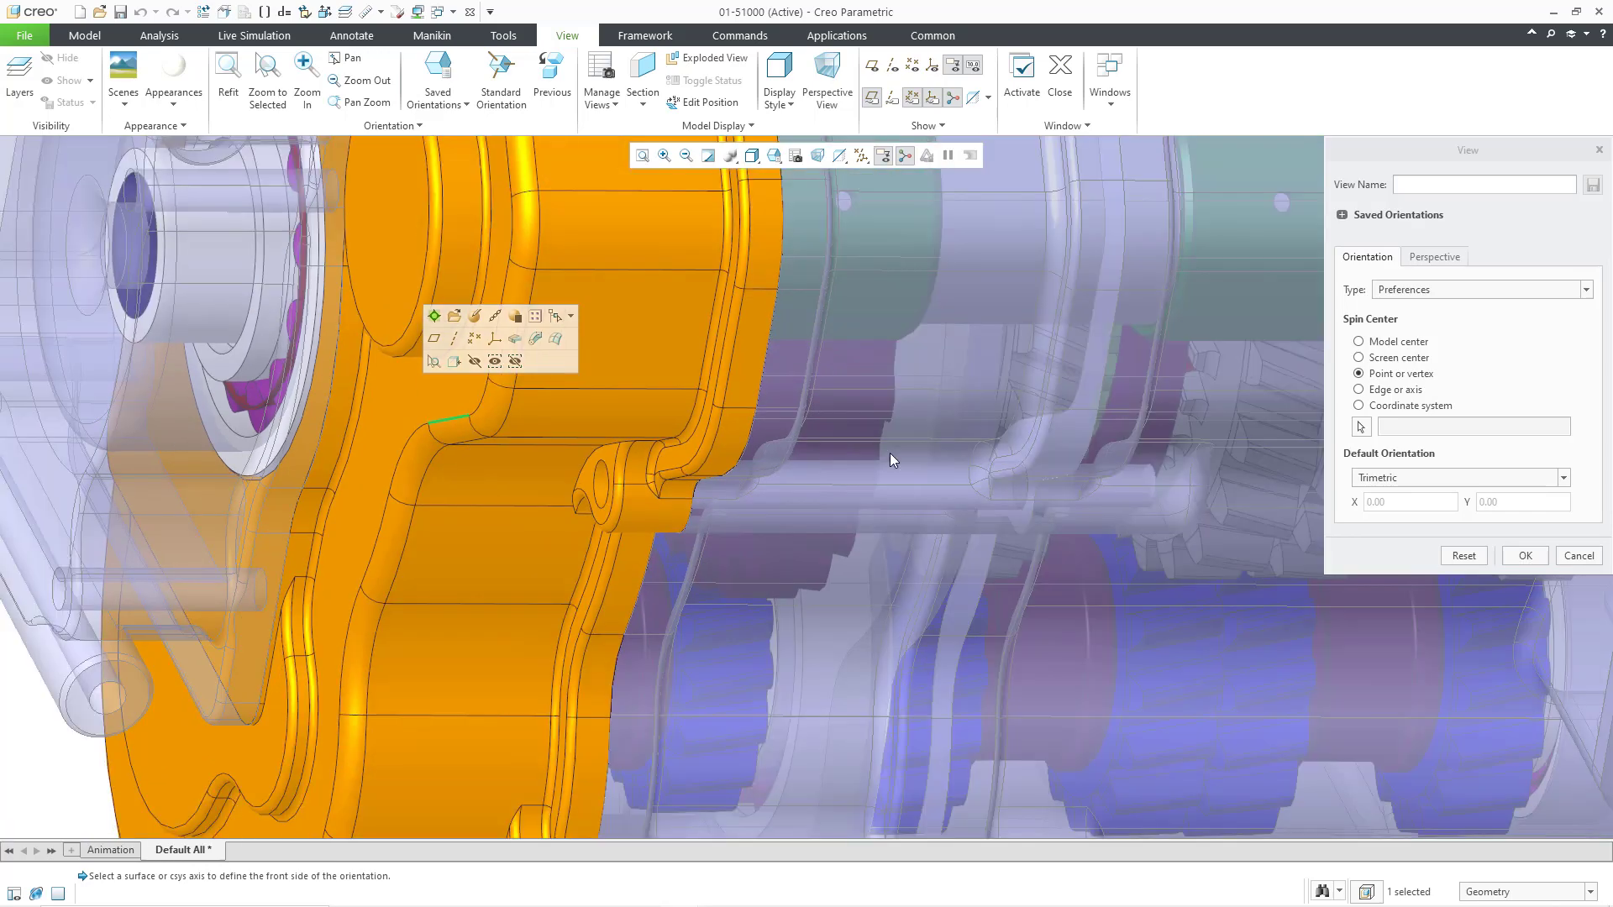
left_click(1360, 428)
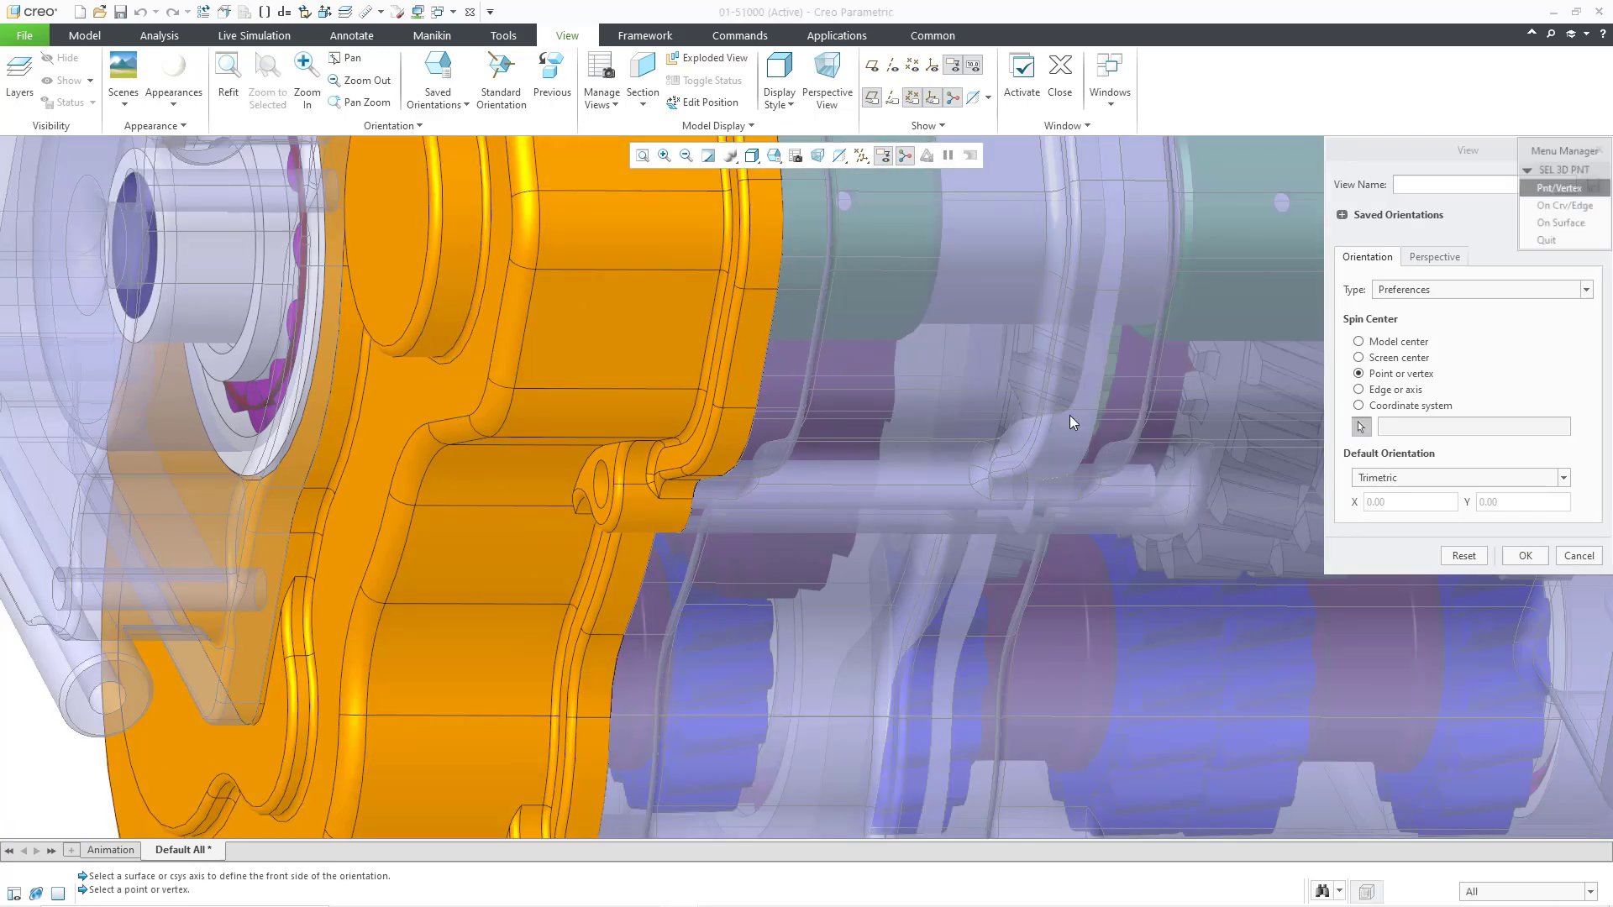
left_click(430, 422)
scroll(475, 435, "down", 5)
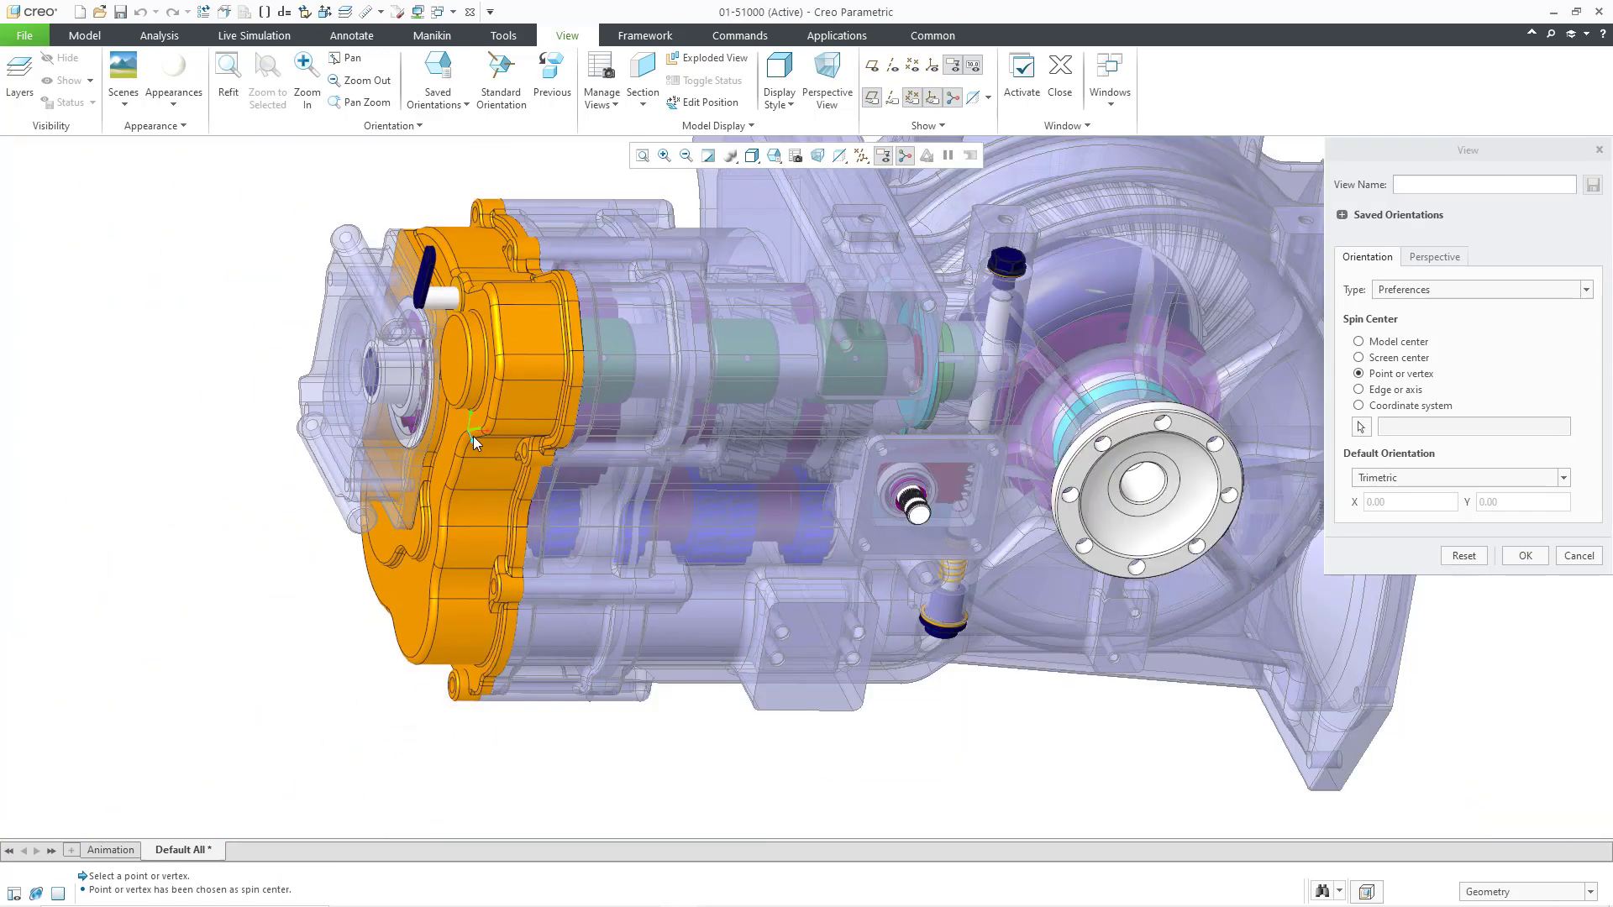
left_click(1520, 555)
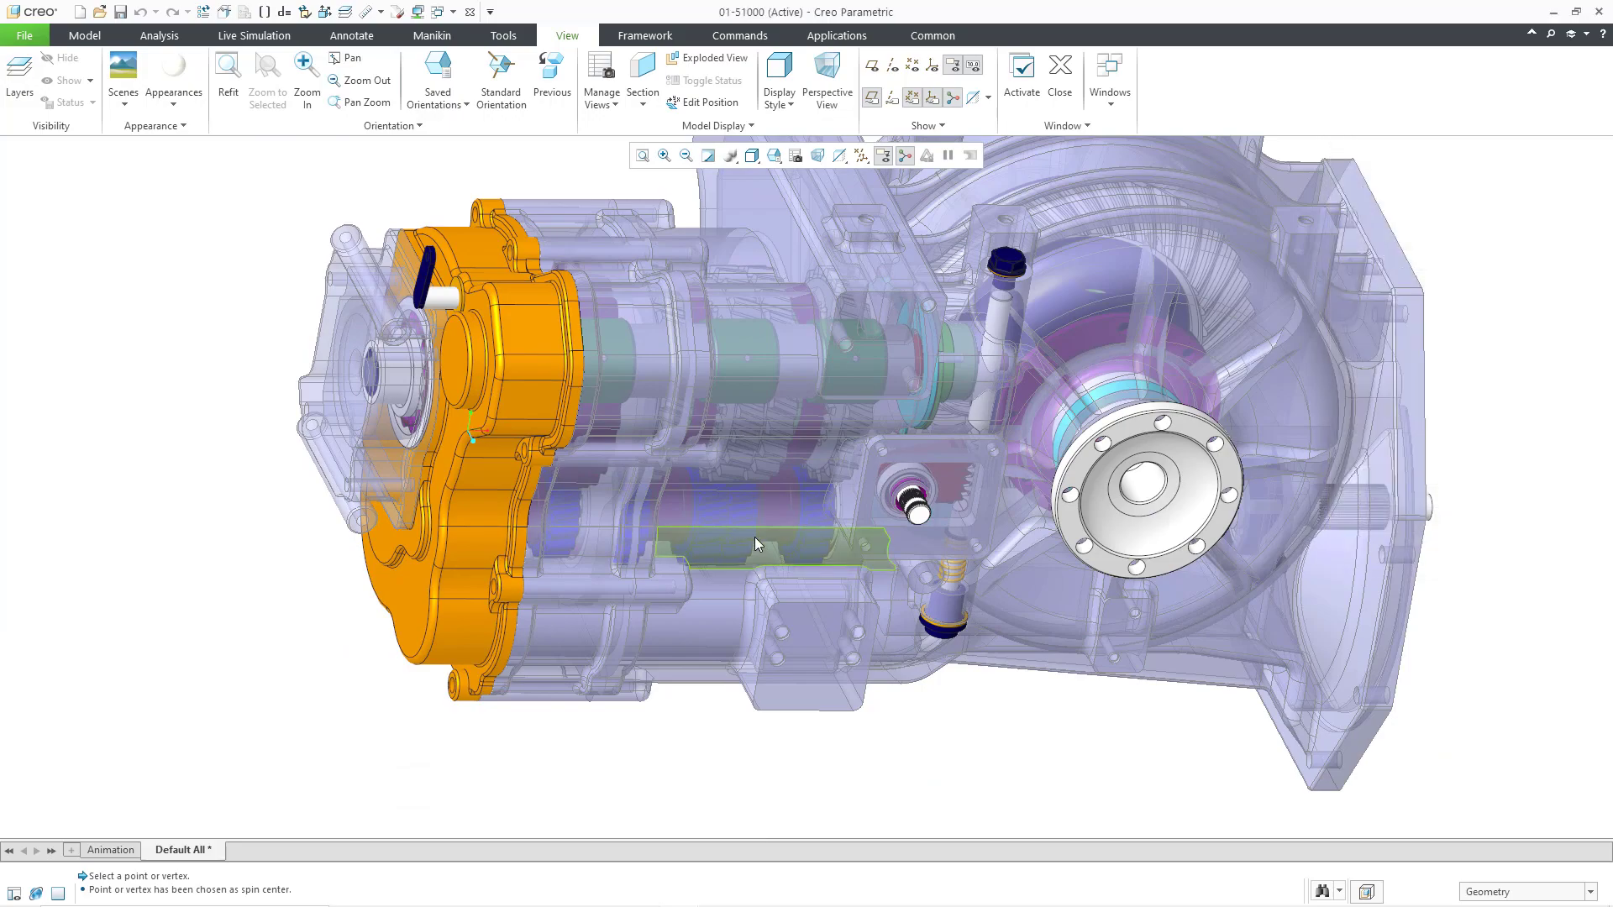
mouse_move(754, 537)
middle_mouse_down()
mouse_move(868, 546)
mouse_move(759, 537)
mouse_move(689, 506)
mouse_move(531, 527)
mouse_move(552, 509)
mouse_move(709, 509)
mouse_move(781, 480)
mouse_move(772, 522)
mouse_move(803, 527)
mouse_move(774, 503)
middle_mouse_up()
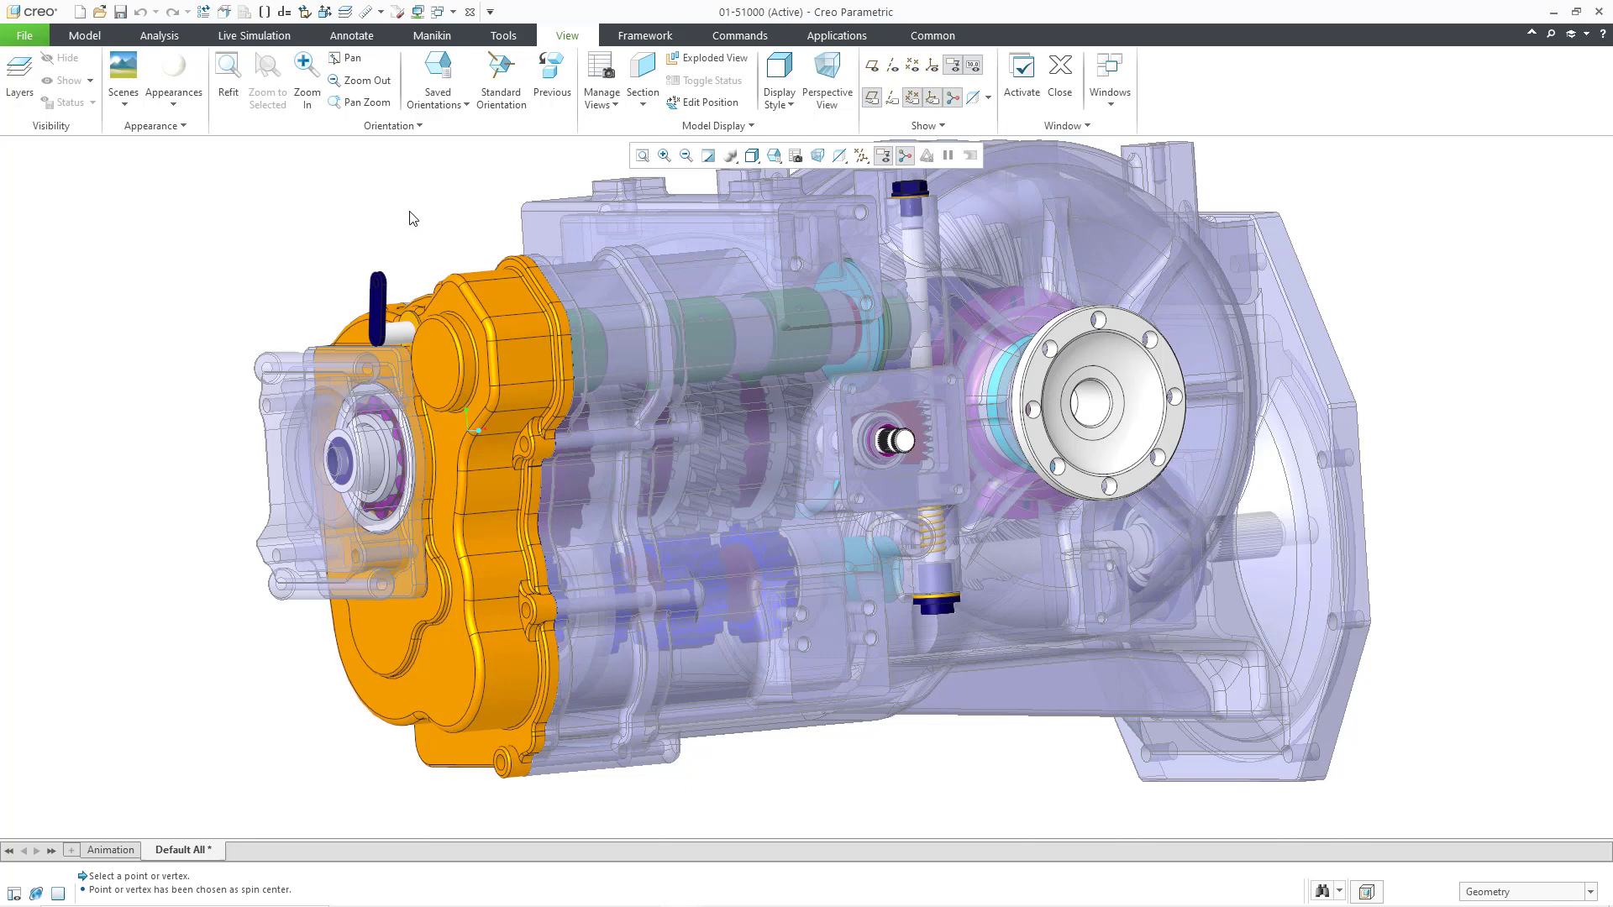
Step: Review the cs spin-center mapkey in the Mapkeys list, close it, and switch to the Analysis tab
left_click(929, 38)
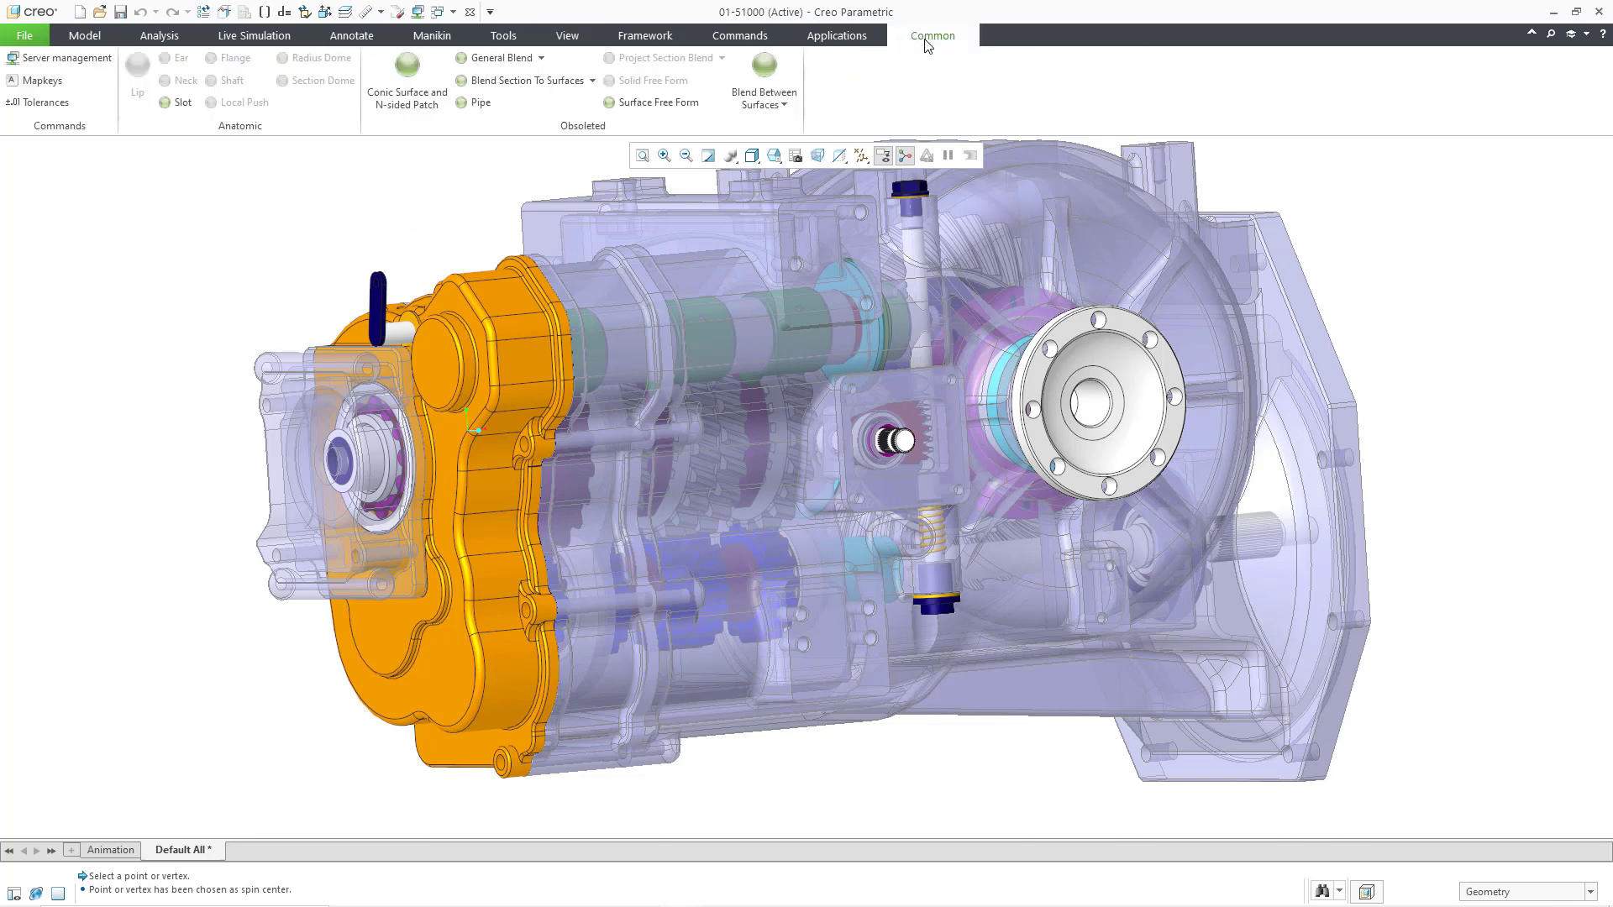
left_click(42, 80)
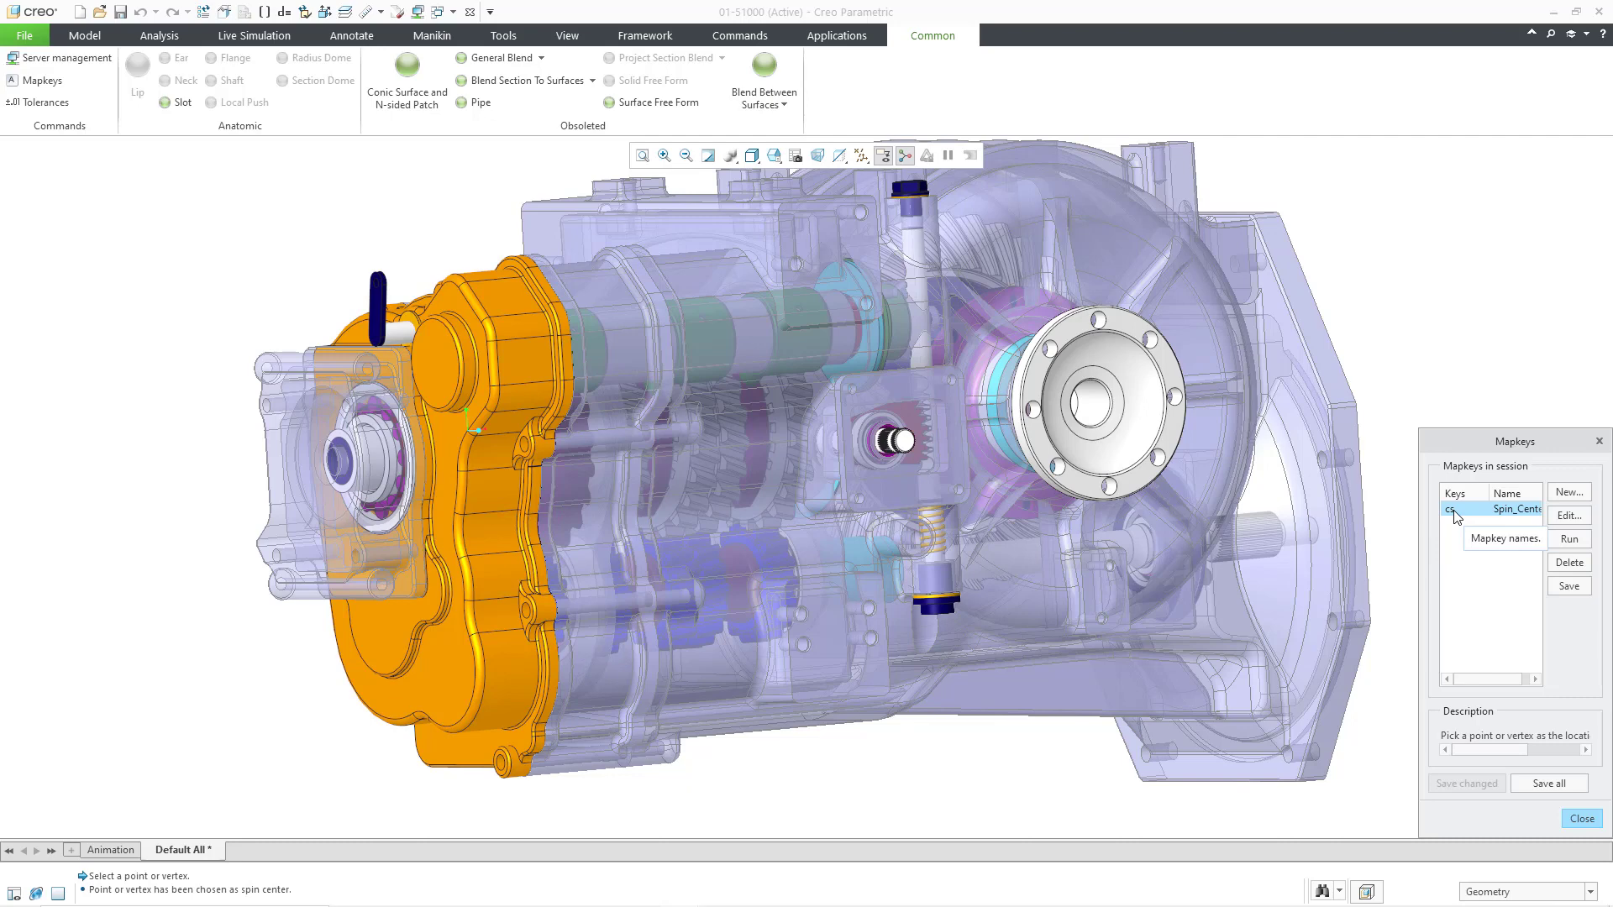
left_click(1581, 818)
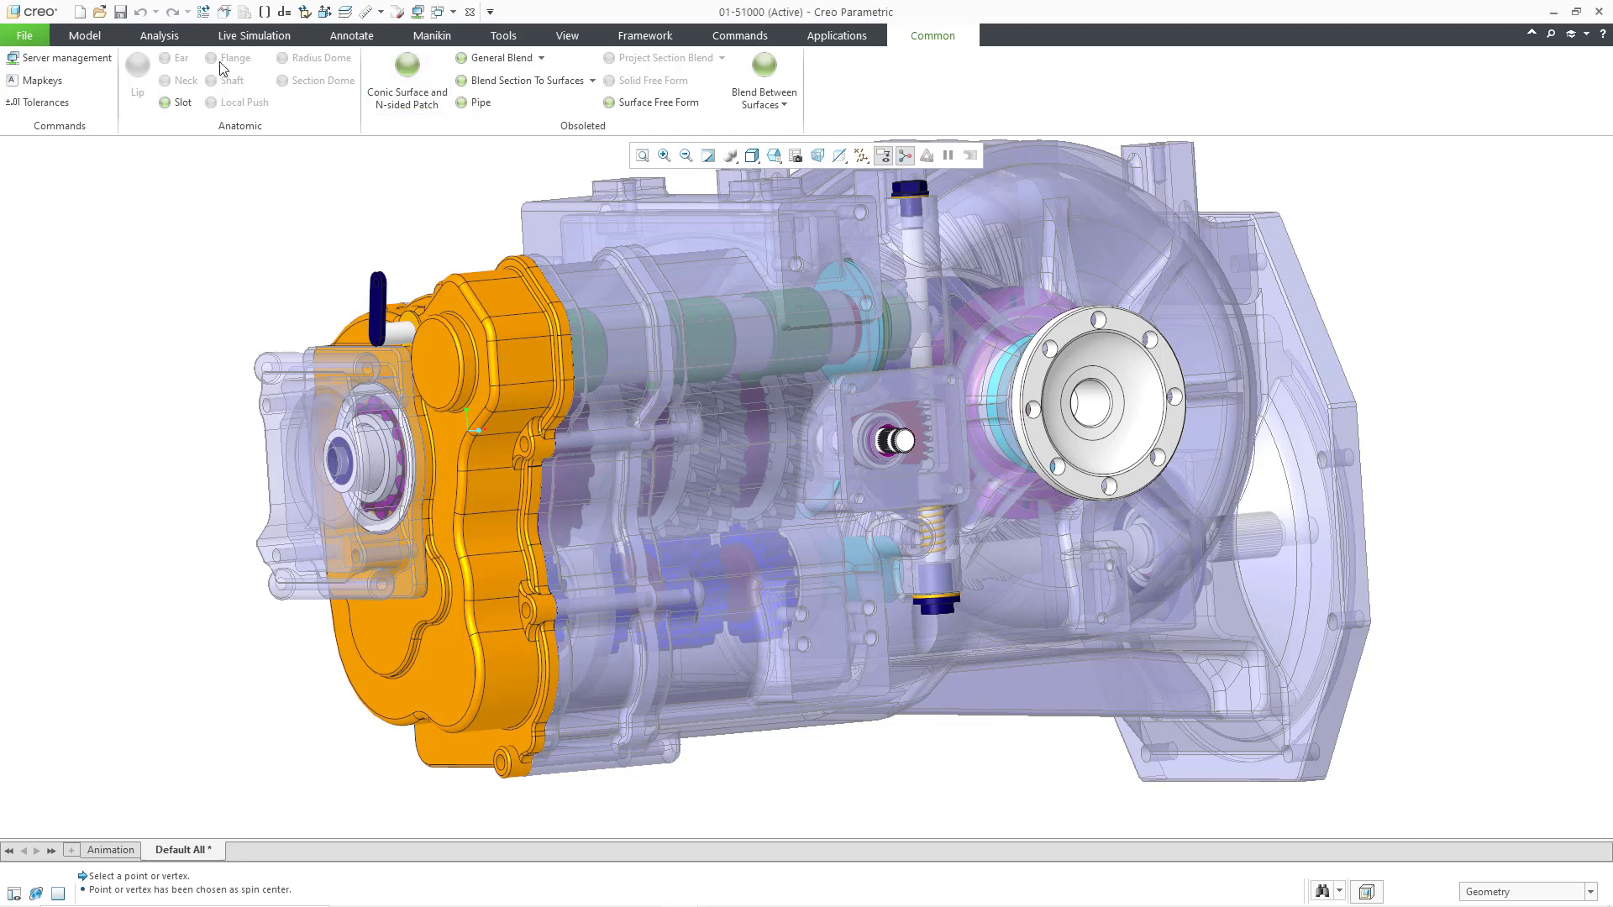
left_click(159, 35)
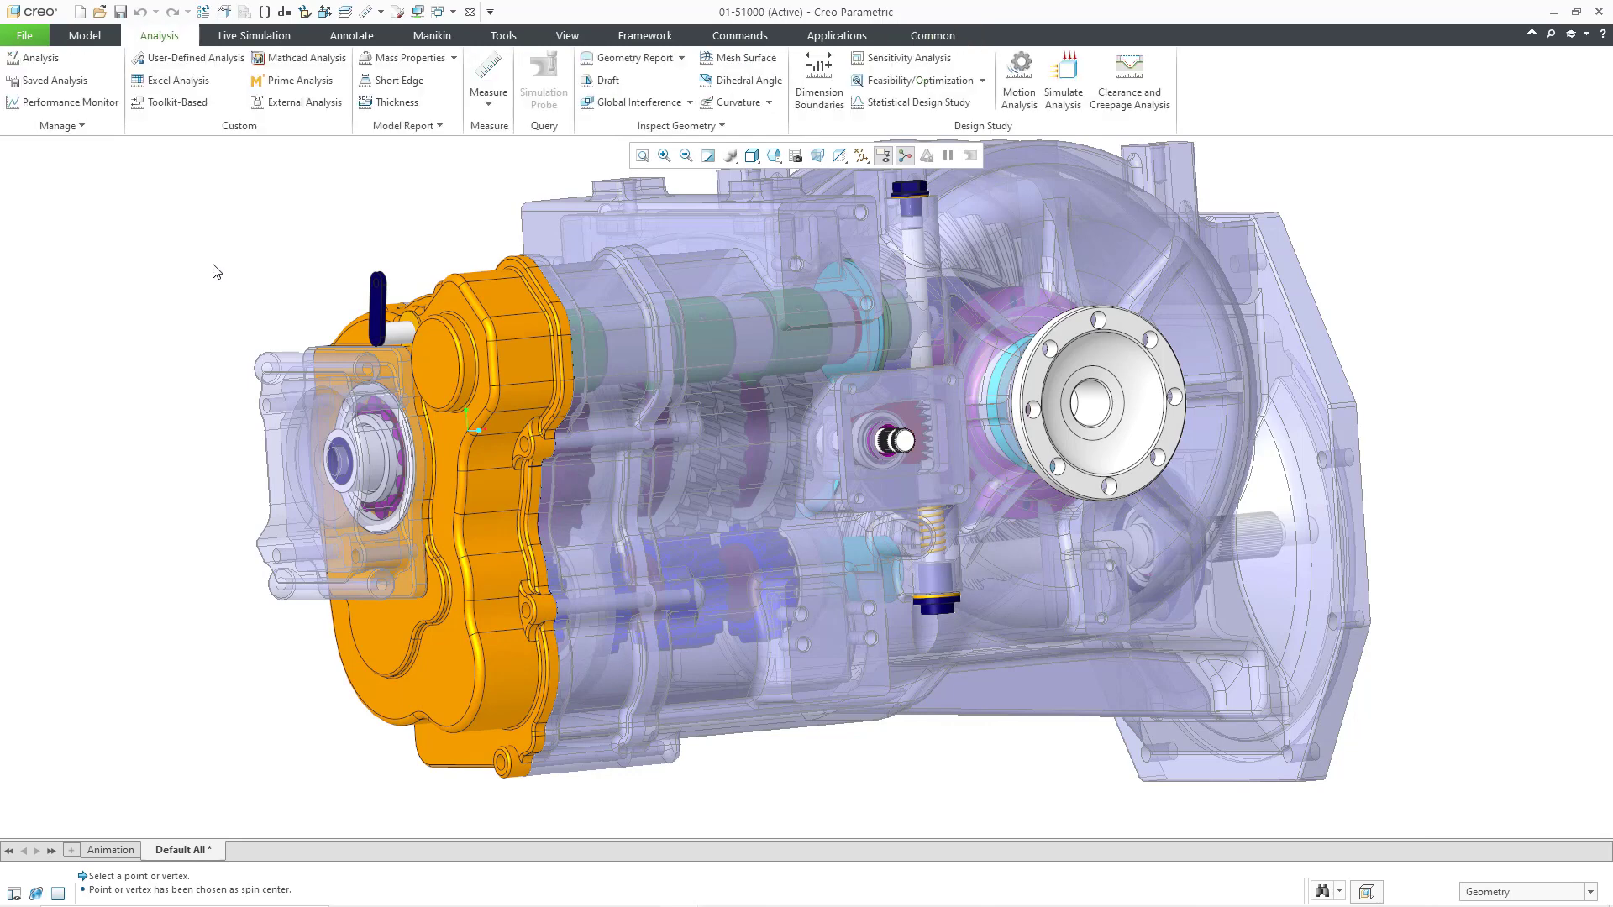
Step: Run the cs mapkey to set a lower orange-housing vertex as spin center, then orbit to a side view
key("c")
key("s")
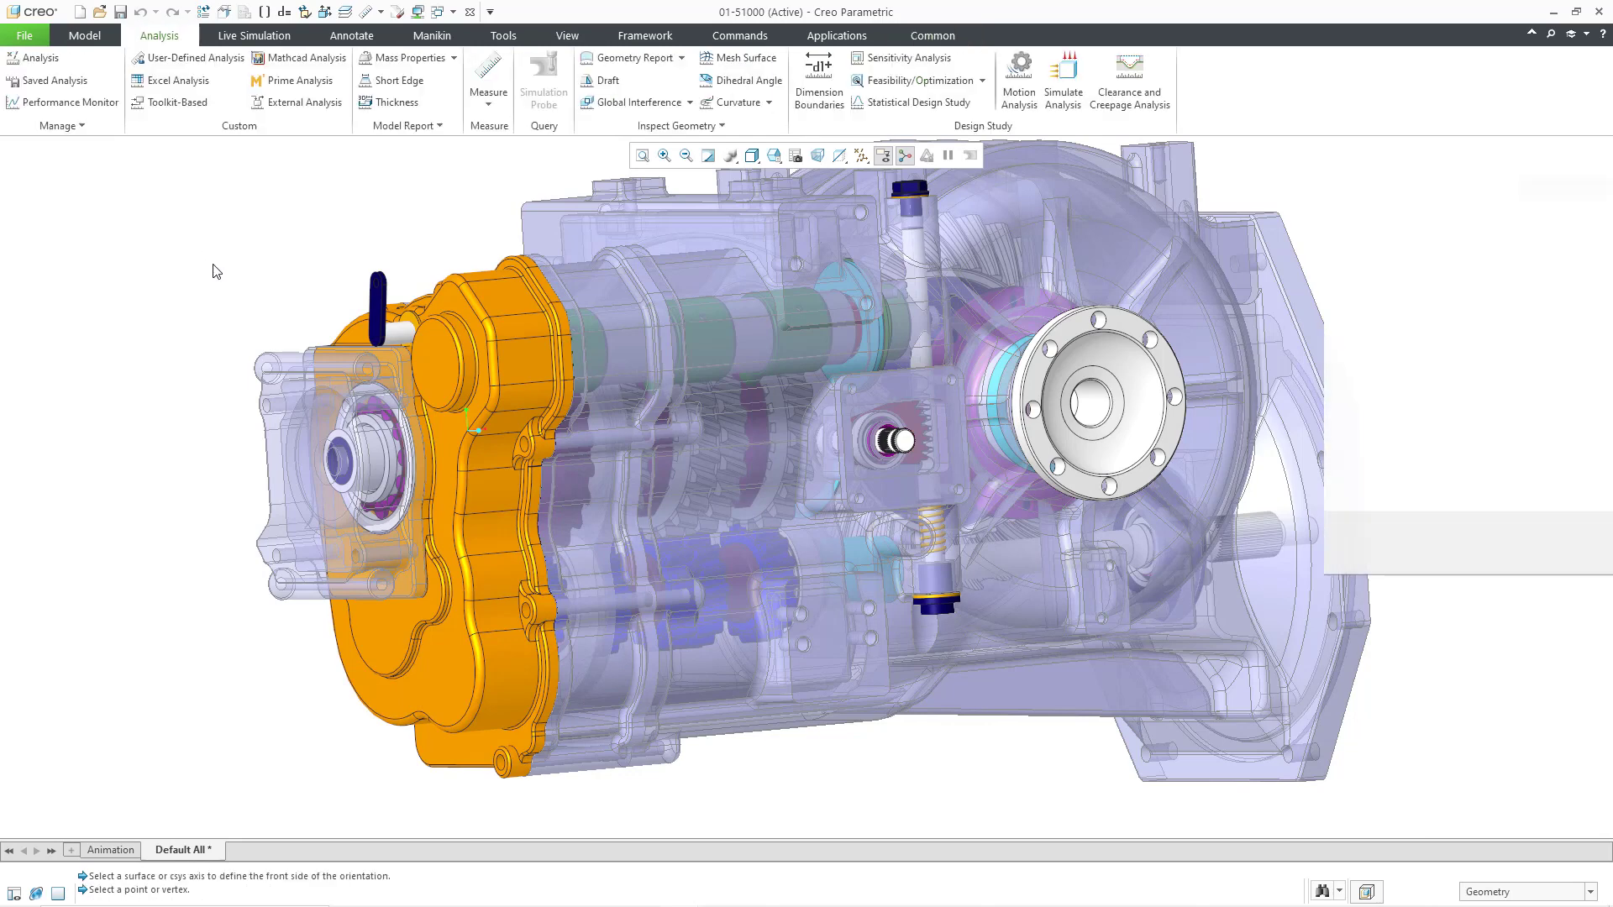
left_click(662, 727)
left_click(1524, 558)
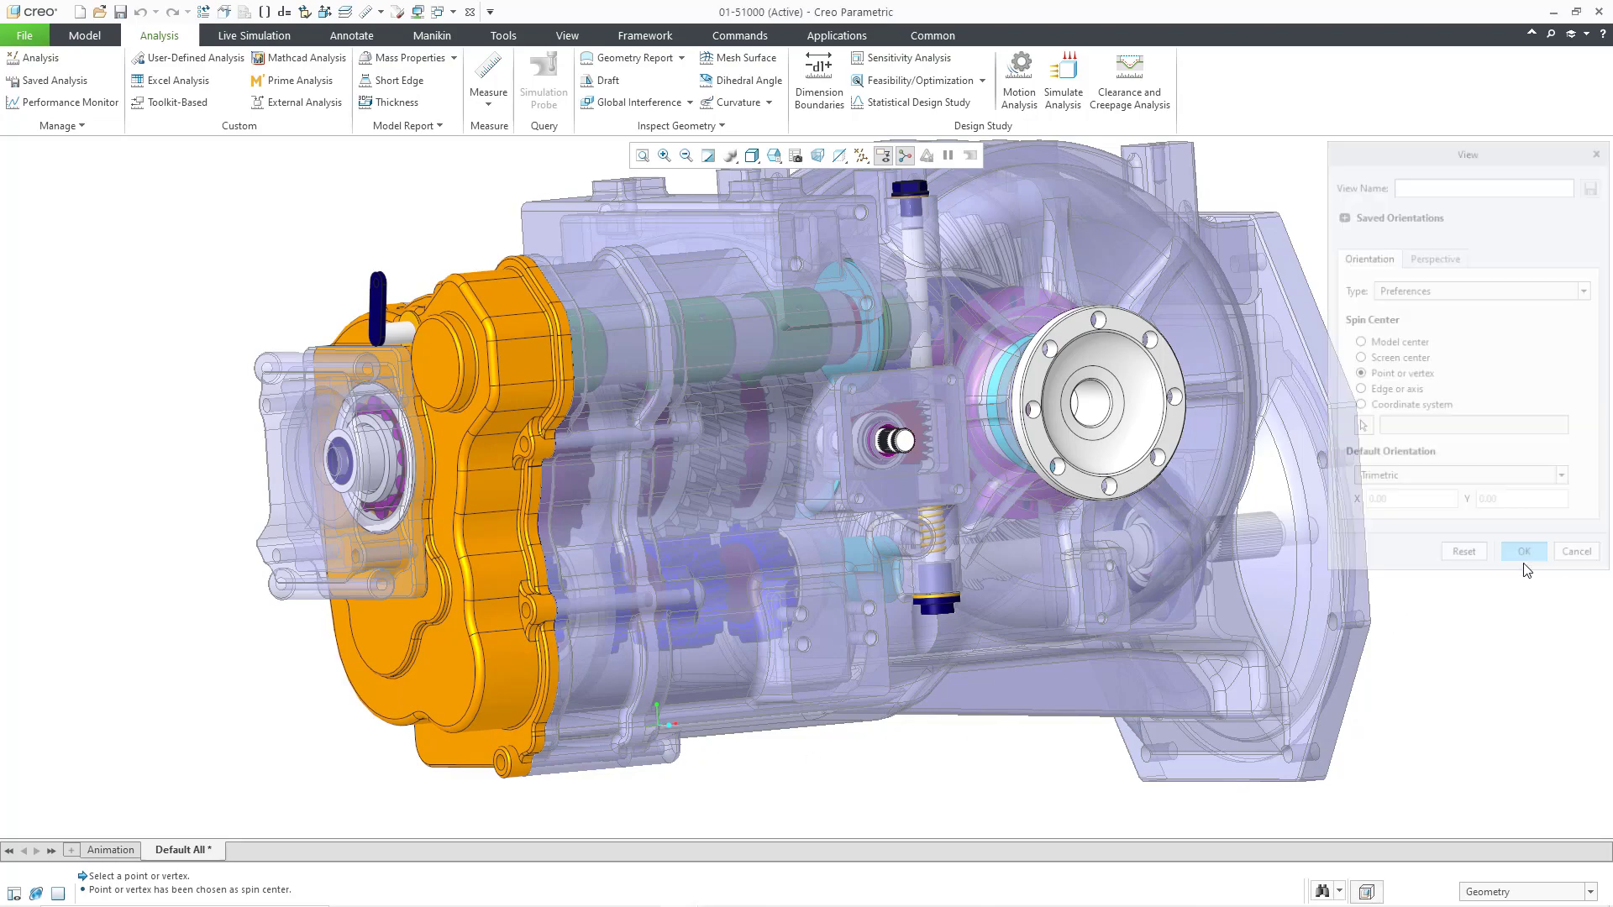
mouse_move(864, 541)
middle_mouse_down()
mouse_move(991, 547)
mouse_move(839, 526)
mouse_move(821, 565)
middle_mouse_up()
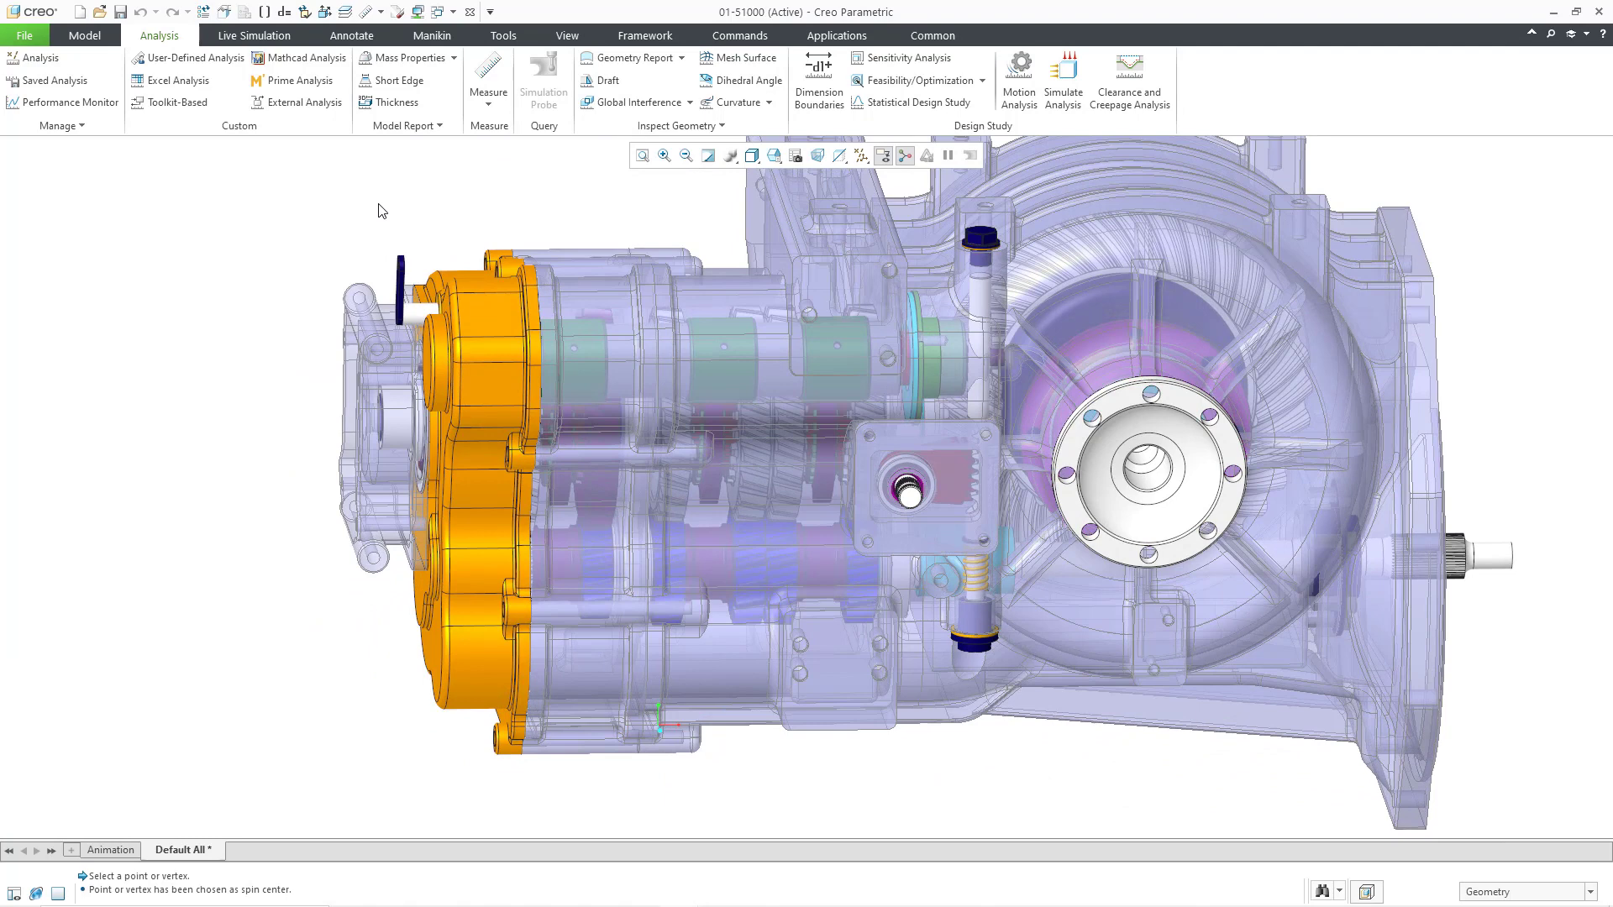